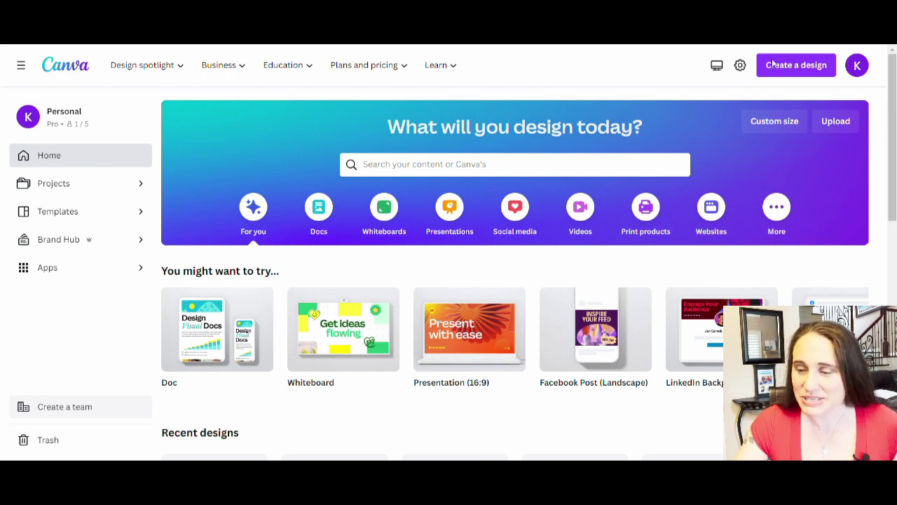
Create a new custom-size design of 4500 × 5400 px.
{"action": "left_click", "coordinate": [769, 124]}
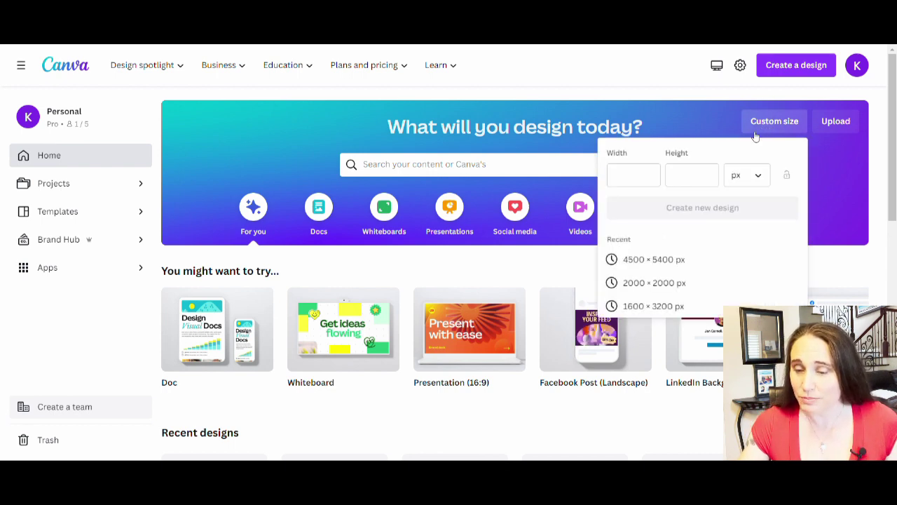
{"action": "left_click", "coordinate": [634, 179]}
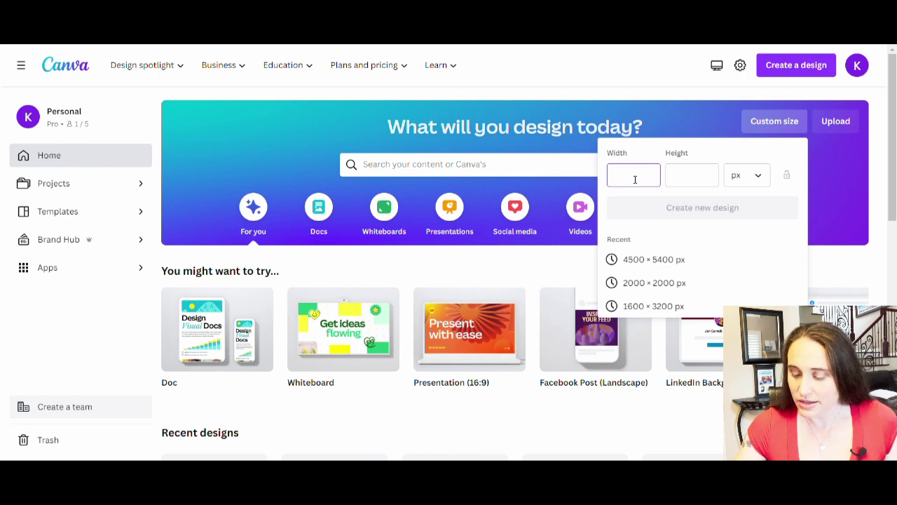
{"action": "type", "text": "4500"}
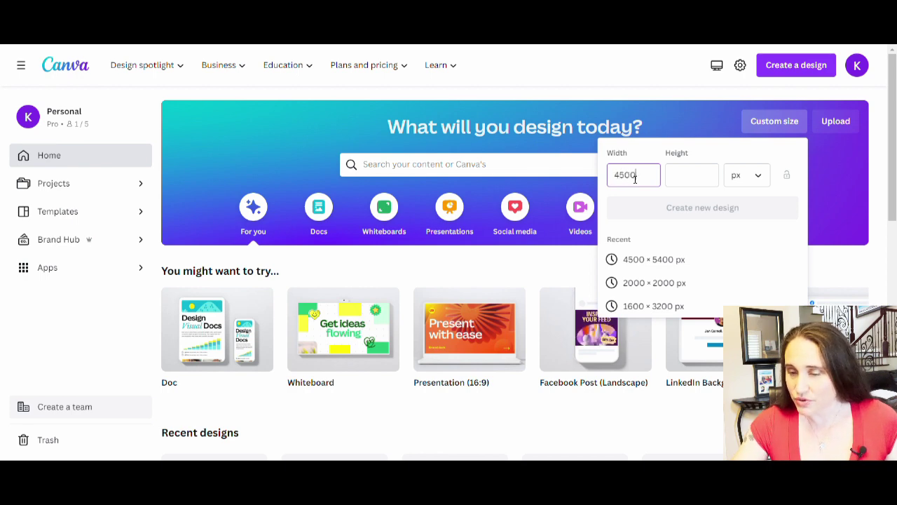
{"action": "left_click", "coordinate": [706, 177]}
{"action": "type", "text": "5400"}
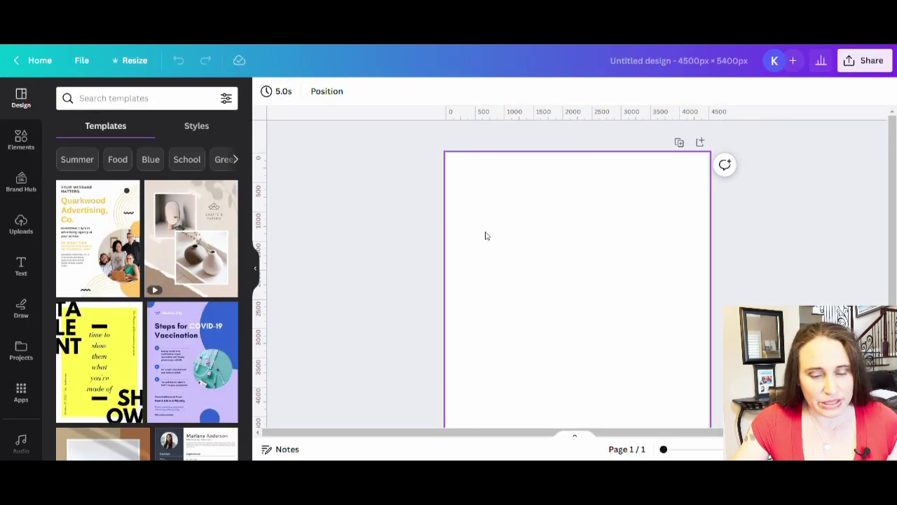
Fill the page background with black.
{"action": "left_click", "coordinate": [486, 235]}
{"action": "left_click", "coordinate": [266, 91]}
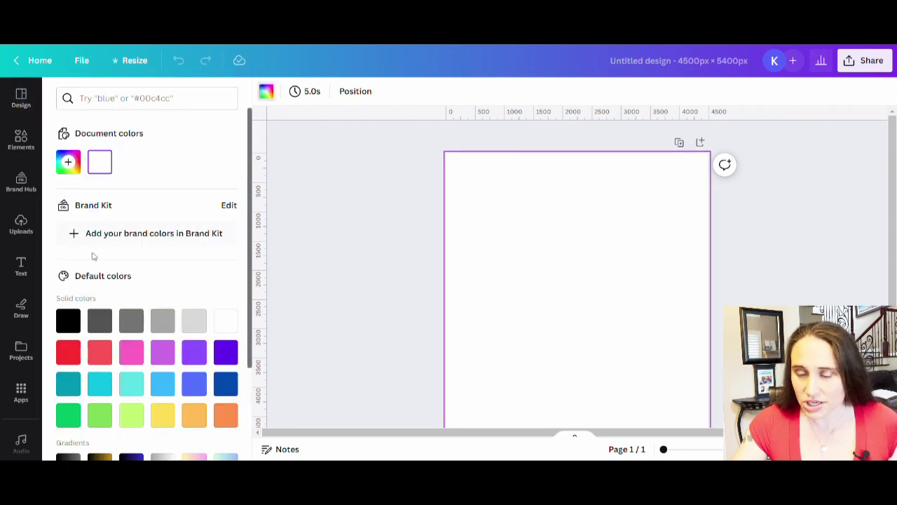
{"action": "left_click", "coordinate": [68, 321]}
{"action": "left_click", "coordinate": [301, 287]}
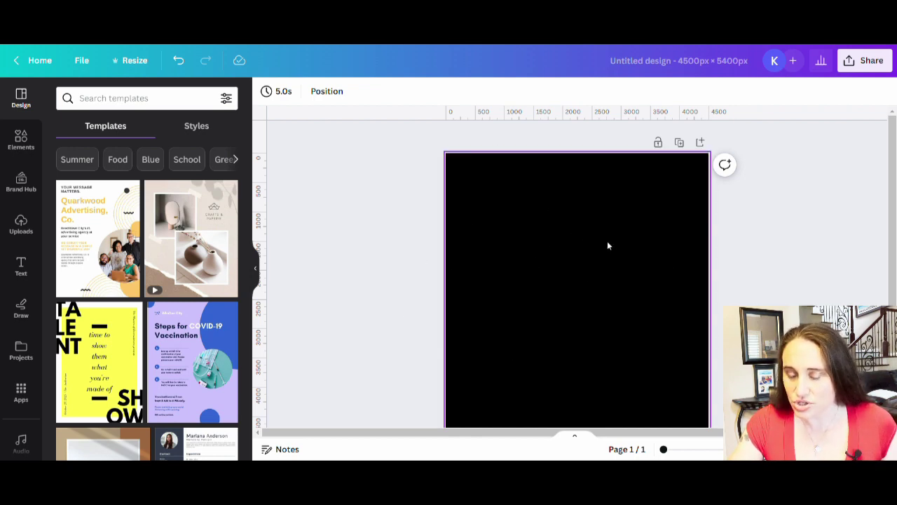
Search the Elements library for 'rainbow' and filter to Graphics.
{"action": "scroll", "coordinate": [806, 228], "scroll_direction": "down", "scroll_amount": 2}
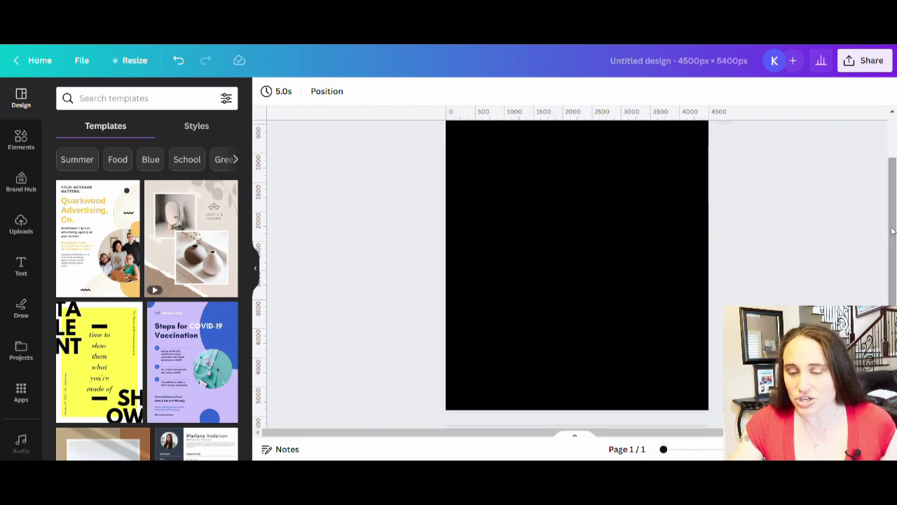
{"action": "scroll", "coordinate": [892, 224], "scroll_direction": "up", "scroll_amount": 1}
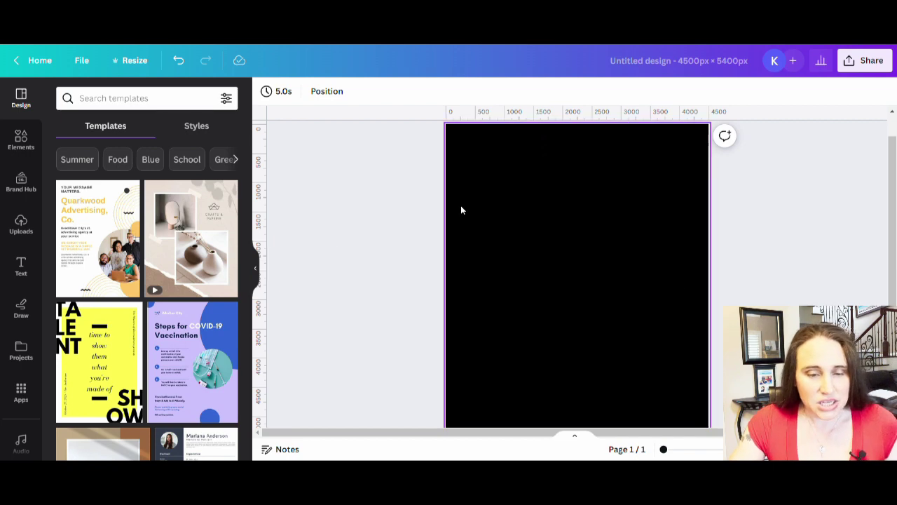
{"action": "left_click", "coordinate": [21, 139]}
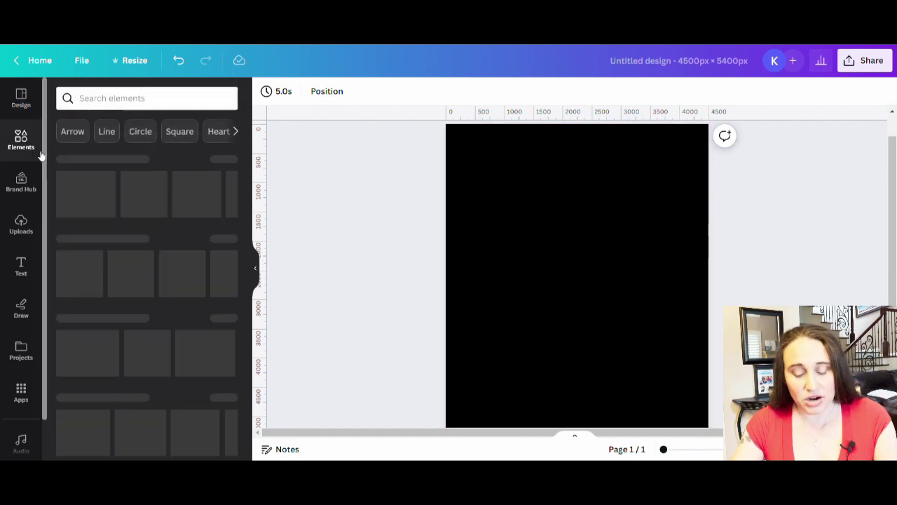
{"action": "left_click", "coordinate": [133, 100]}
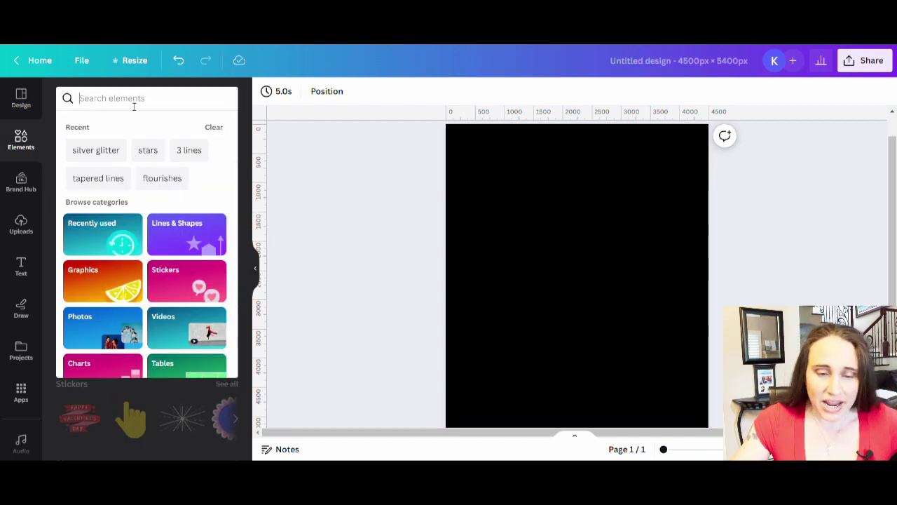
{"action": "type", "text": "rainbow"}
{"action": "key", "text": "Return"}
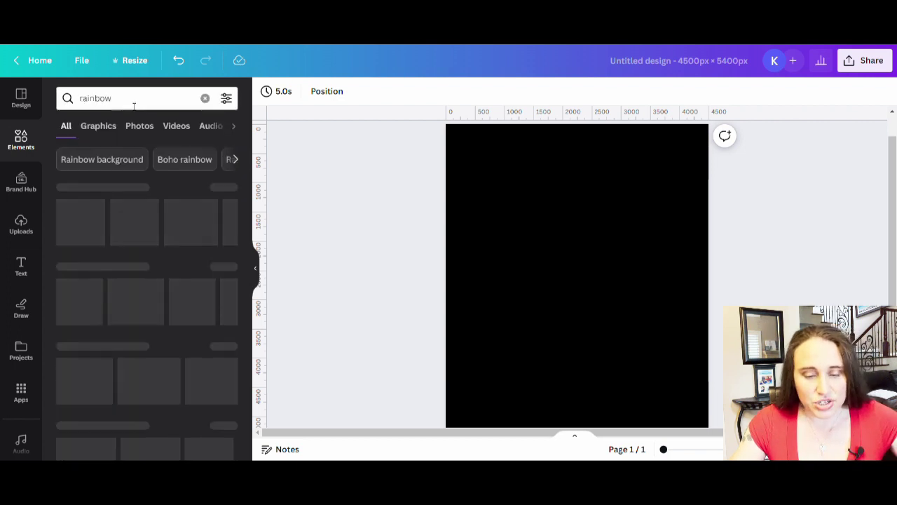
{"action": "left_click", "coordinate": [232, 190]}
Scroll the rainbow graphic results down to the teacher rainbow.
{"action": "scroll", "coordinate": [188, 252], "scroll_direction": "down", "scroll_amount": 5}
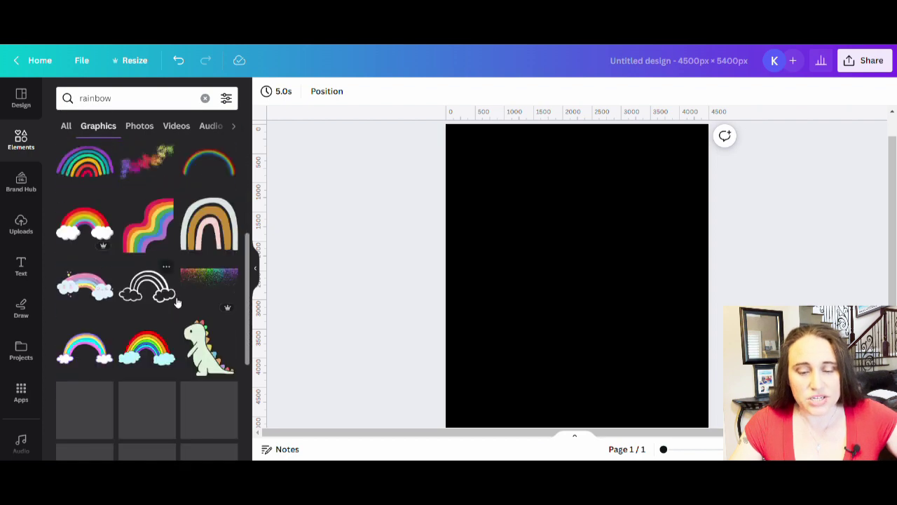
{"action": "scroll", "coordinate": [184, 261], "scroll_direction": "down", "scroll_amount": 6}
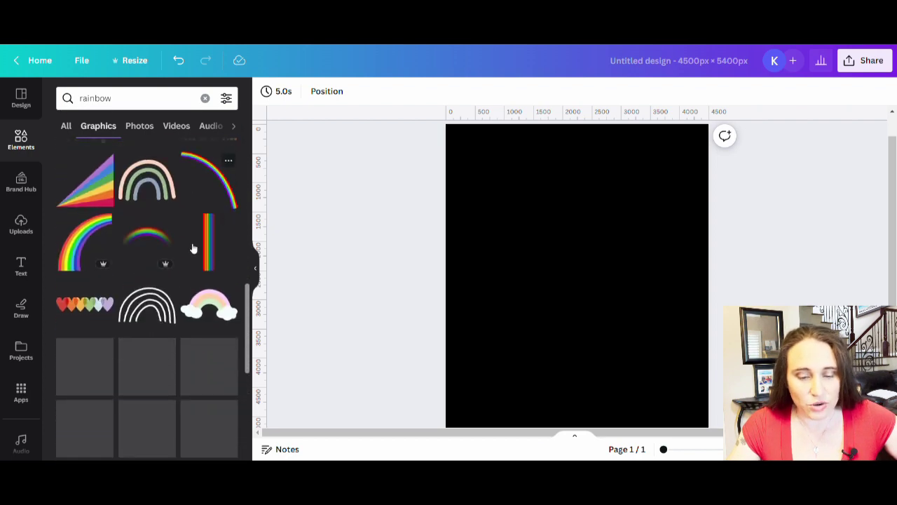
{"action": "scroll", "coordinate": [156, 253], "scroll_direction": "down", "scroll_amount": 5}
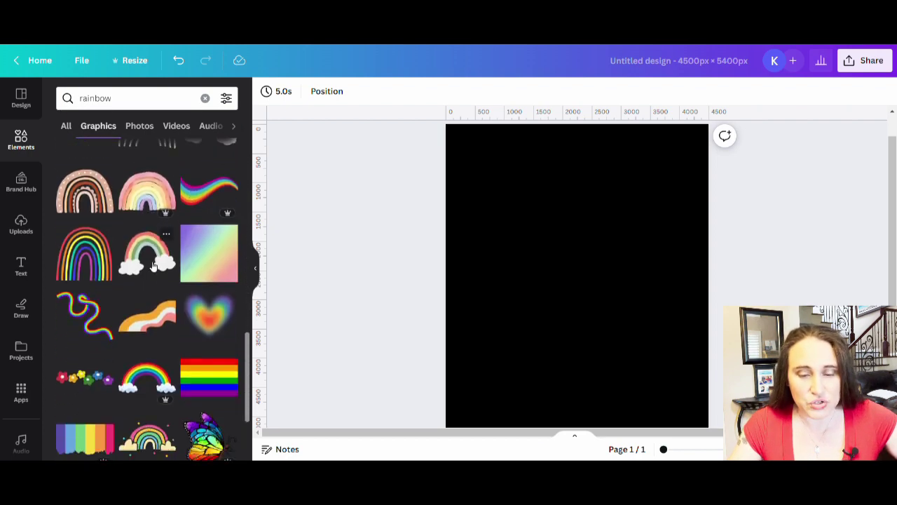
{"action": "scroll", "coordinate": [168, 233], "scroll_direction": "down", "scroll_amount": 4}
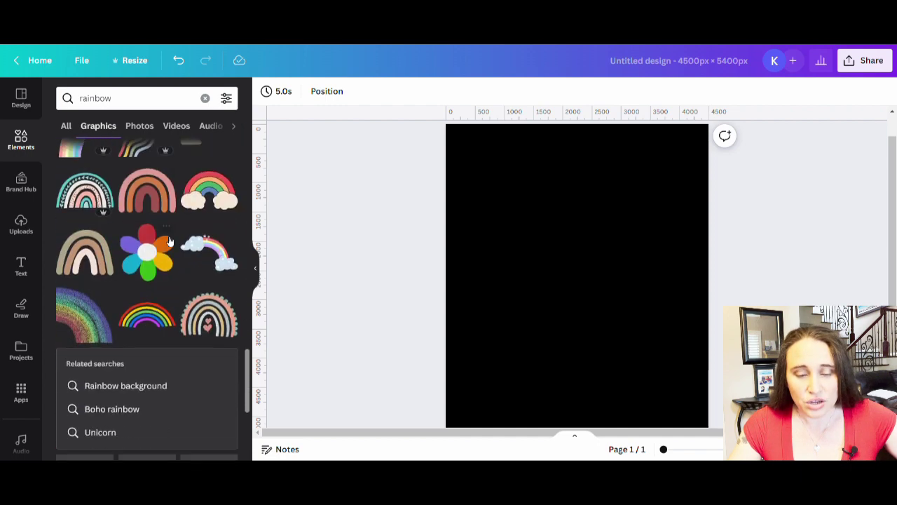
{"action": "scroll", "coordinate": [178, 235], "scroll_direction": "down", "scroll_amount": 8}
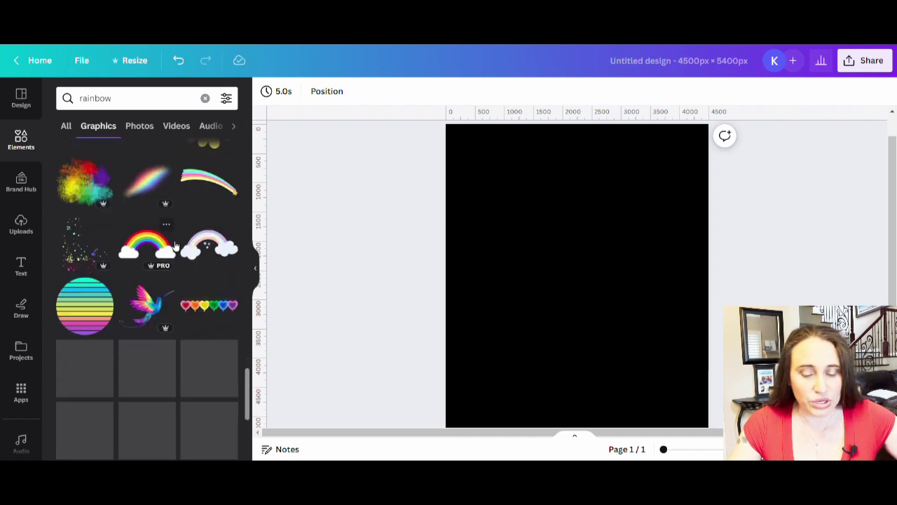
{"action": "scroll", "coordinate": [176, 244], "scroll_direction": "down", "scroll_amount": 2}
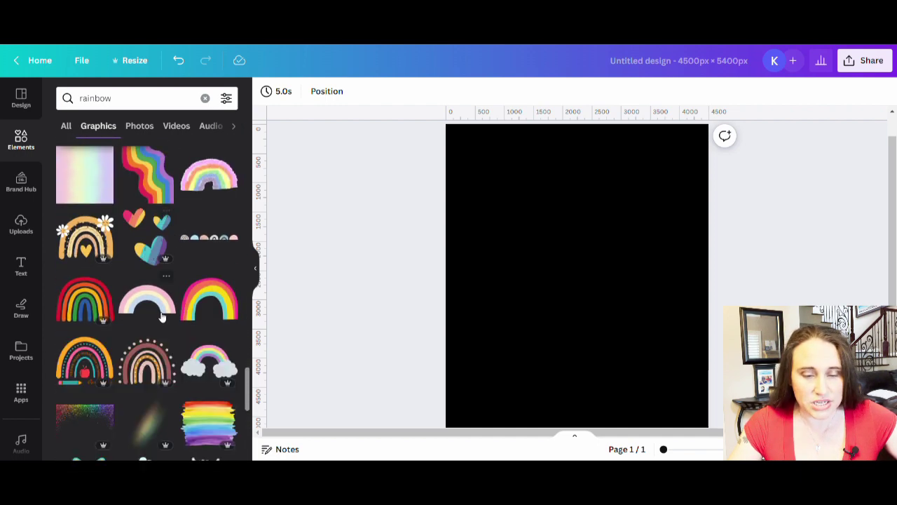
{"action": "scroll", "coordinate": [108, 372], "scroll_direction": "down", "scroll_amount": 3}
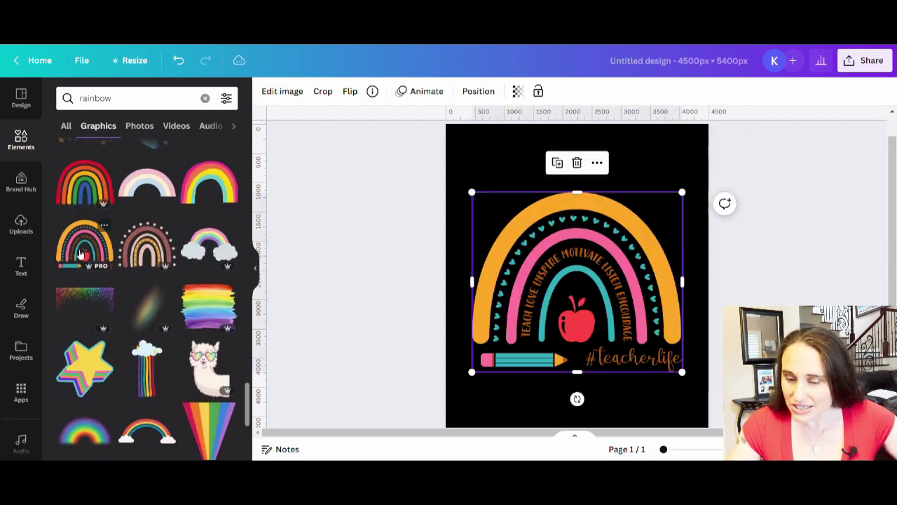
Add the teacher rainbow and crop off its bottom pencil and #teacherlife line.
{"action": "left_click", "coordinate": [81, 255]}
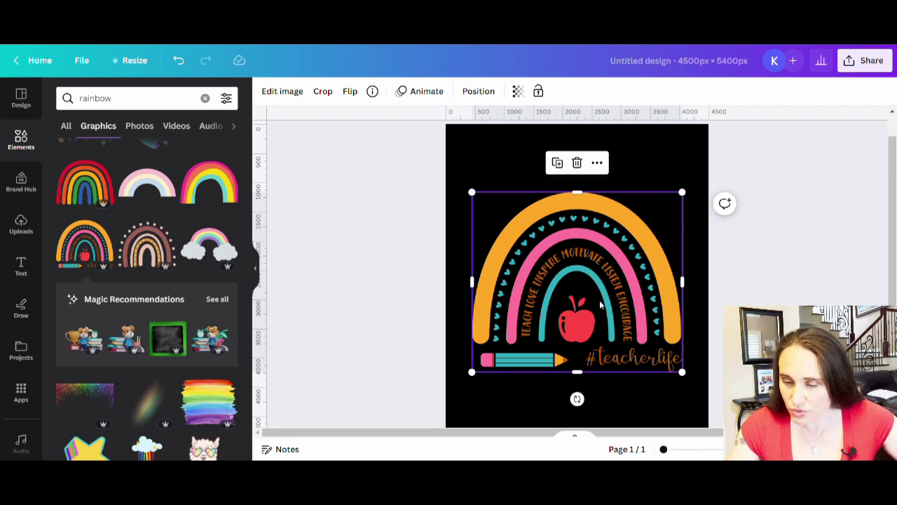
{"action": "double_click", "coordinate": [614, 286]}
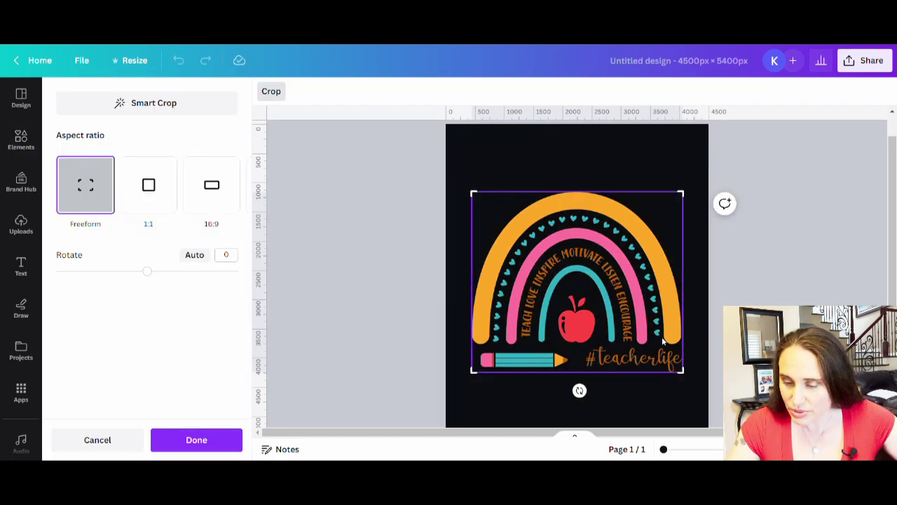
{"action": "left_click_drag", "start_coordinate": [690, 379], "coordinate": [700, 355]}
{"action": "left_click", "coordinate": [691, 392]}
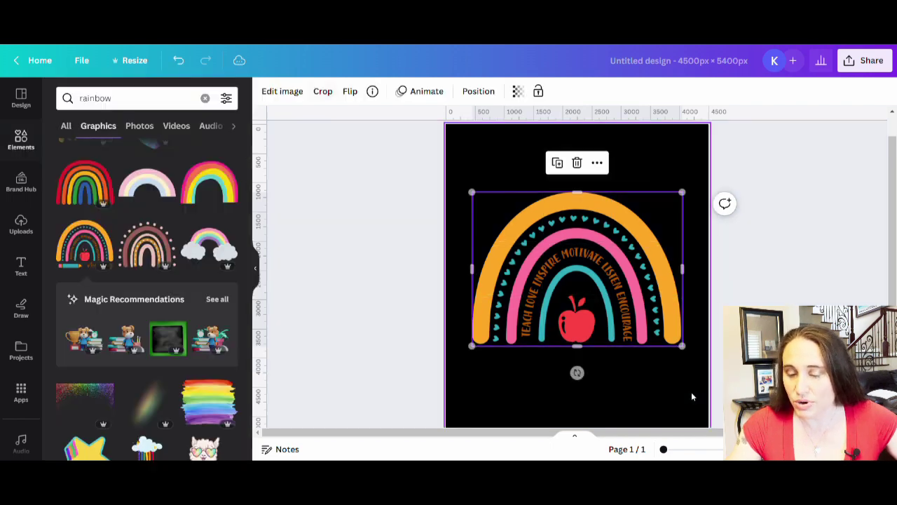
{"action": "left_click", "coordinate": [666, 157]}
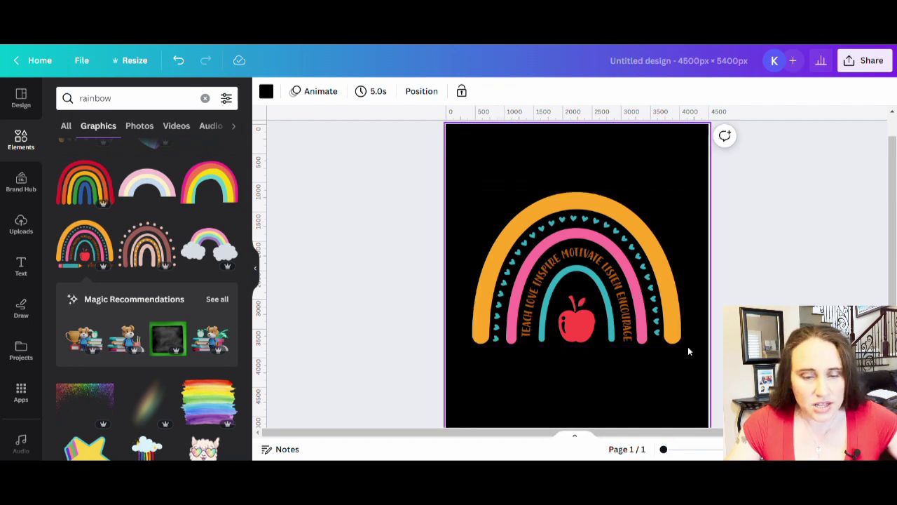
Delete the cropped rainbow and scroll the results for the pencil-apple rainbow.
{"action": "left_click", "coordinate": [630, 291]}
{"action": "key", "text": "Delete"}
{"action": "scroll", "coordinate": [162, 208], "scroll_direction": "down", "scroll_amount": 5}
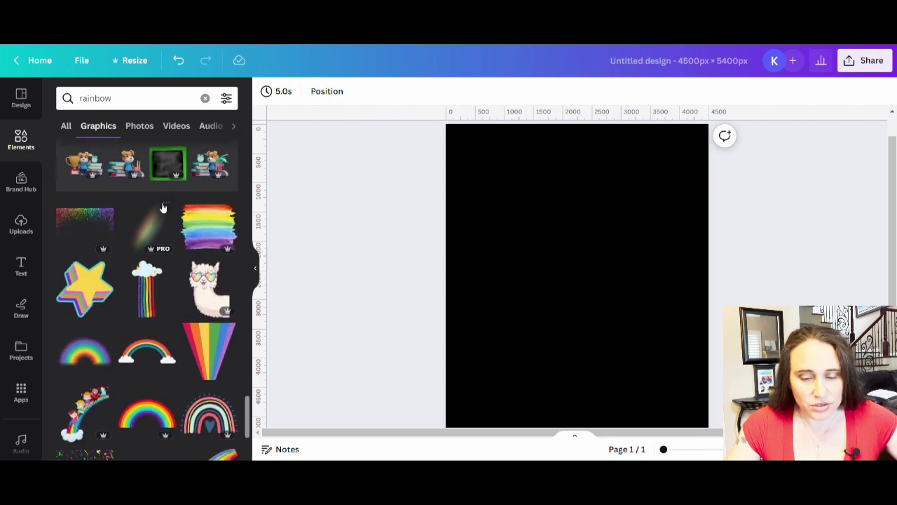
{"action": "scroll", "coordinate": [163, 208], "scroll_direction": "down", "scroll_amount": 8}
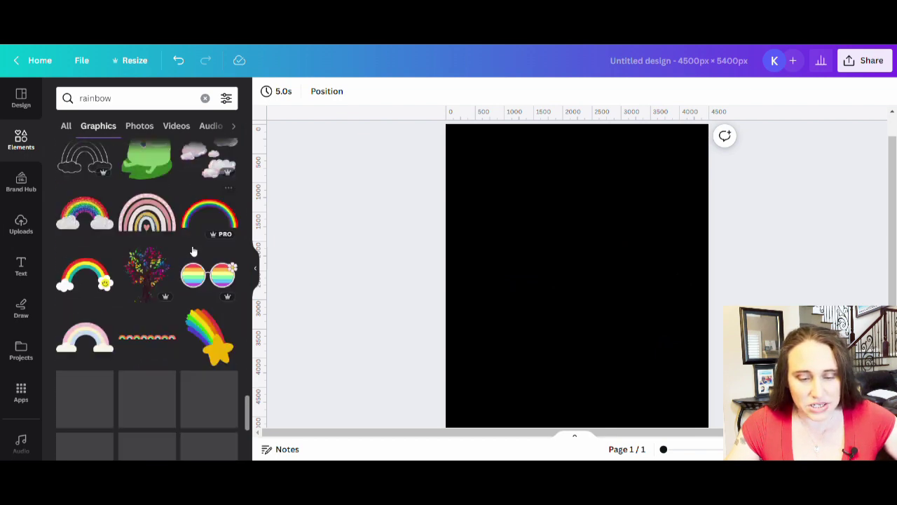
{"action": "scroll", "coordinate": [185, 232], "scroll_direction": "down", "scroll_amount": 3}
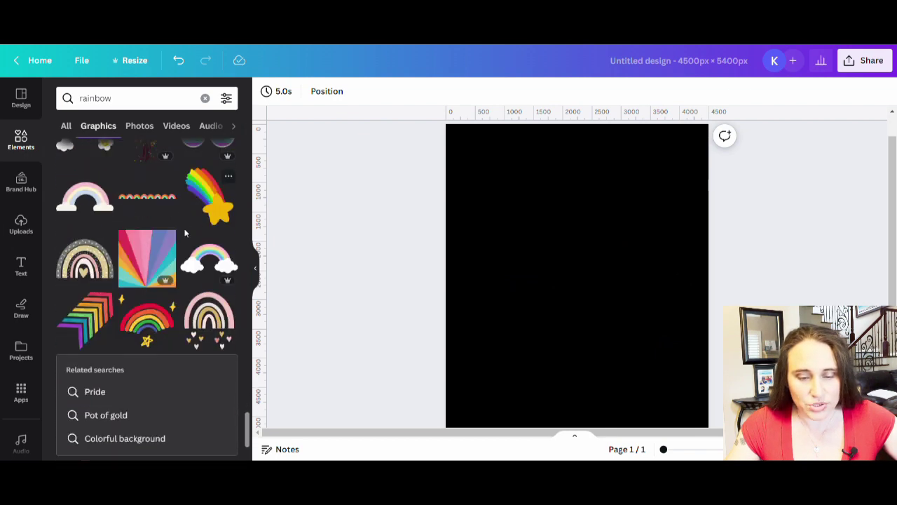
{"action": "scroll", "coordinate": [186, 252], "scroll_direction": "down", "scroll_amount": 10}
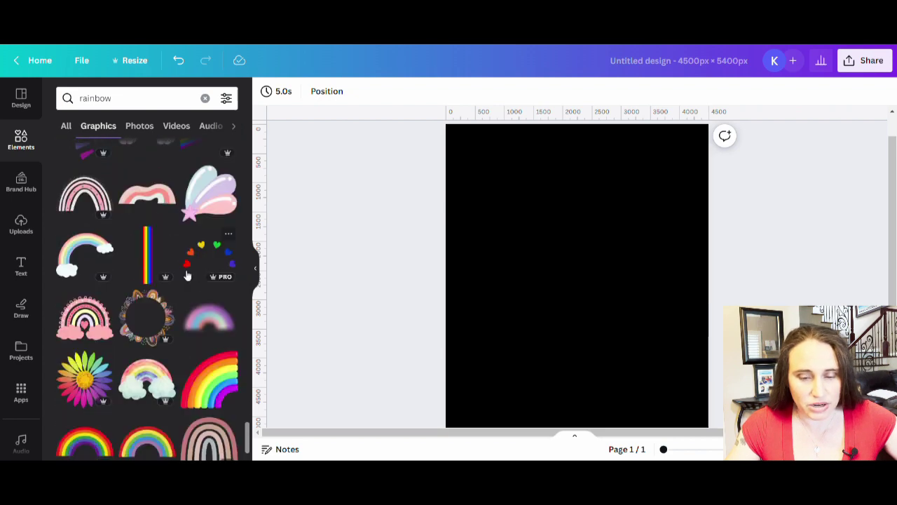
{"action": "scroll", "coordinate": [188, 275], "scroll_direction": "down", "scroll_amount": 5}
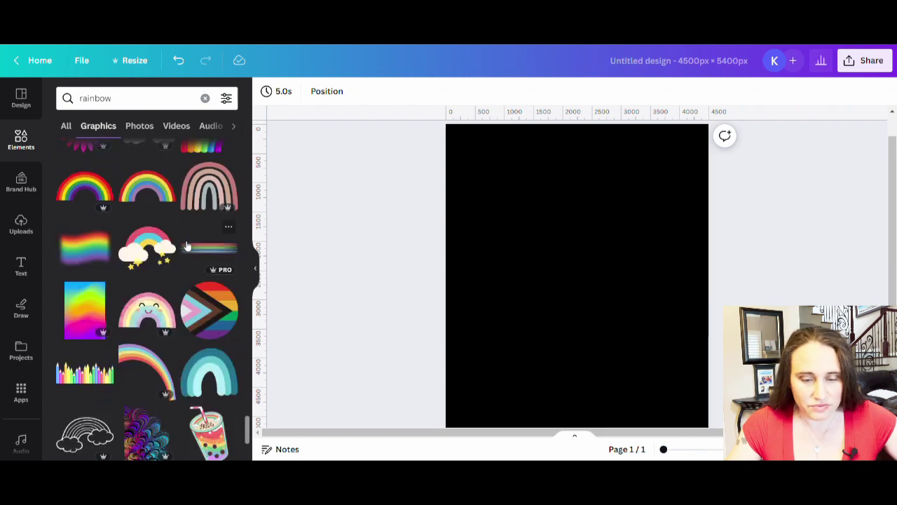
{"action": "scroll", "coordinate": [186, 245], "scroll_direction": "down", "scroll_amount": 5}
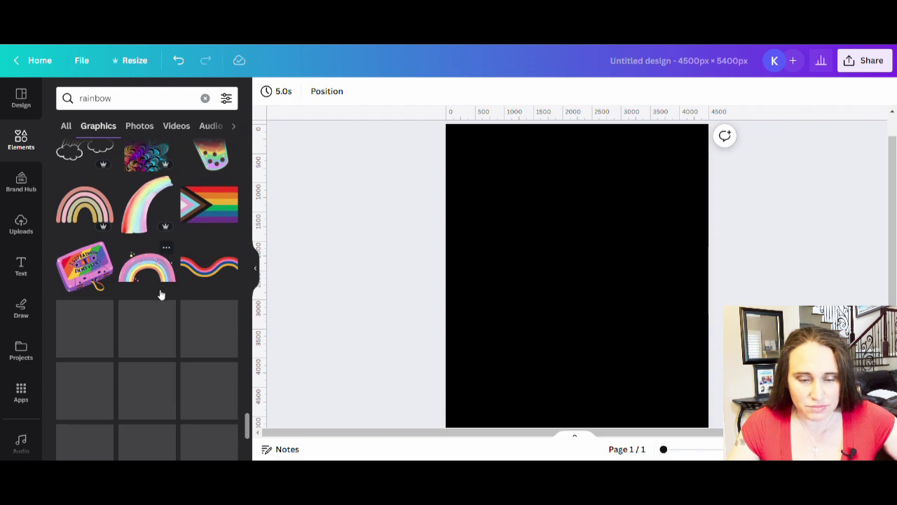
{"action": "scroll", "coordinate": [161, 294], "scroll_direction": "down", "scroll_amount": 7}
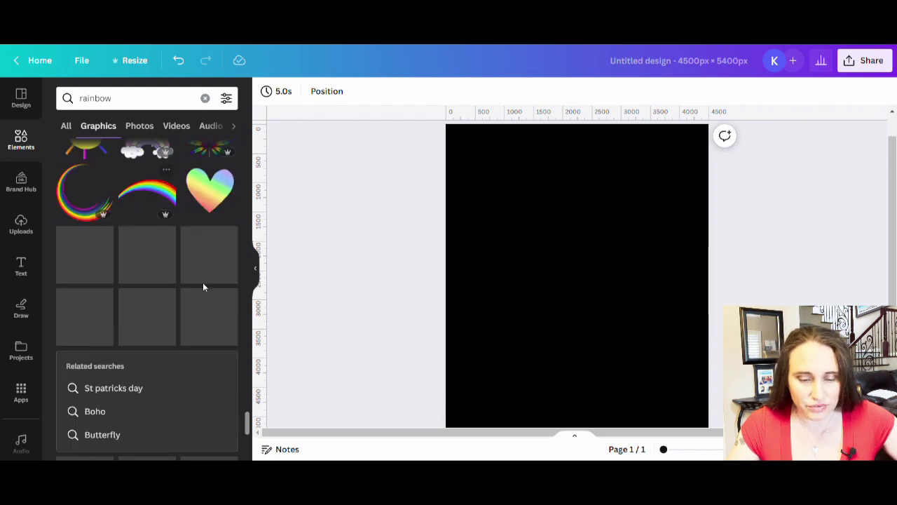
{"action": "scroll", "coordinate": [205, 294], "scroll_direction": "down", "scroll_amount": 5}
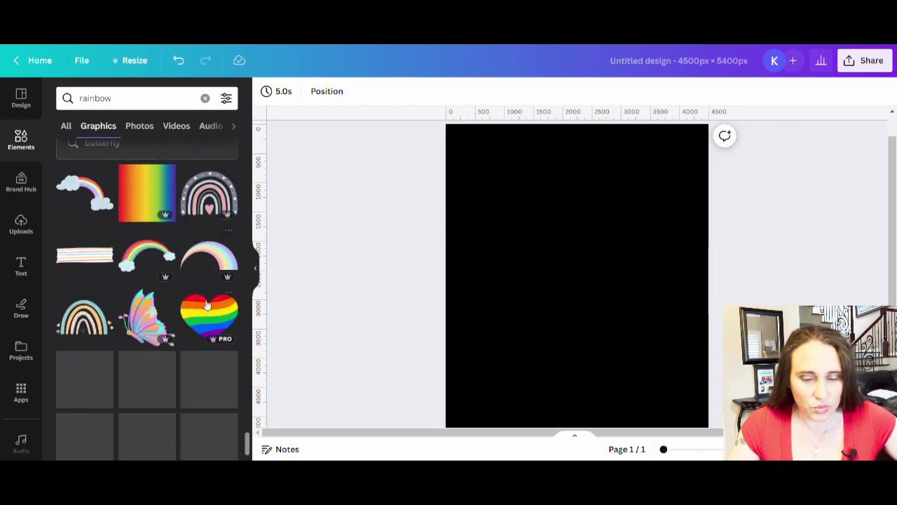
{"action": "scroll", "coordinate": [169, 279], "scroll_direction": "down", "scroll_amount": 1}
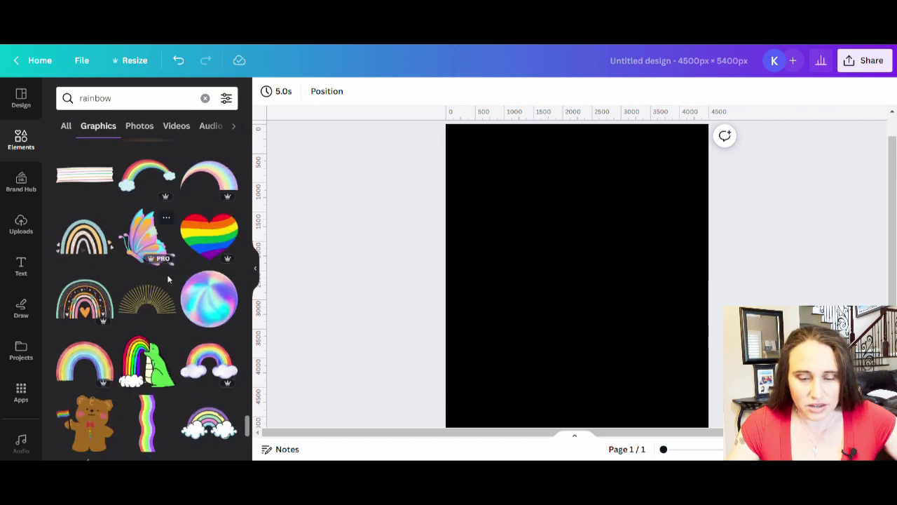
{"action": "scroll", "coordinate": [168, 279], "scroll_direction": "down", "scroll_amount": 3}
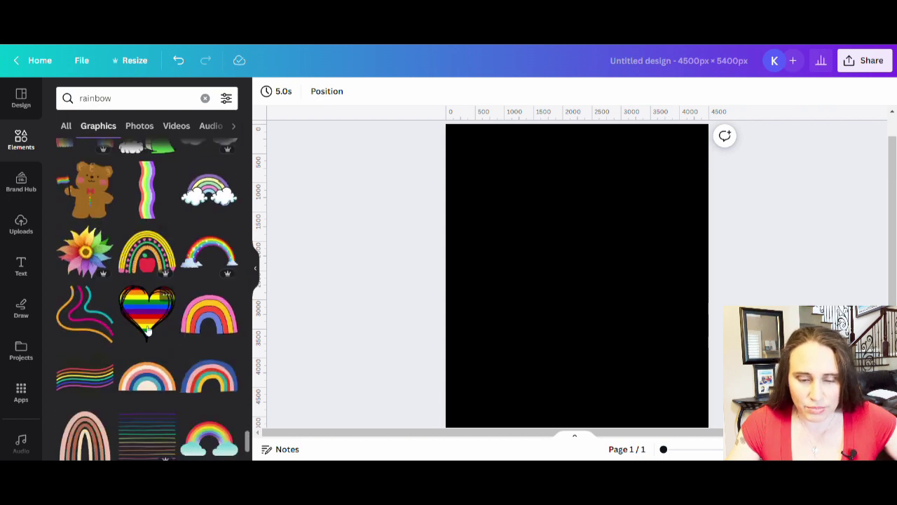
Add the pencil-apple rainbow, then its matching teal paperclip rainbow at the page top.
{"action": "left_click", "coordinate": [147, 261]}
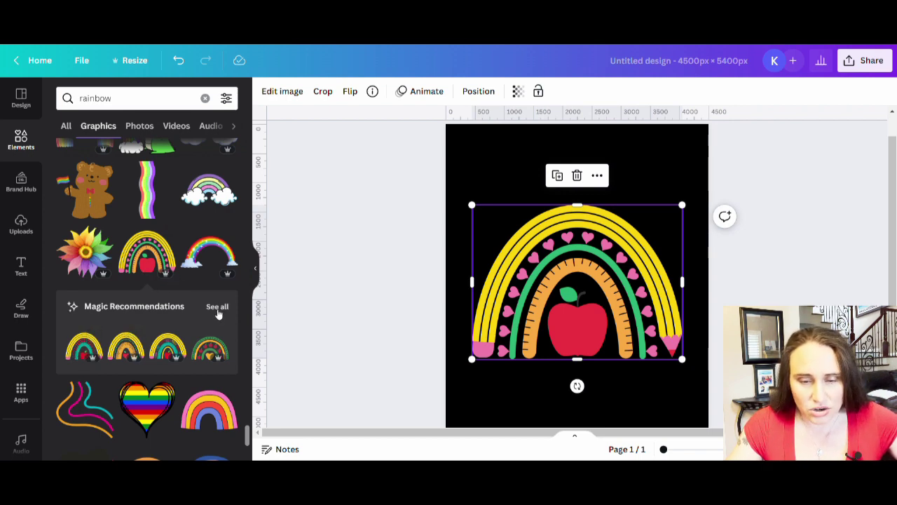
{"action": "left_click", "coordinate": [216, 312]}
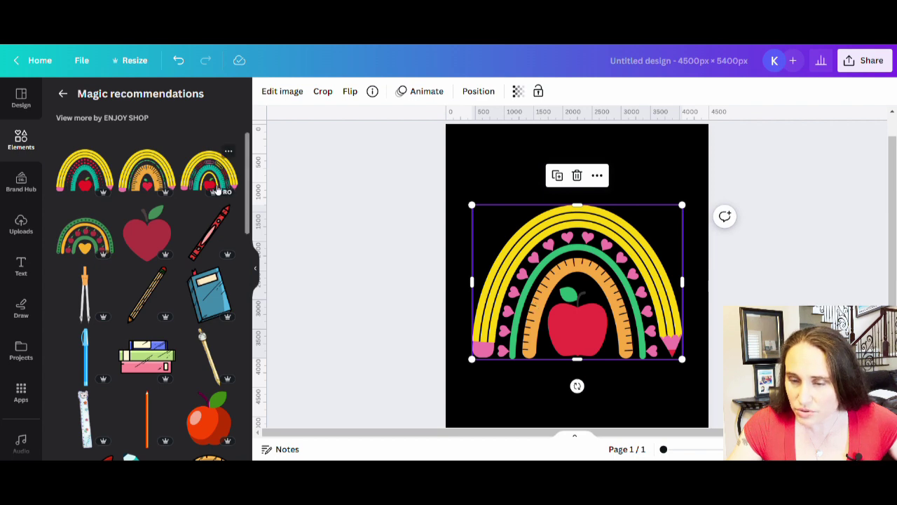
{"action": "left_click", "coordinate": [209, 172]}
{"action": "left_click_drag", "start_coordinate": [660, 277], "coordinate": [655, 186]}
{"action": "left_click_drag", "start_coordinate": [677, 221], "coordinate": [676, 177]}
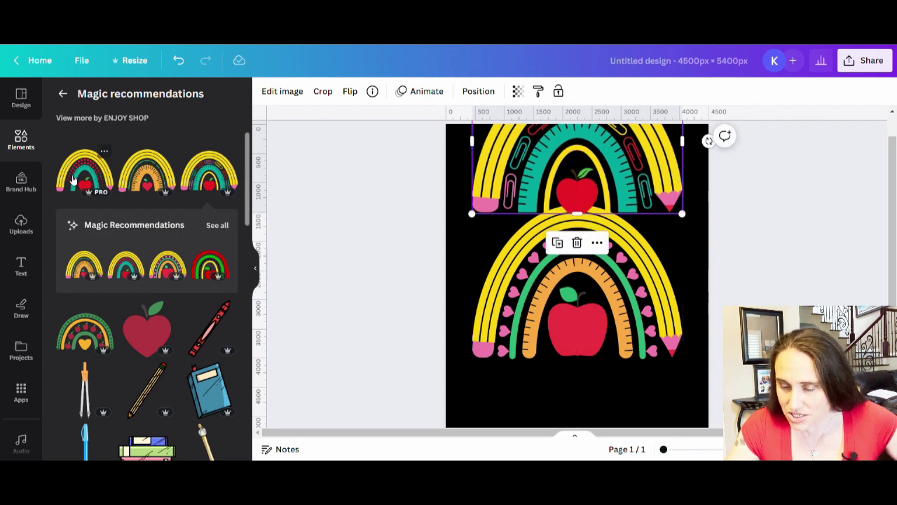
Add a dotted rainbow from the recommendations, then delete it.
{"action": "left_click", "coordinate": [84, 172]}
{"action": "left_click_drag", "start_coordinate": [617, 210], "coordinate": [632, 342]}
{"action": "scroll", "coordinate": [621, 302], "scroll_direction": "down", "scroll_amount": 2}
{"action": "key", "text": "Delete"}
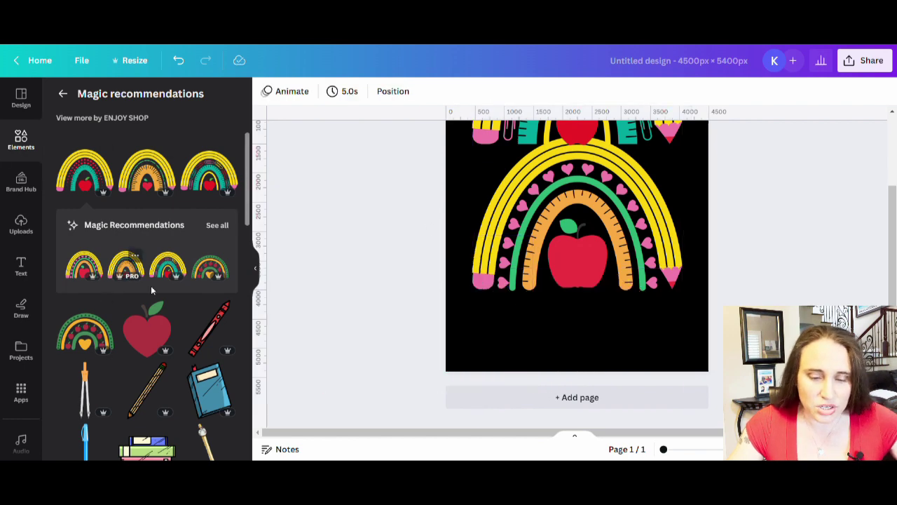
{"action": "scroll", "coordinate": [151, 287], "scroll_direction": "down", "scroll_amount": 3}
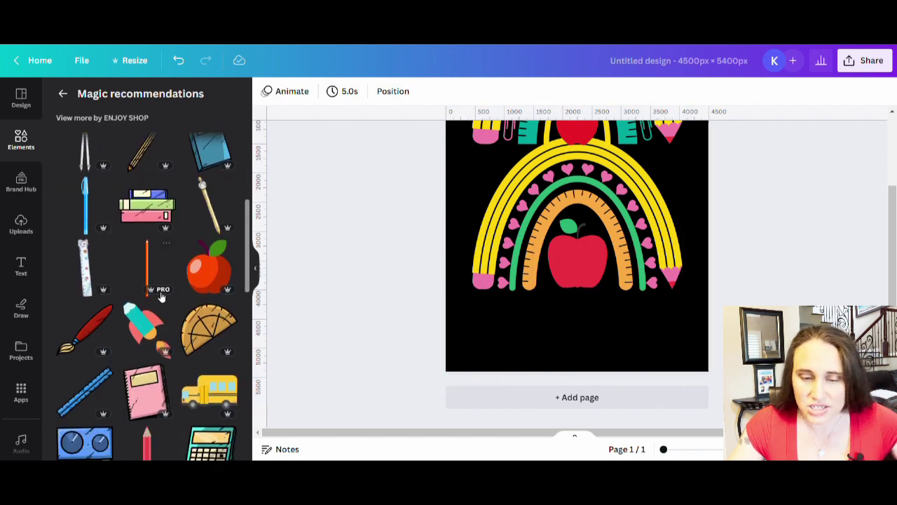
{"action": "scroll", "coordinate": [182, 311], "scroll_direction": "down", "scroll_amount": 10}
{"action": "scroll", "coordinate": [189, 323], "scroll_direction": "up", "scroll_amount": 5}
{"action": "scroll", "coordinate": [189, 323], "scroll_direction": "up", "scroll_amount": 5}
{"action": "scroll", "coordinate": [567, 281], "scroll_direction": "up", "scroll_amount": 3}
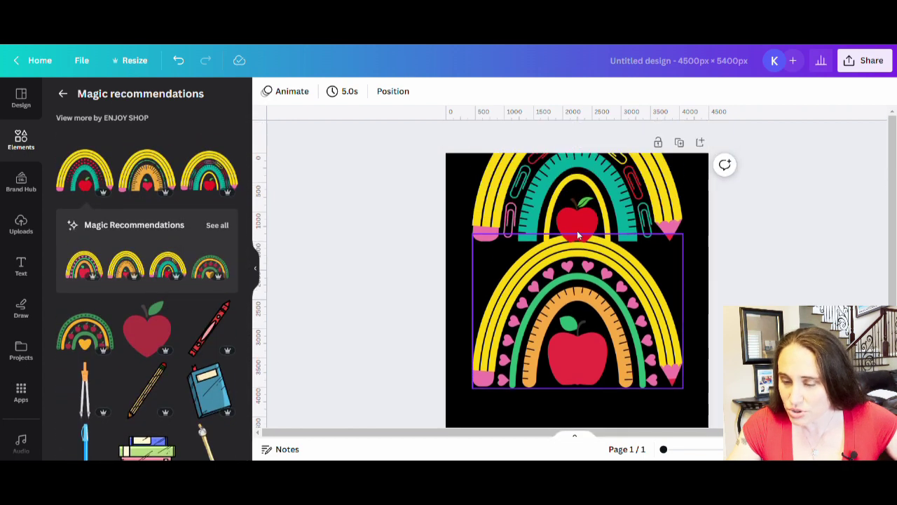
Delete the teal rainbow, then enlarge and centre the heart rainbow on the page.
{"action": "left_click", "coordinate": [577, 235]}
{"action": "key", "text": "Delete"}
{"action": "left_click_drag", "start_coordinate": [591, 375], "coordinate": [585, 350]}
{"action": "left_click_drag", "start_coordinate": [679, 366], "coordinate": [695, 379]}
{"action": "left_click_drag", "start_coordinate": [639, 356], "coordinate": [642, 356]}
{"action": "key", "text": "Escape"}
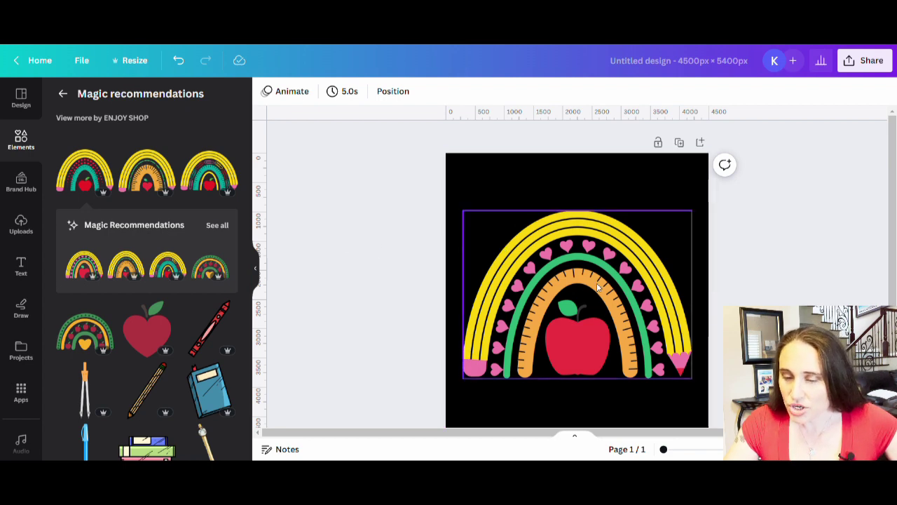
{"action": "scroll", "coordinate": [651, 190], "scroll_direction": "down", "scroll_amount": 3}
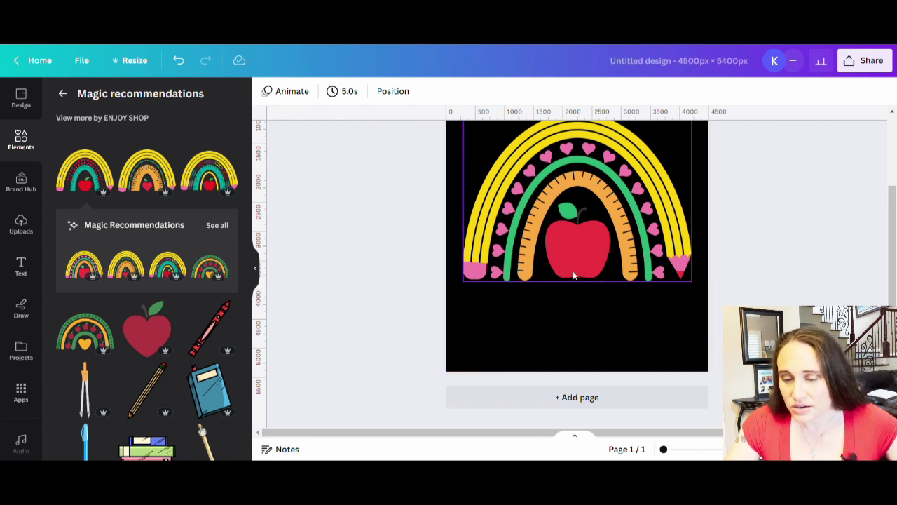
{"action": "scroll", "coordinate": [620, 275], "scroll_direction": "up", "scroll_amount": 2}
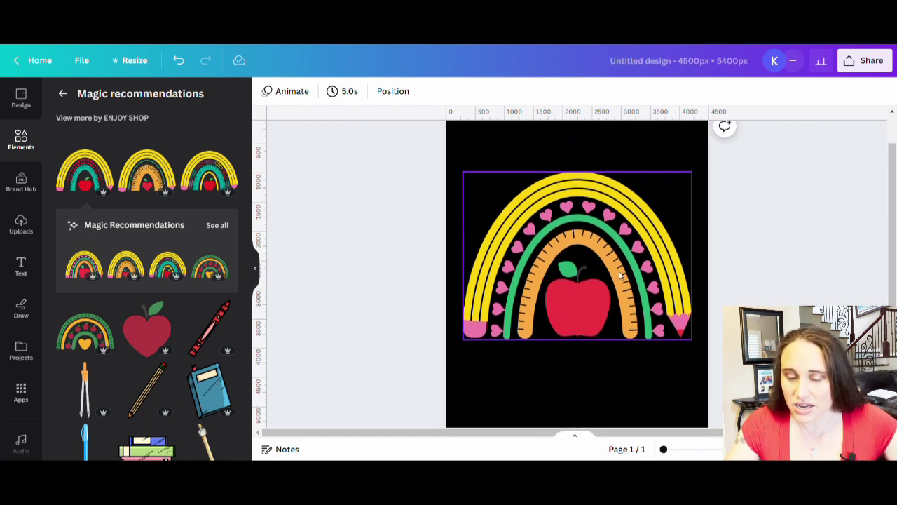
{"action": "left_click", "coordinate": [560, 321]}
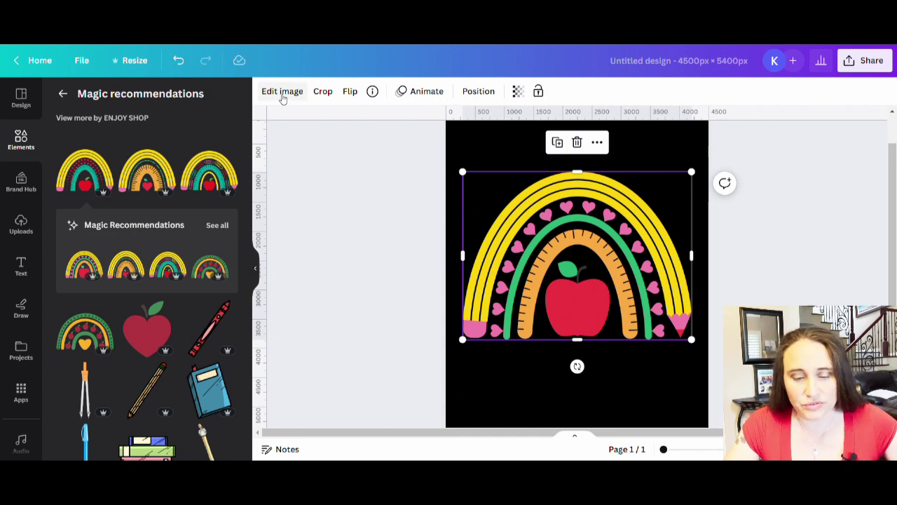
Raise the heart rainbow's saturation to 58 and brightness to about 20.
{"action": "left_click", "coordinate": [279, 95]}
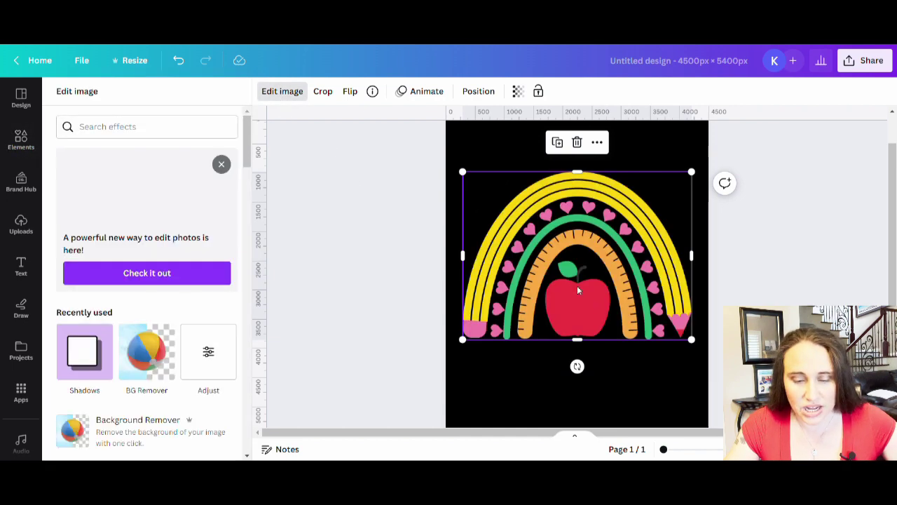
{"action": "scroll", "coordinate": [78, 293], "scroll_direction": "down", "scroll_amount": 3}
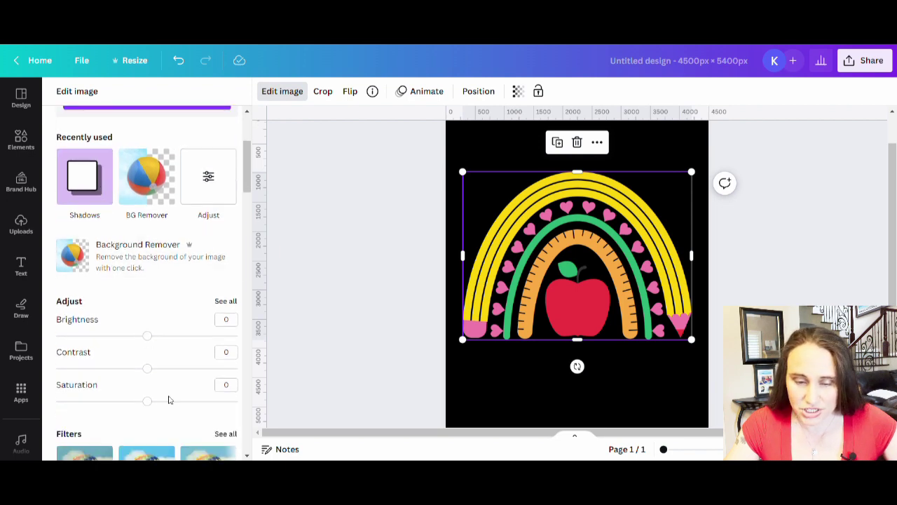
{"action": "left_click_drag", "start_coordinate": [148, 402], "coordinate": [160, 408]}
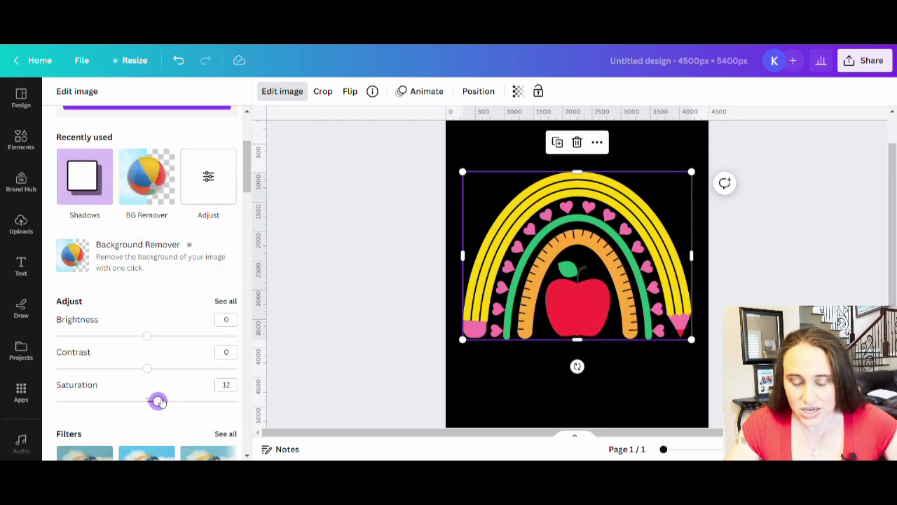
{"action": "left_click_drag", "start_coordinate": [153, 341], "coordinate": [159, 338]}
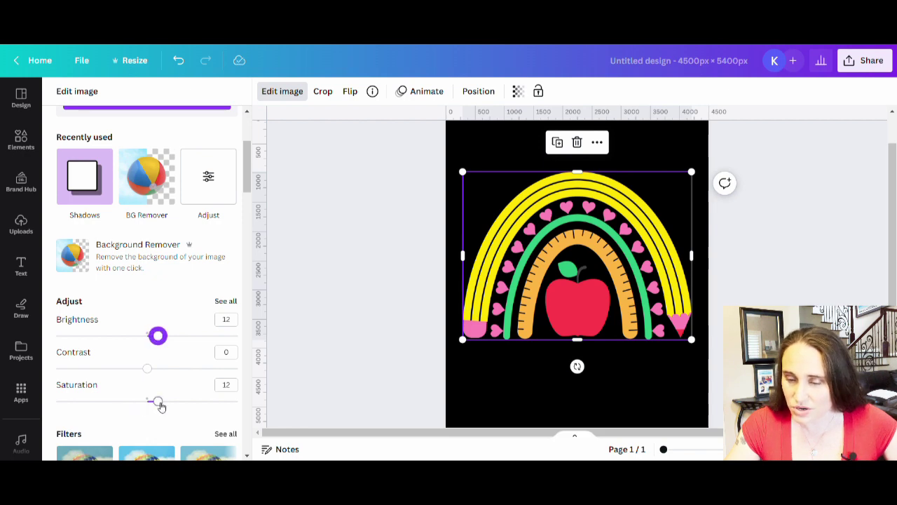
{"action": "left_click_drag", "start_coordinate": [160, 405], "coordinate": [202, 407]}
{"action": "left_click_drag", "start_coordinate": [151, 336], "coordinate": [171, 342]}
Deselect the rainbow and replace the graphics search with 'ABC'.
{"action": "left_click", "coordinate": [359, 346]}
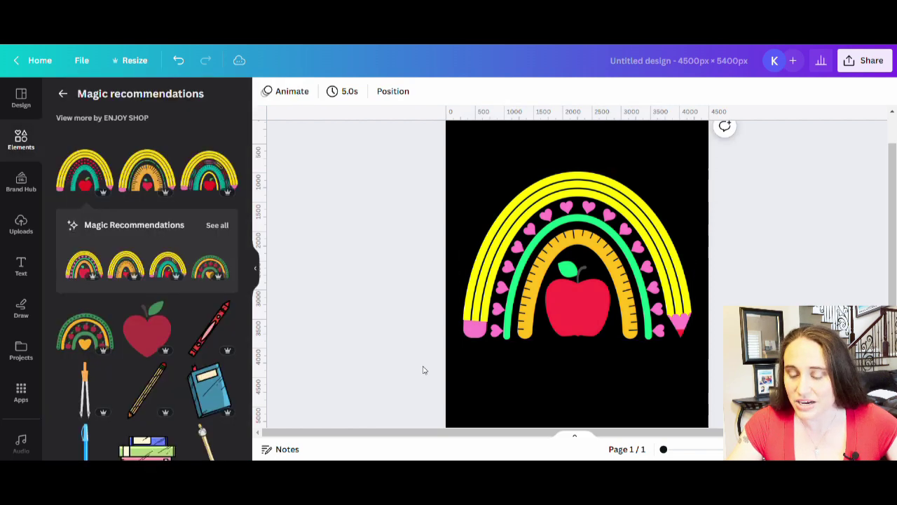
{"action": "left_click", "coordinate": [506, 397]}
{"action": "scroll", "coordinate": [785, 286], "scroll_direction": "up", "scroll_amount": 1}
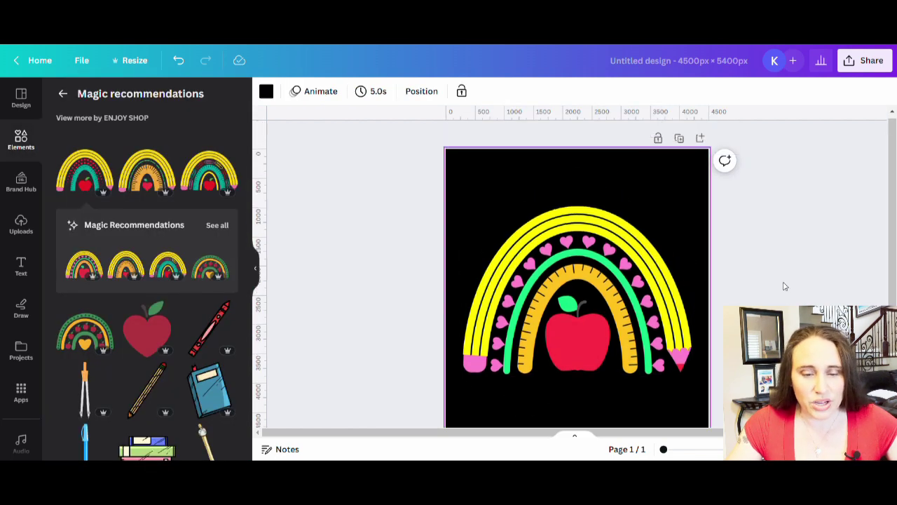
{"action": "left_click", "coordinate": [61, 94]}
{"action": "left_click", "coordinate": [153, 104]}
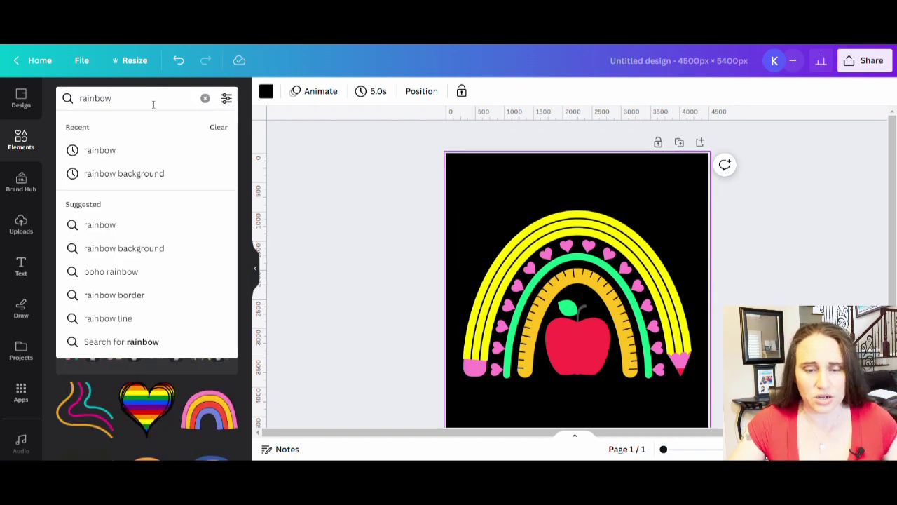
{"action": "key", "text": "ctrl+a"}
{"action": "type", "text": "ABC"}
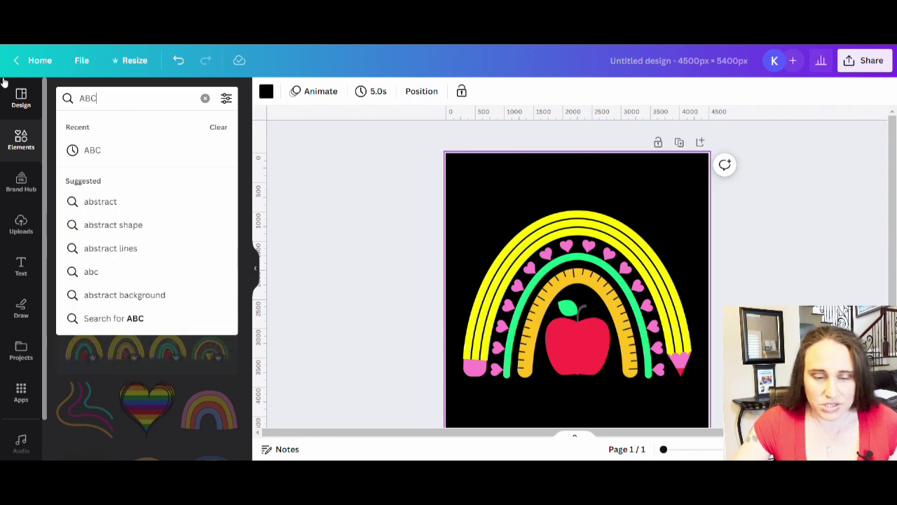
{"action": "key", "text": "Return"}
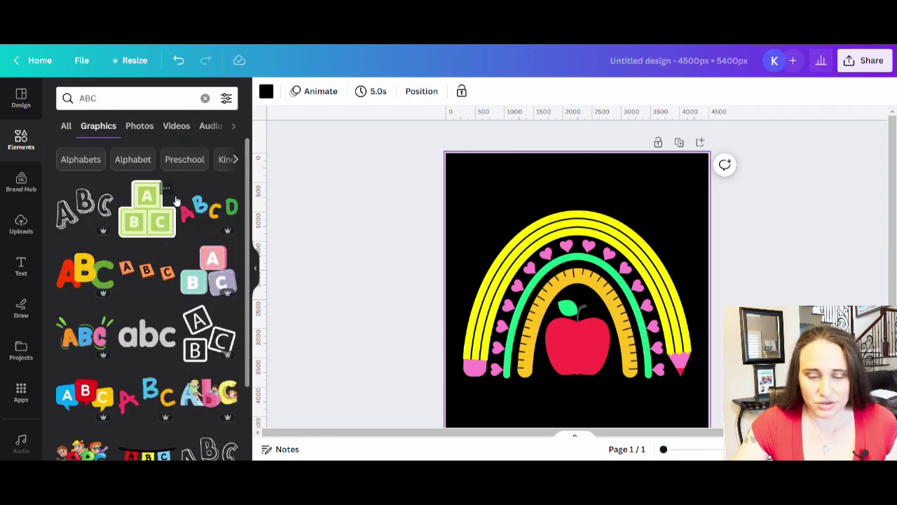
Scroll through the ABC graphic results.
{"action": "scroll", "coordinate": [161, 238], "scroll_direction": "down", "scroll_amount": 6}
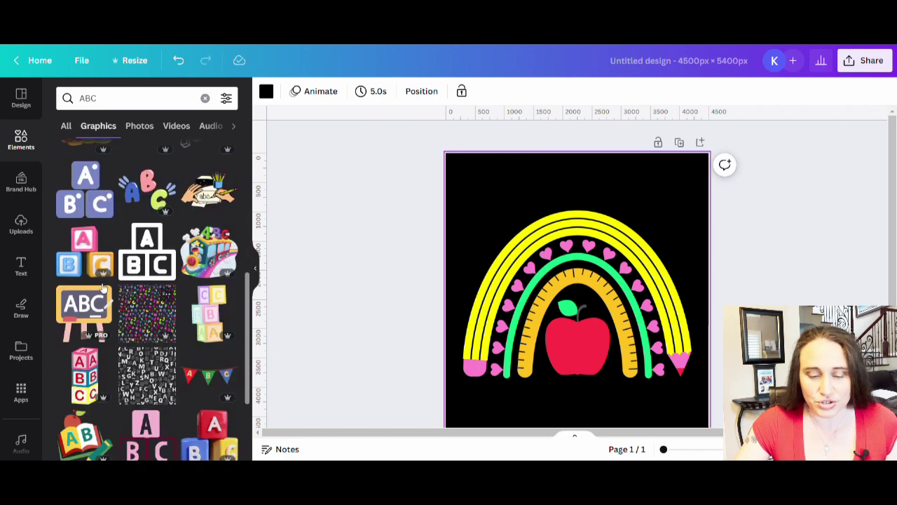
{"action": "scroll", "coordinate": [200, 378], "scroll_direction": "down", "scroll_amount": 3}
{"action": "scroll", "coordinate": [202, 396], "scroll_direction": "down", "scroll_amount": 3}
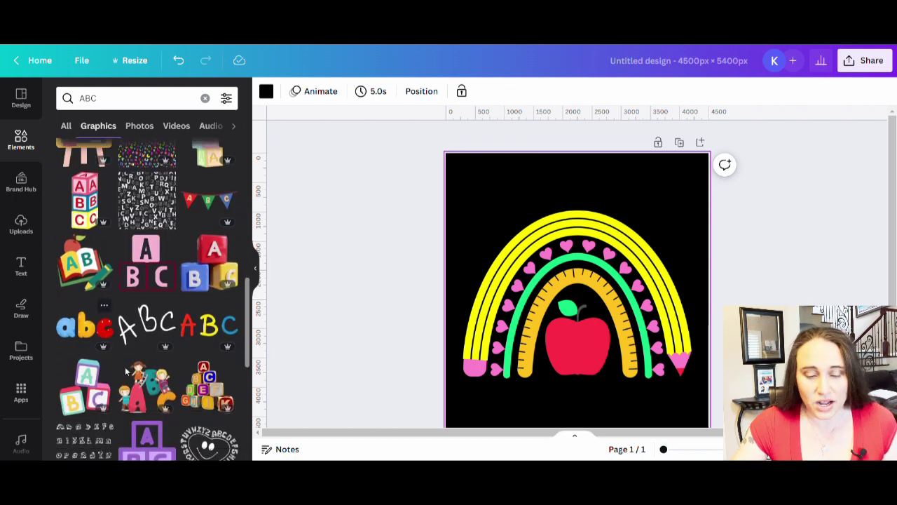
{"action": "scroll", "coordinate": [191, 321], "scroll_direction": "down", "scroll_amount": 1}
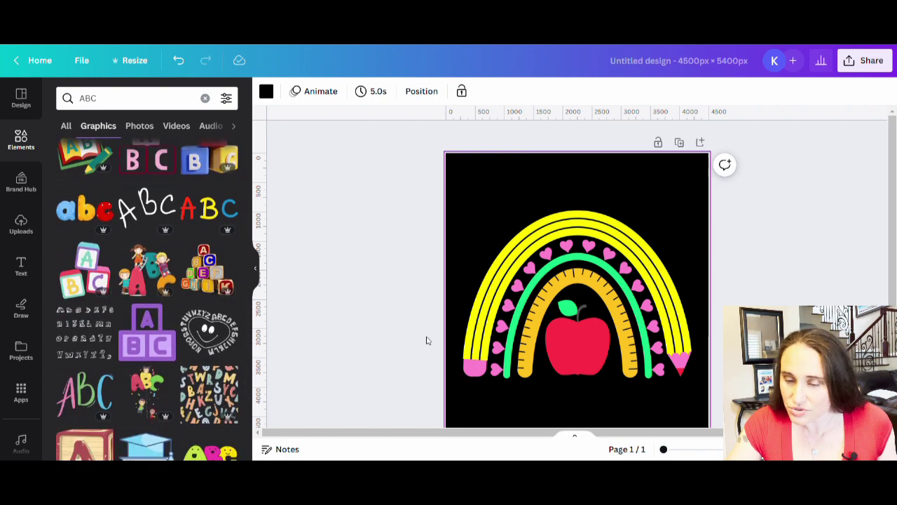
{"action": "scroll", "coordinate": [425, 341], "scroll_direction": "down", "scroll_amount": 1}
{"action": "scroll", "coordinate": [117, 366], "scroll_direction": "down", "scroll_amount": 2}
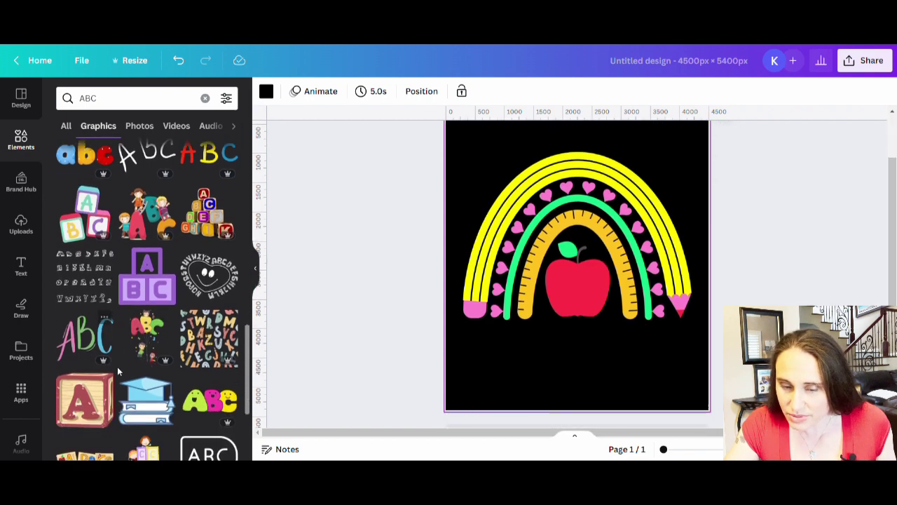
Add the script ABC graphic onto the apple and turn its pink letter yellow.
{"action": "left_click", "coordinate": [88, 344]}
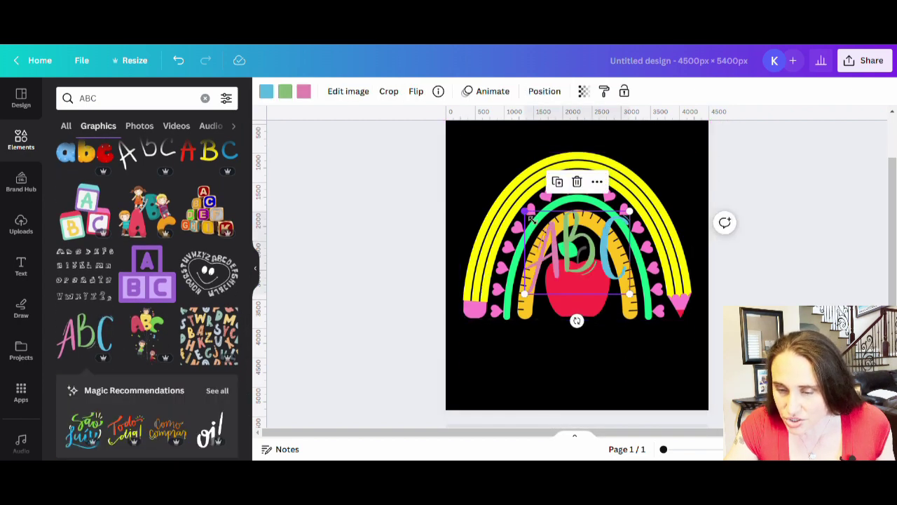
{"action": "left_click_drag", "start_coordinate": [524, 210], "coordinate": [588, 300]}
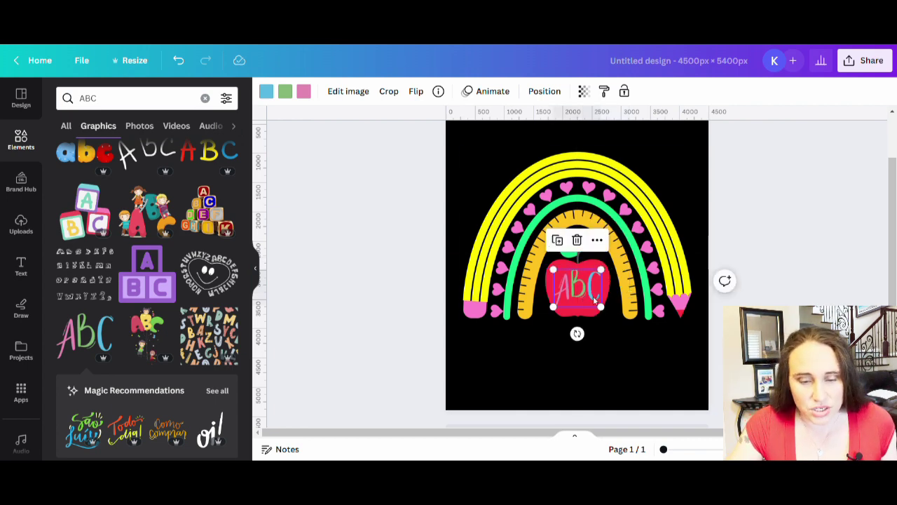
{"action": "left_click", "coordinate": [303, 92]}
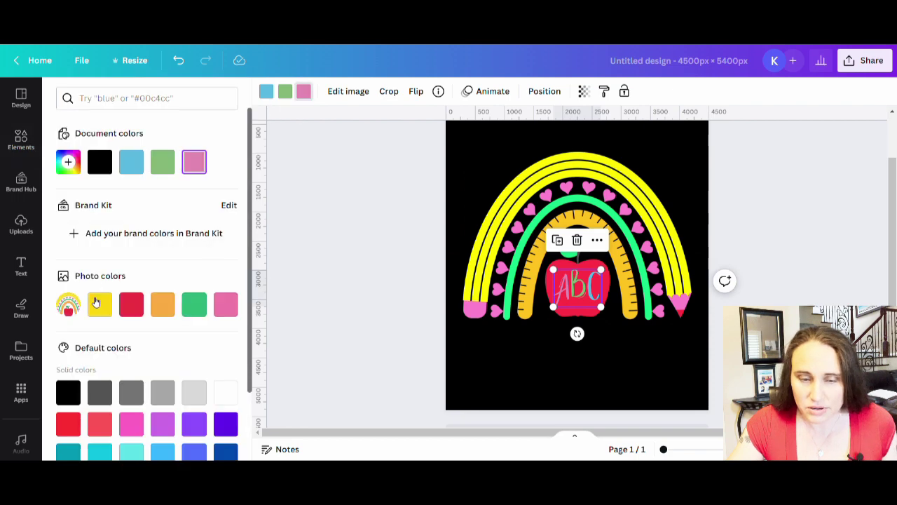
{"action": "left_click", "coordinate": [97, 302]}
Match the ABC's green to the rainbow's bright green using the eyedropper.
{"action": "left_click", "coordinate": [284, 92]}
{"action": "left_click", "coordinate": [196, 303]}
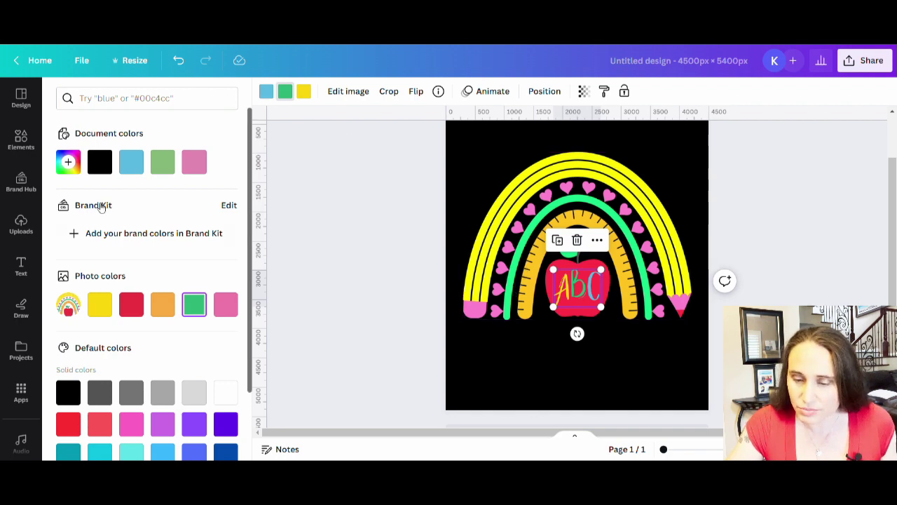
{"action": "left_click", "coordinate": [68, 163]}
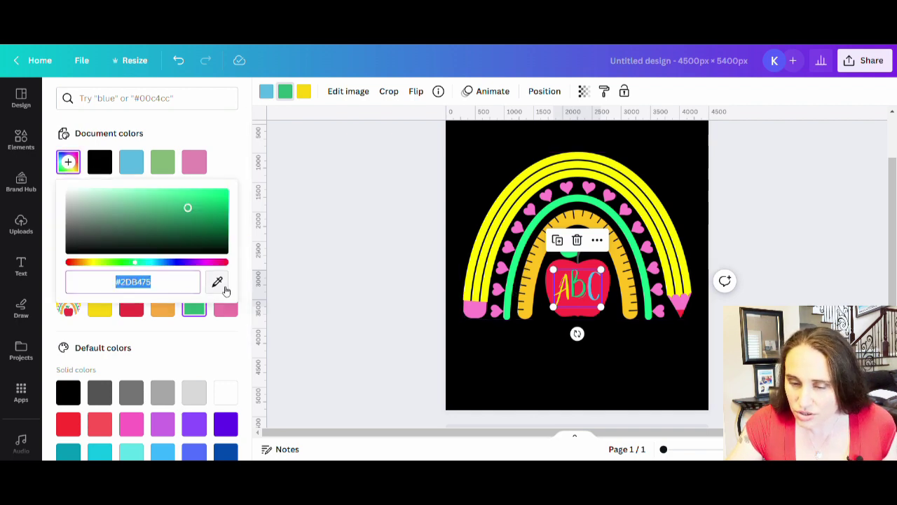
{"action": "left_click", "coordinate": [219, 283]}
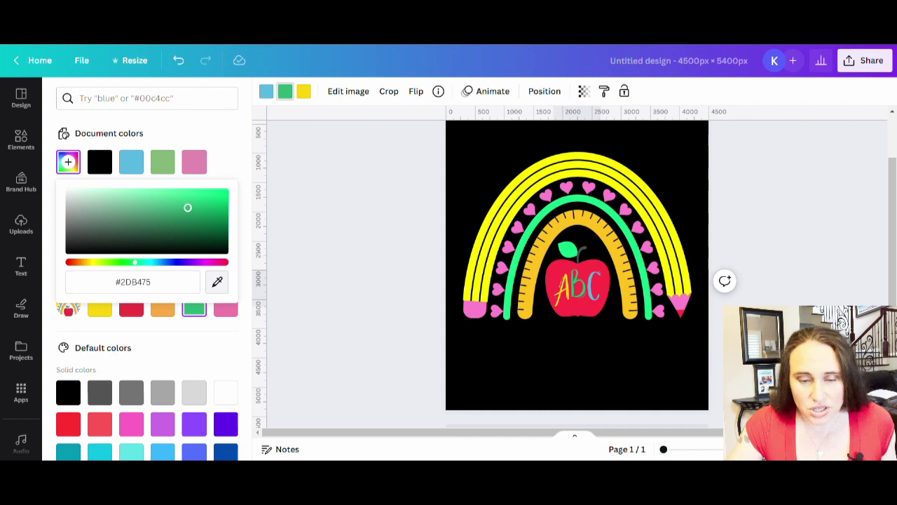
{"action": "left_click", "coordinate": [509, 289]}
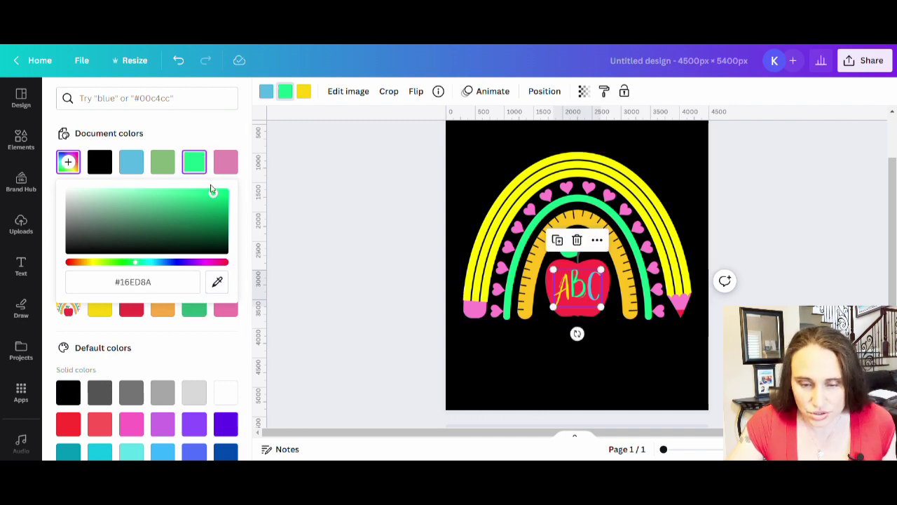
Sample the rainbow's exact yellow (#FFF900) for the ABC's yellow letters.
{"action": "left_click", "coordinate": [303, 92]}
{"action": "left_click", "coordinate": [69, 165]}
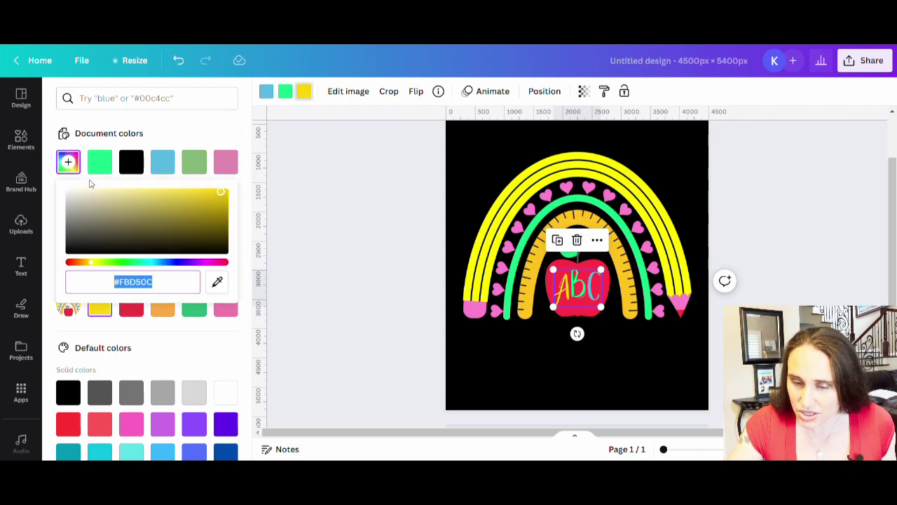
{"action": "left_click", "coordinate": [217, 281]}
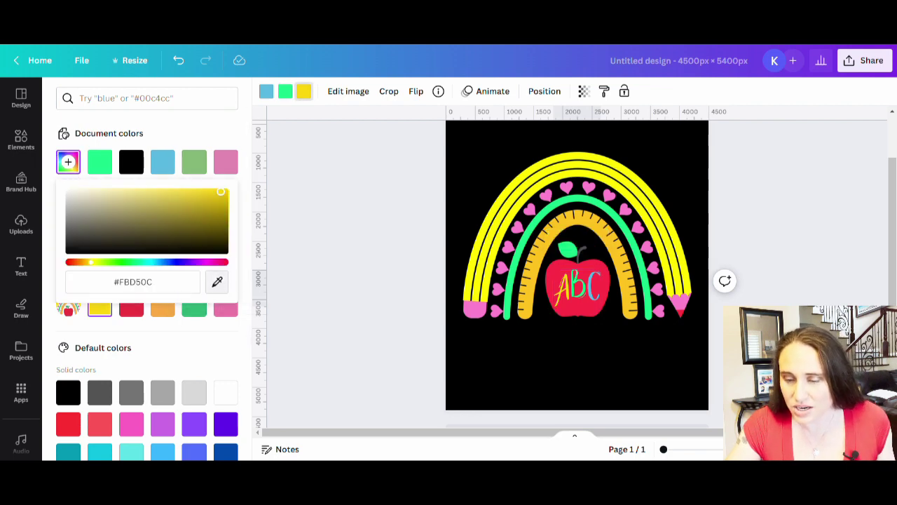
{"action": "left_click", "coordinate": [471, 287]}
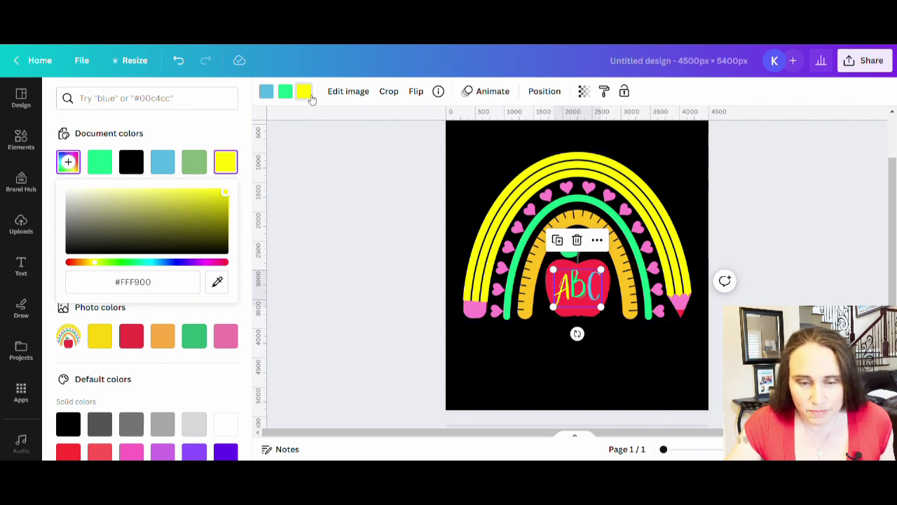
Change the ABC's blue letters to a brighter sky blue, #25BFFF.
{"action": "left_click", "coordinate": [266, 92]}
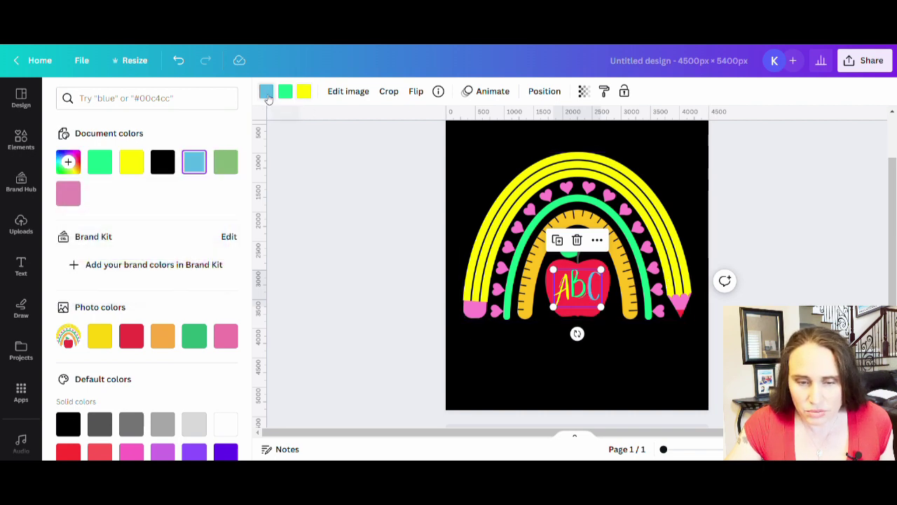
{"action": "left_click", "coordinate": [68, 162]}
{"action": "left_click", "coordinate": [173, 193]}
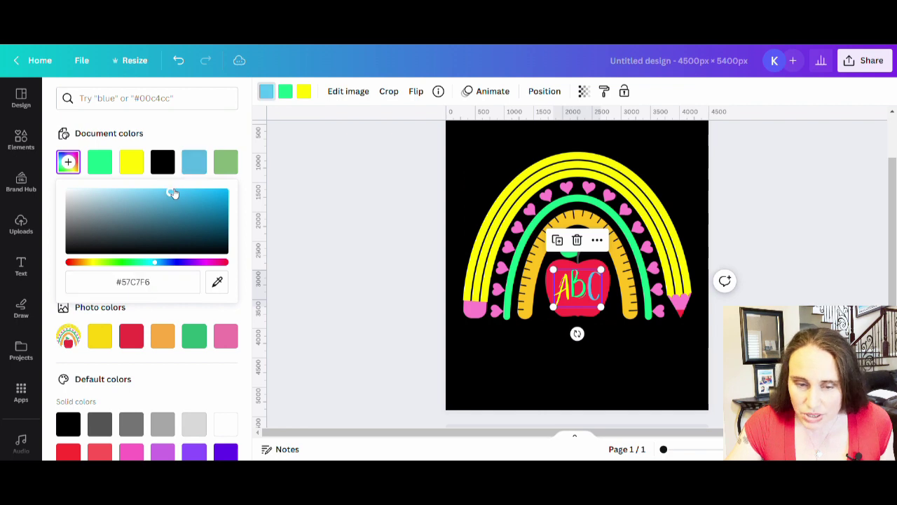
{"action": "left_click_drag", "start_coordinate": [174, 193], "coordinate": [205, 192]}
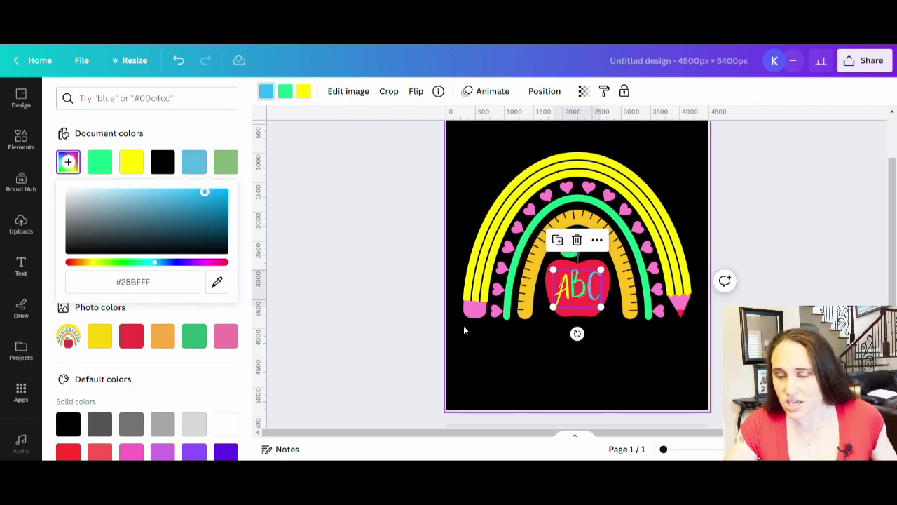
{"action": "left_click", "coordinate": [493, 361]}
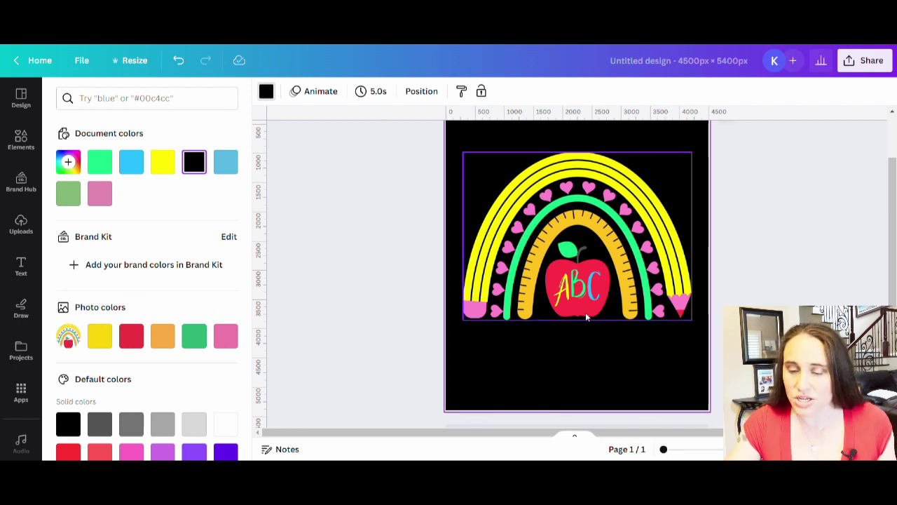
{"action": "left_click", "coordinate": [579, 294]}
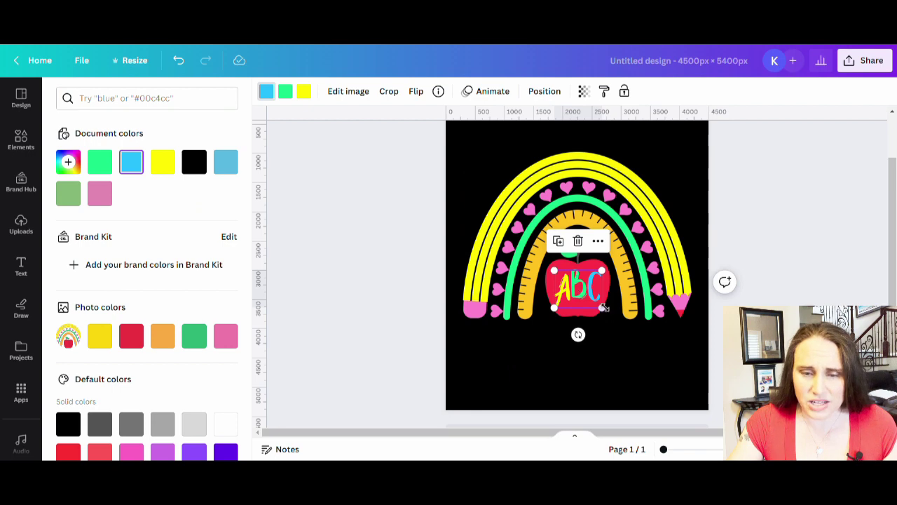
{"action": "left_click", "coordinate": [267, 91]}
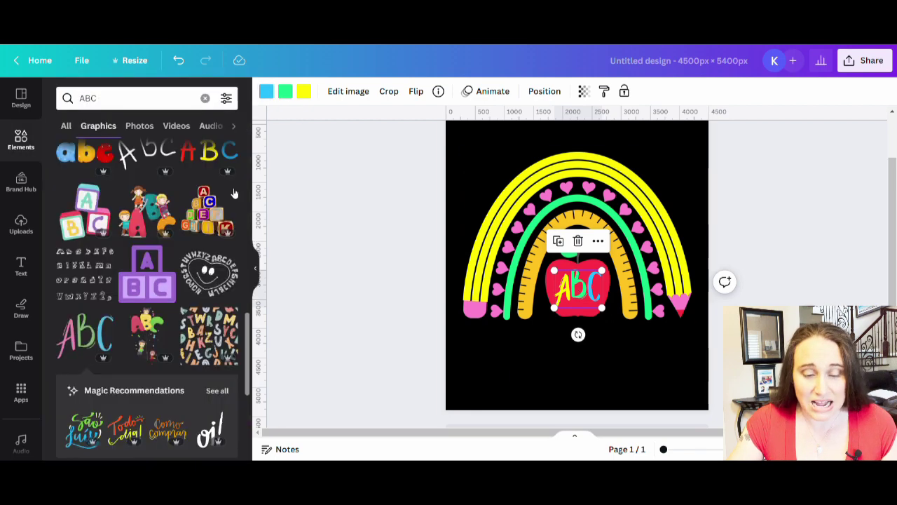
{"action": "left_click", "coordinate": [267, 91]}
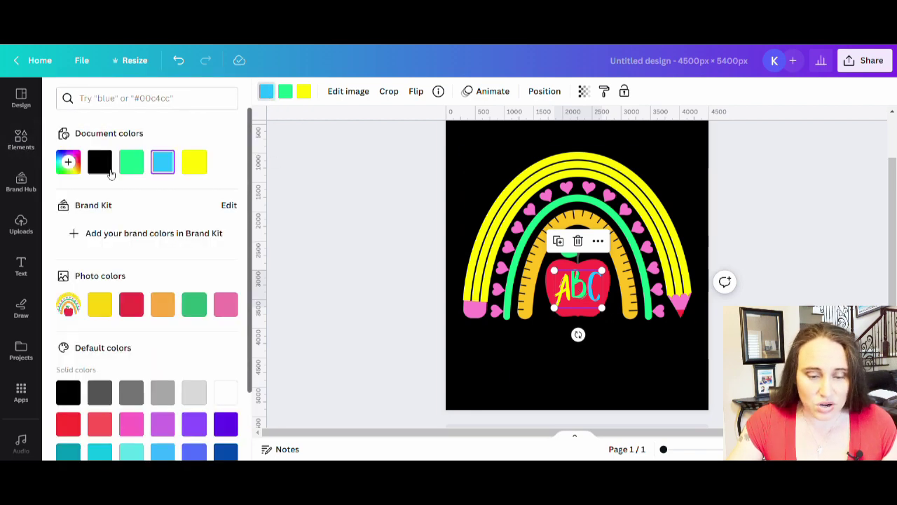
{"action": "left_click", "coordinate": [68, 392]}
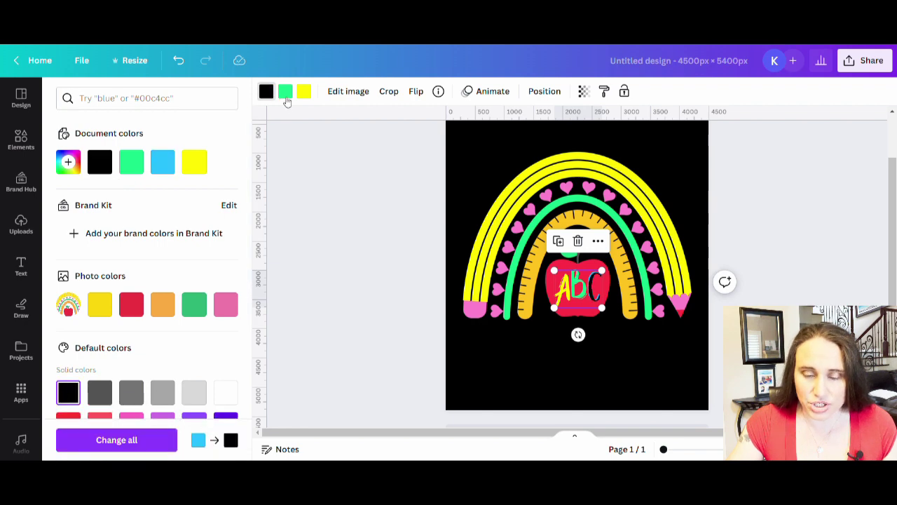
{"action": "left_click", "coordinate": [285, 92]}
{"action": "left_click", "coordinate": [68, 392]}
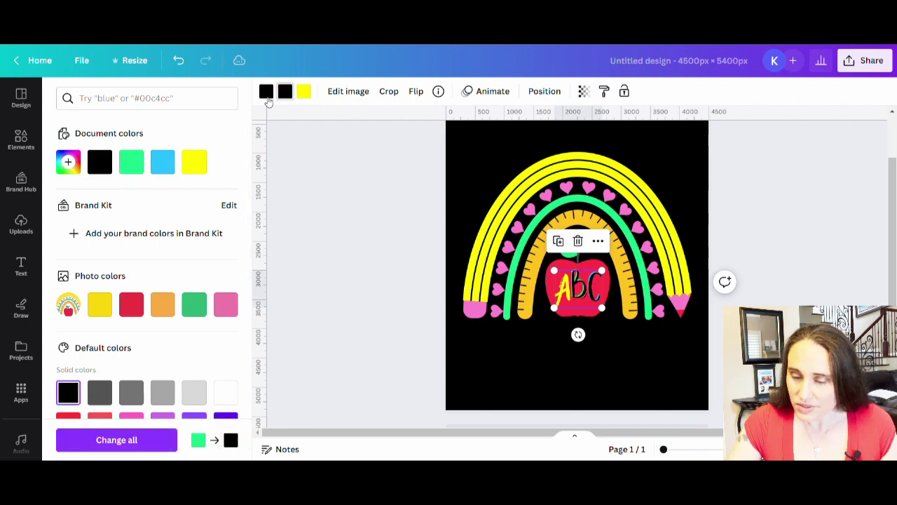
{"action": "left_click", "coordinate": [304, 91]}
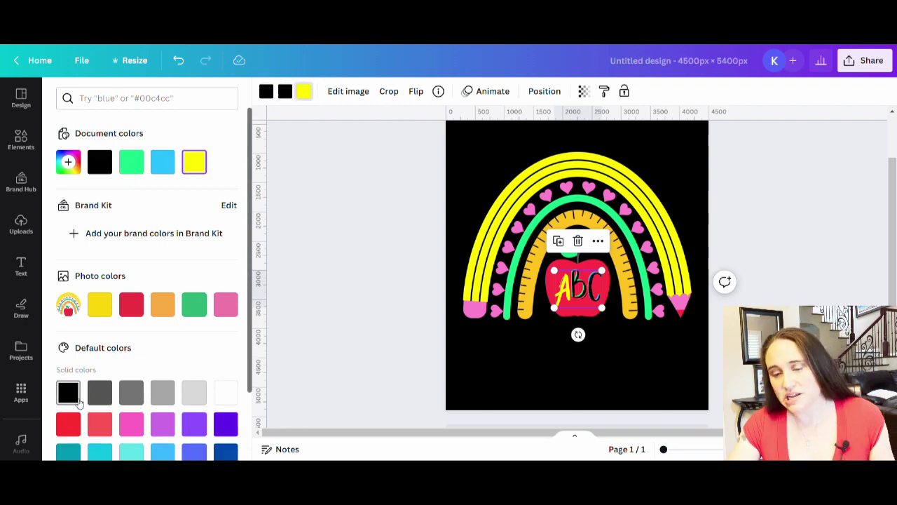
{"action": "left_click", "coordinate": [68, 392]}
{"action": "key", "text": "Escape"}
{"action": "left_click", "coordinate": [603, 352]}
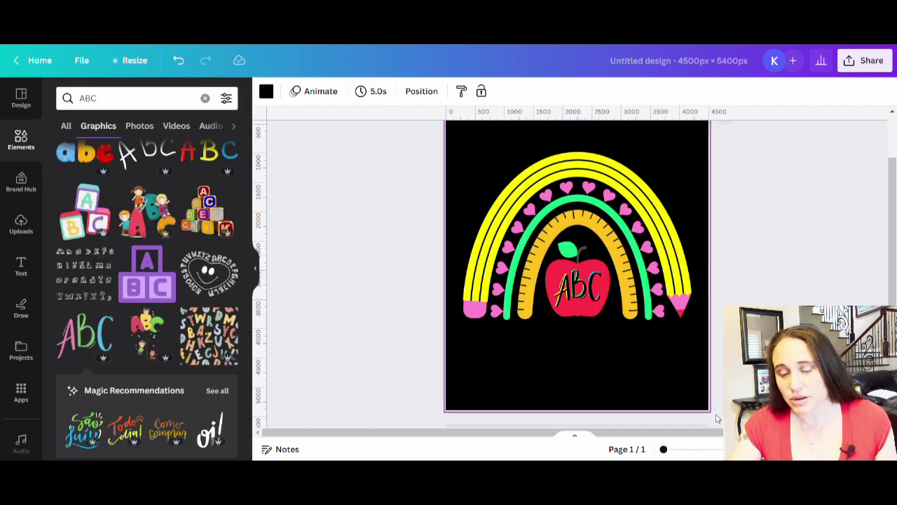
{"action": "left_click", "coordinate": [571, 300]}
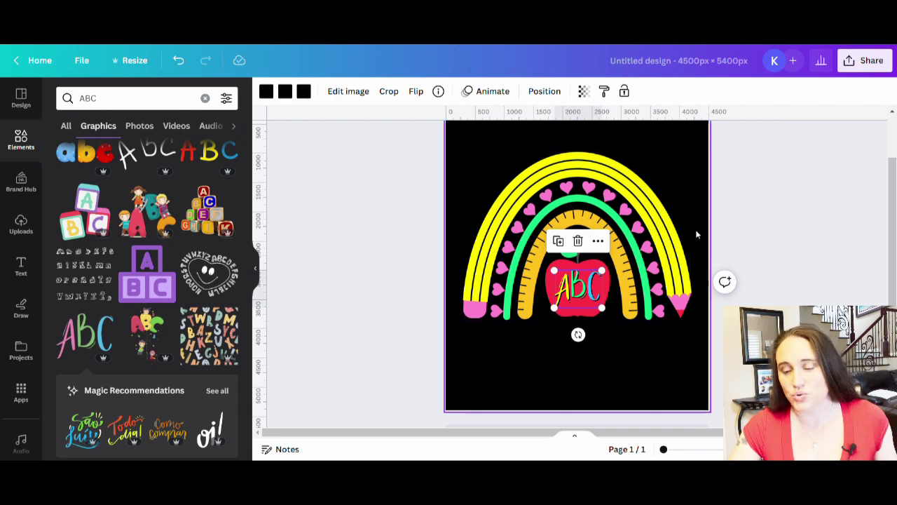
{"action": "left_click", "coordinate": [766, 216]}
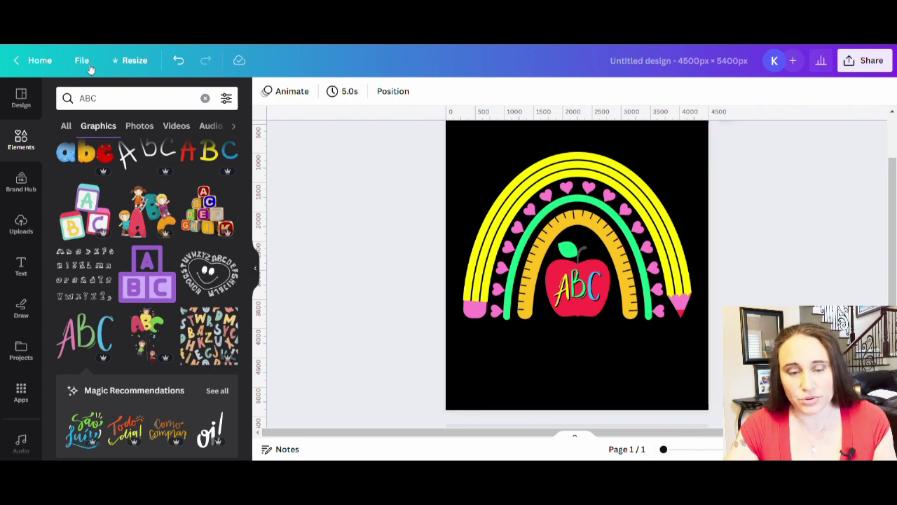
Search for 'pencil' graphics, rotate the pencil 178° and crop it to its eraser.
{"action": "left_click", "coordinate": [120, 98]}
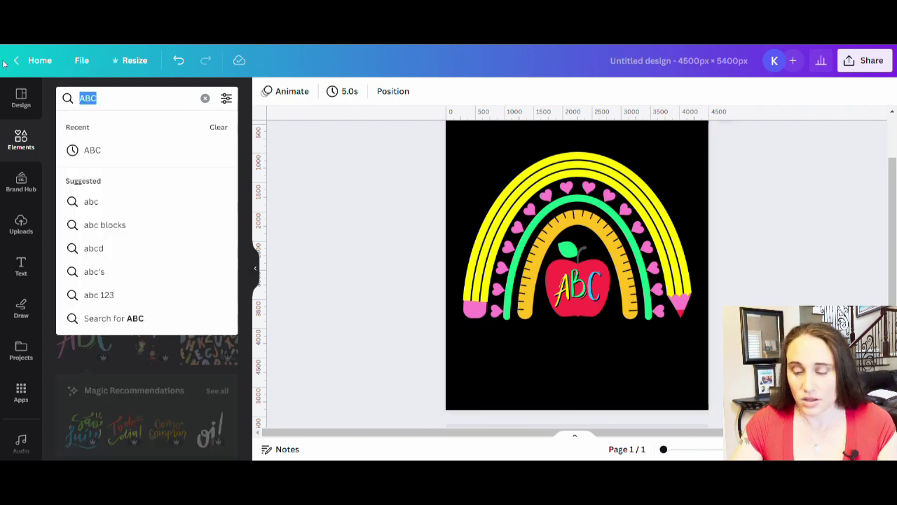
{"action": "type", "text": "pencil"}
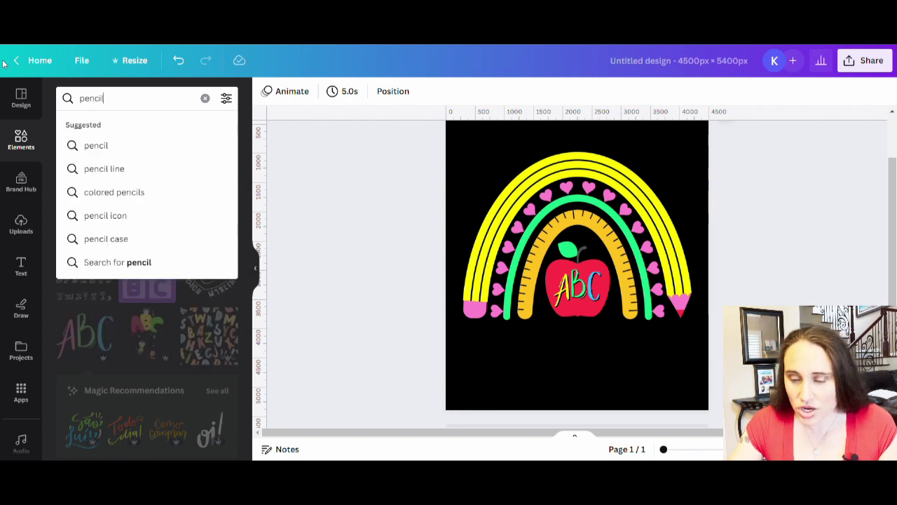
{"action": "key", "text": "Return"}
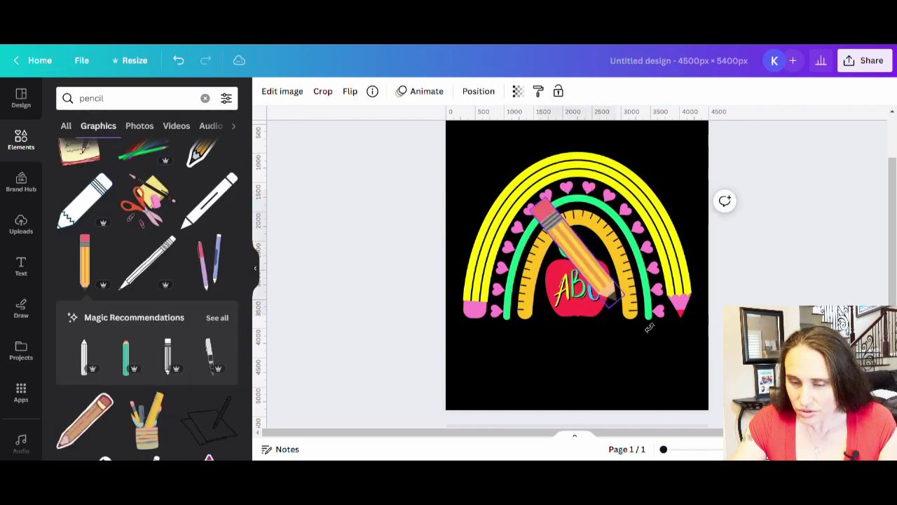
{"action": "mouse_move", "coordinate": [611, 150]}
{"action": "left_mouse_down"}
{"action": "mouse_move", "coordinate": [531, 151]}
{"action": "mouse_move", "coordinate": [571, 158]}
{"action": "mouse_move", "coordinate": [595, 197]}
{"action": "left_mouse_up"}
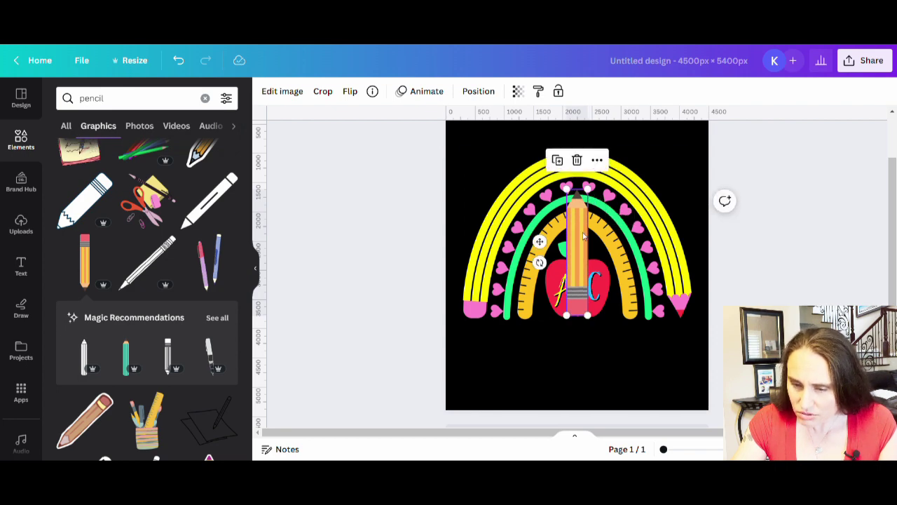
{"action": "double_click", "coordinate": [592, 196]}
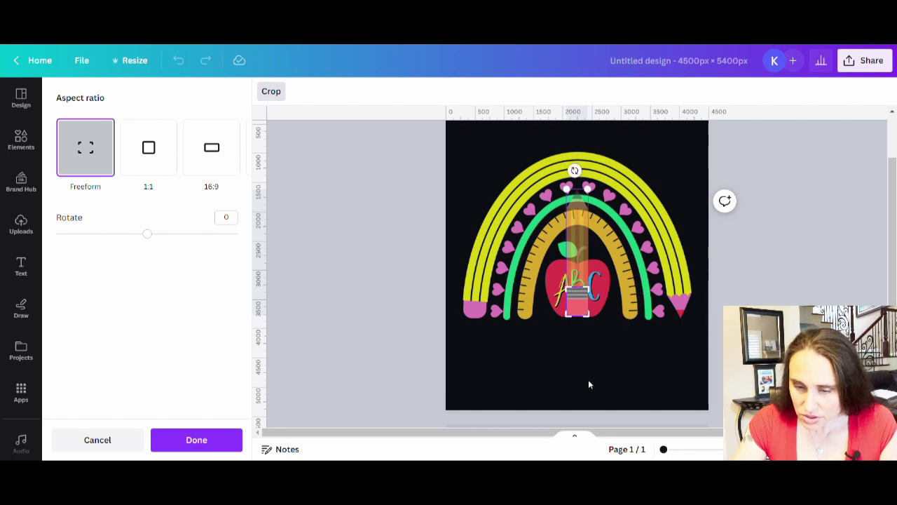
{"action": "key", "text": "Return"}
Resize and position the pink eraser piece on the rainbow's left end.
{"action": "mouse_move", "coordinate": [574, 301]}
{"action": "left_mouse_down"}
{"action": "mouse_move", "coordinate": [482, 313]}
{"action": "mouse_move", "coordinate": [492, 292]}
{"action": "mouse_move", "coordinate": [503, 294]}
{"action": "left_mouse_up"}
{"action": "left_click", "coordinate": [523, 403]}
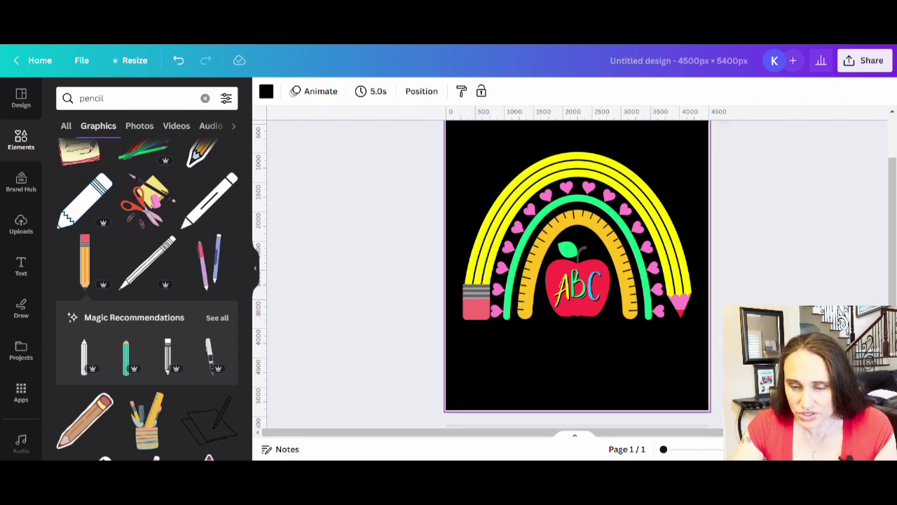
{"action": "left_click", "coordinate": [471, 314]}
{"action": "left_click", "coordinate": [473, 324]}
{"action": "left_click", "coordinate": [475, 315]}
{"action": "left_click_drag", "start_coordinate": [475, 315], "coordinate": [473, 307]}
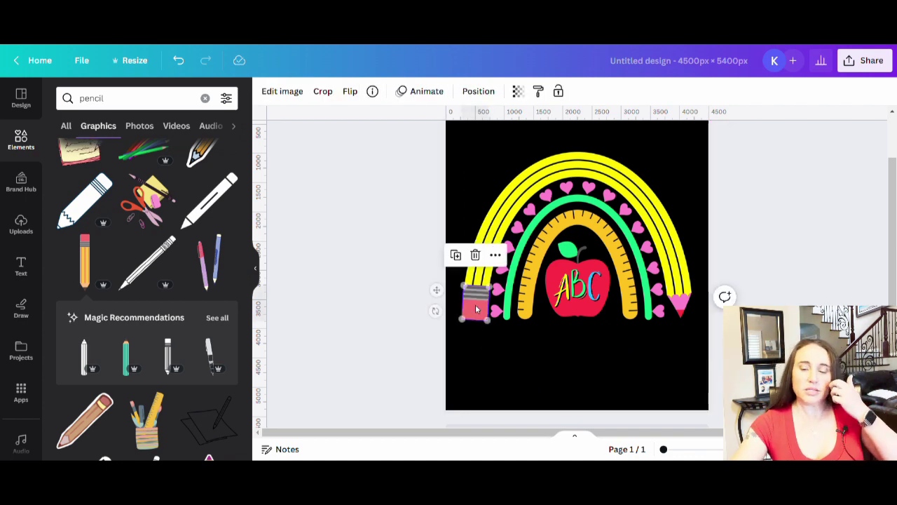
{"action": "left_click", "coordinate": [605, 389]}
{"action": "key", "text": "Escape"}
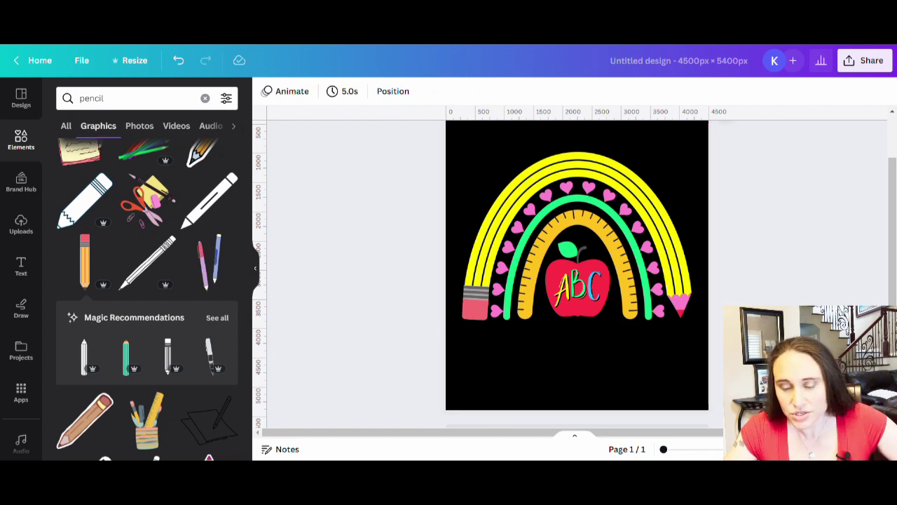
{"action": "left_click", "coordinate": [473, 309]}
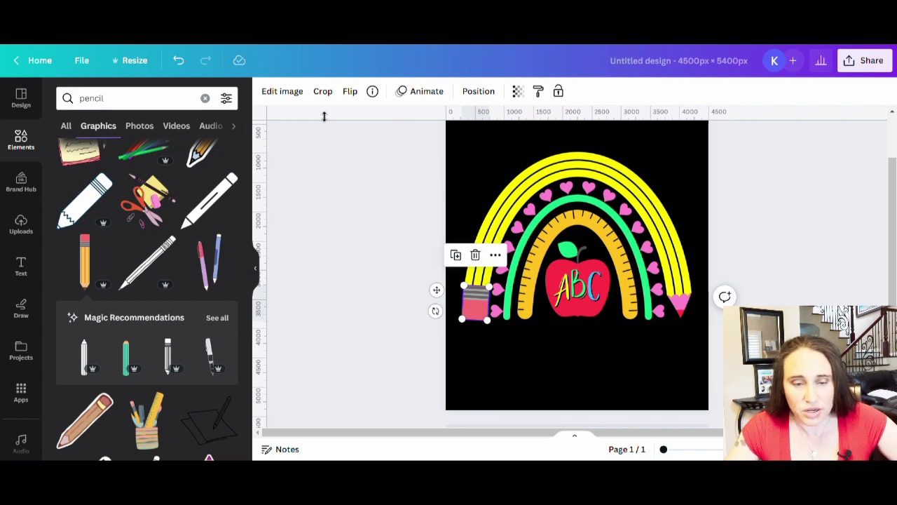
{"action": "left_click", "coordinate": [281, 91]}
{"action": "scroll", "coordinate": [150, 355], "scroll_direction": "down", "scroll_amount": 5}
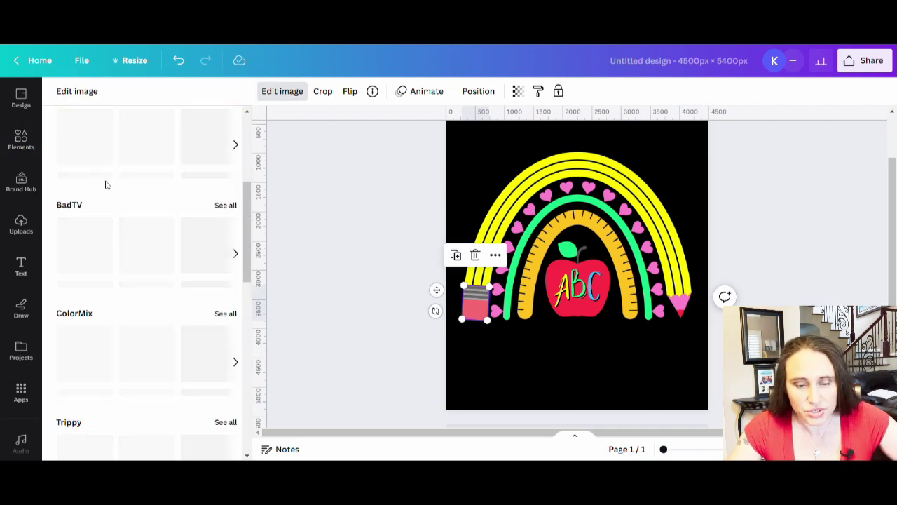
{"action": "scroll", "coordinate": [145, 325], "scroll_direction": "down", "scroll_amount": 4}
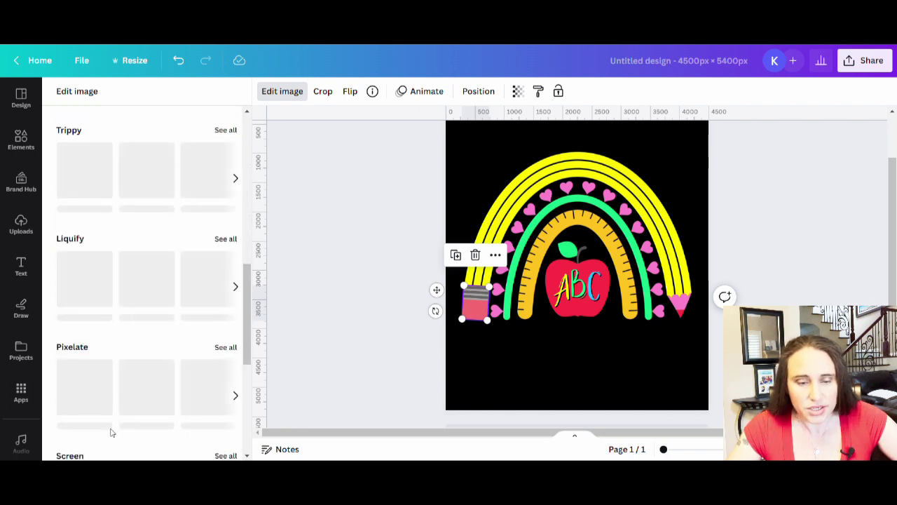
{"action": "scroll", "coordinate": [110, 377], "scroll_direction": "down", "scroll_amount": 3}
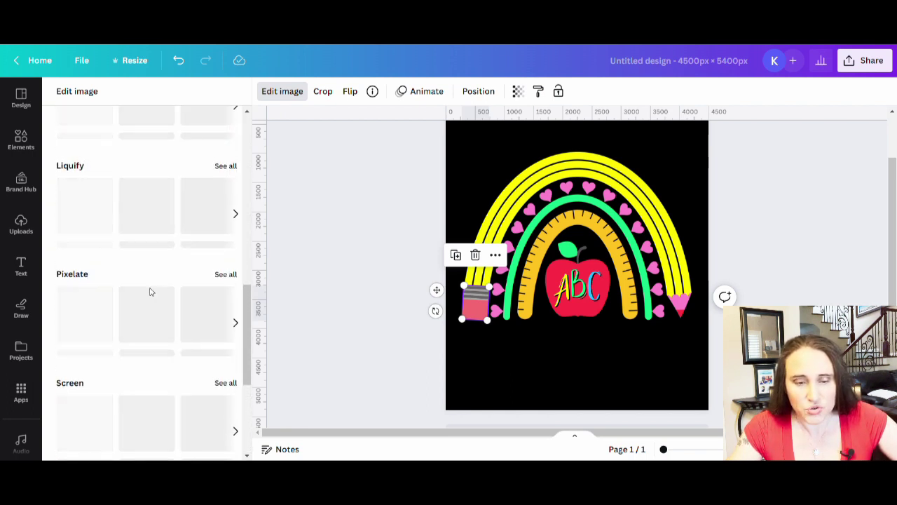
{"action": "scroll", "coordinate": [149, 292], "scroll_direction": "up", "scroll_amount": 6}
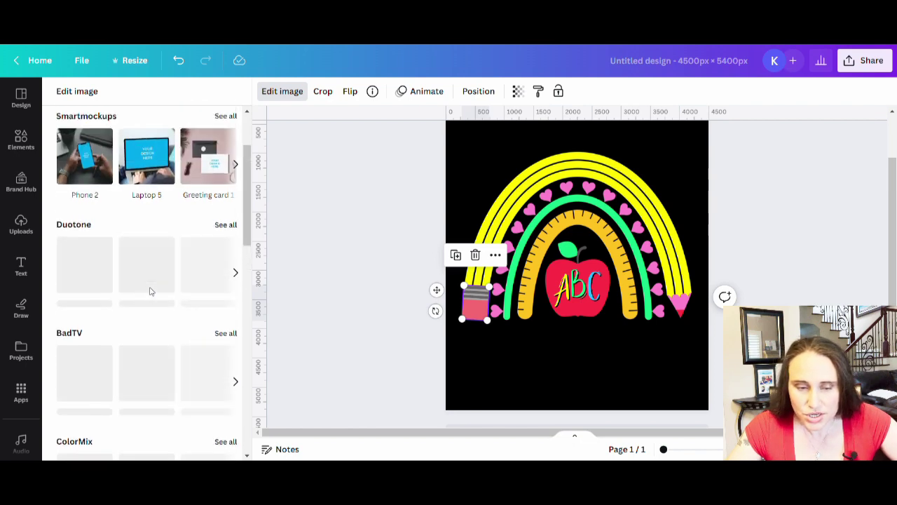
{"action": "scroll", "coordinate": [149, 291], "scroll_direction": "up", "scroll_amount": 2}
{"action": "left_click", "coordinate": [345, 380]}
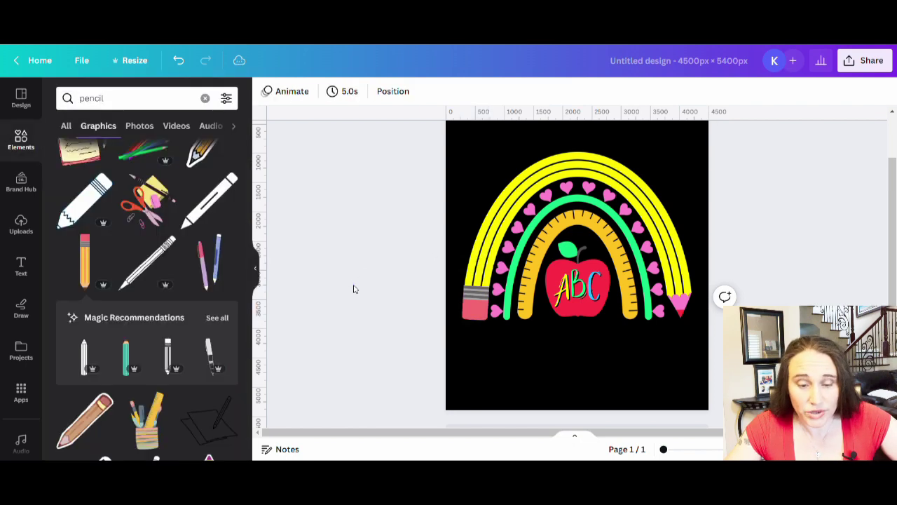
{"action": "scroll", "coordinate": [160, 294], "scroll_direction": "down", "scroll_amount": 7}
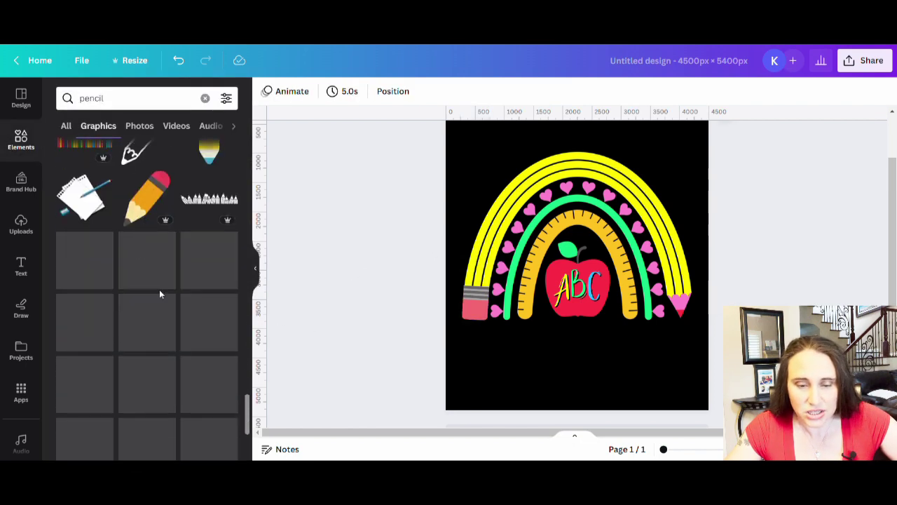
{"action": "scroll", "coordinate": [160, 294], "scroll_direction": "down", "scroll_amount": 3}
{"action": "scroll", "coordinate": [220, 258], "scroll_direction": "up", "scroll_amount": 2}
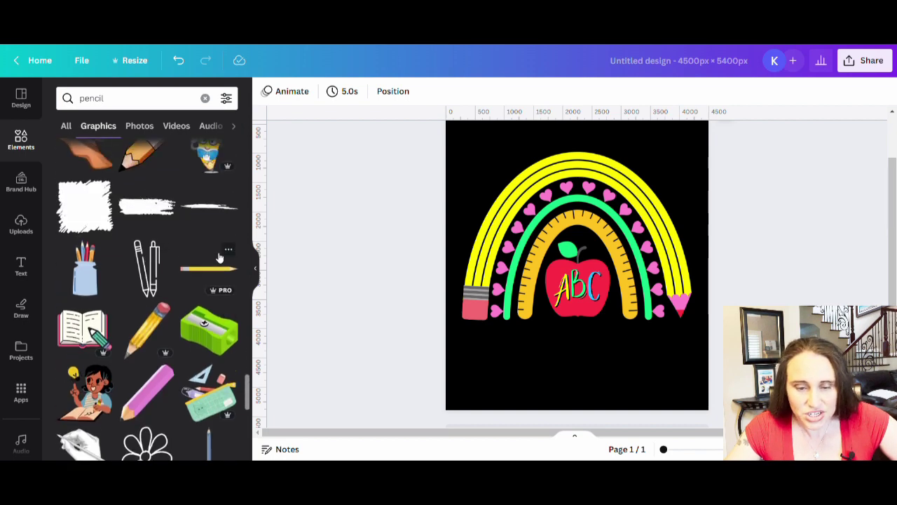
{"action": "scroll", "coordinate": [220, 258], "scroll_direction": "up", "scroll_amount": 2}
{"action": "scroll", "coordinate": [190, 314], "scroll_direction": "down", "scroll_amount": 5}
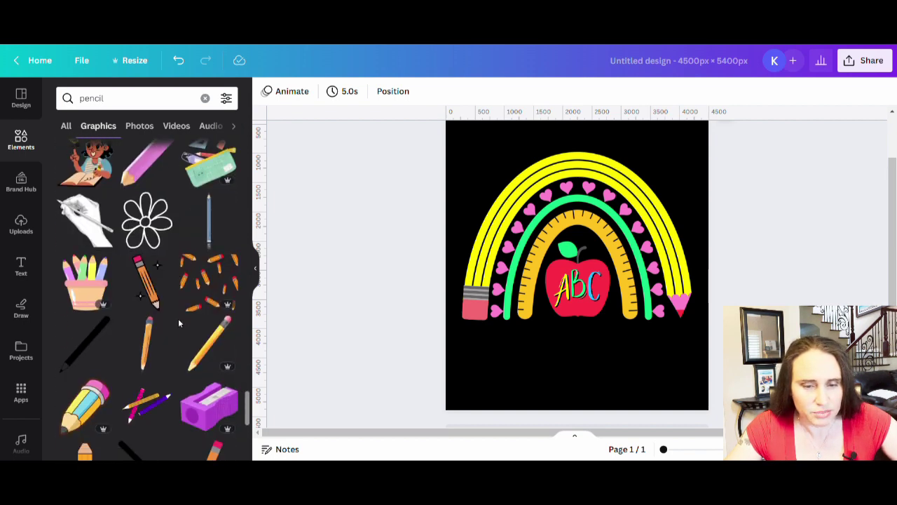
{"action": "scroll", "coordinate": [177, 323], "scroll_direction": "down", "scroll_amount": 5}
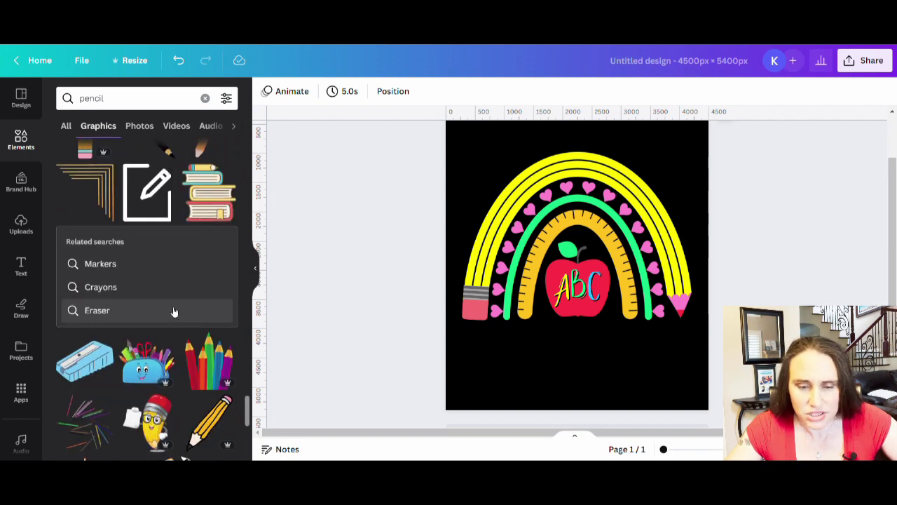
{"action": "scroll", "coordinate": [135, 303], "scroll_direction": "up", "scroll_amount": 2}
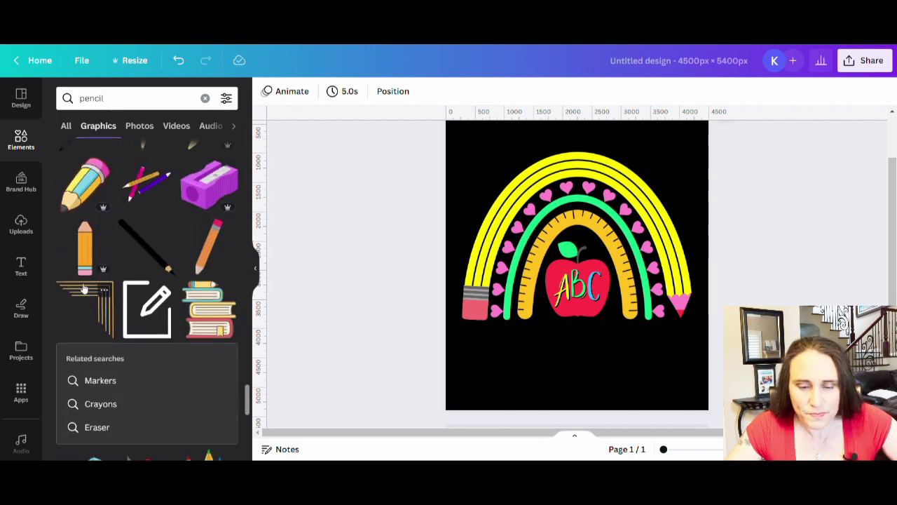
{"action": "scroll", "coordinate": [107, 299], "scroll_direction": "down", "scroll_amount": 7}
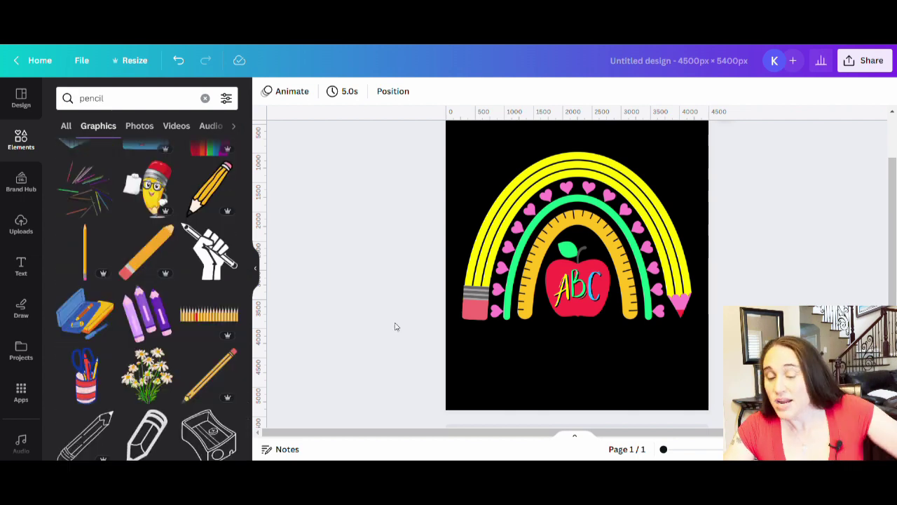
{"action": "scroll", "coordinate": [214, 310], "scroll_direction": "down", "scroll_amount": 2}
{"action": "scroll", "coordinate": [381, 381], "scroll_direction": "up", "scroll_amount": 1}
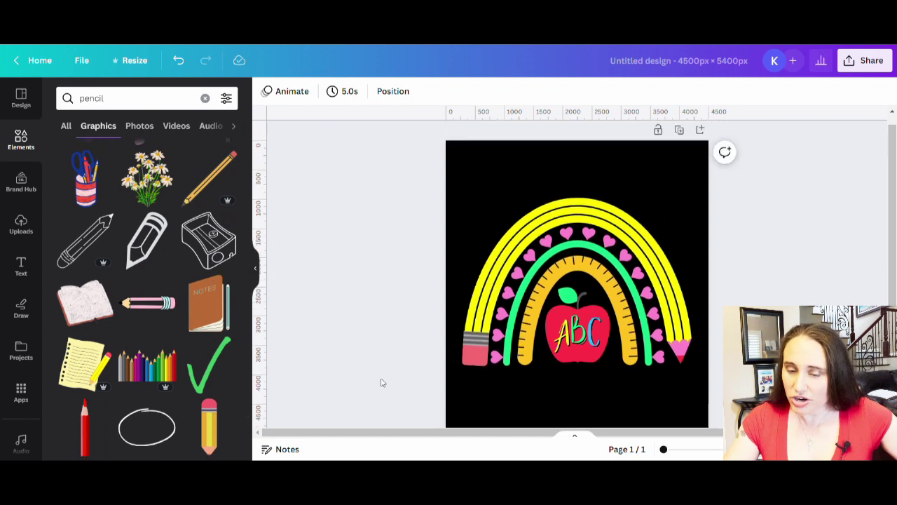
{"action": "scroll", "coordinate": [459, 295], "scroll_direction": "down", "scroll_amount": 2}
{"action": "left_click", "coordinate": [620, 323]}
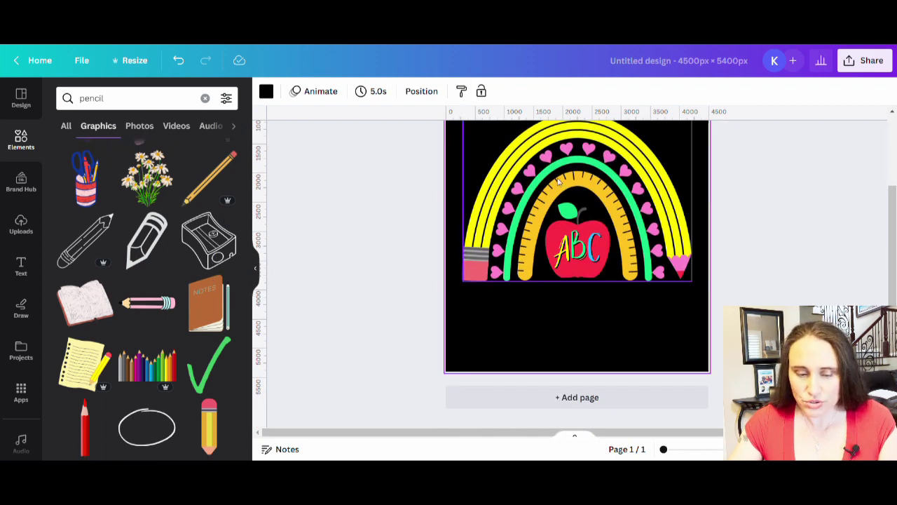
{"action": "scroll", "coordinate": [652, 138], "scroll_direction": "up", "scroll_amount": 1}
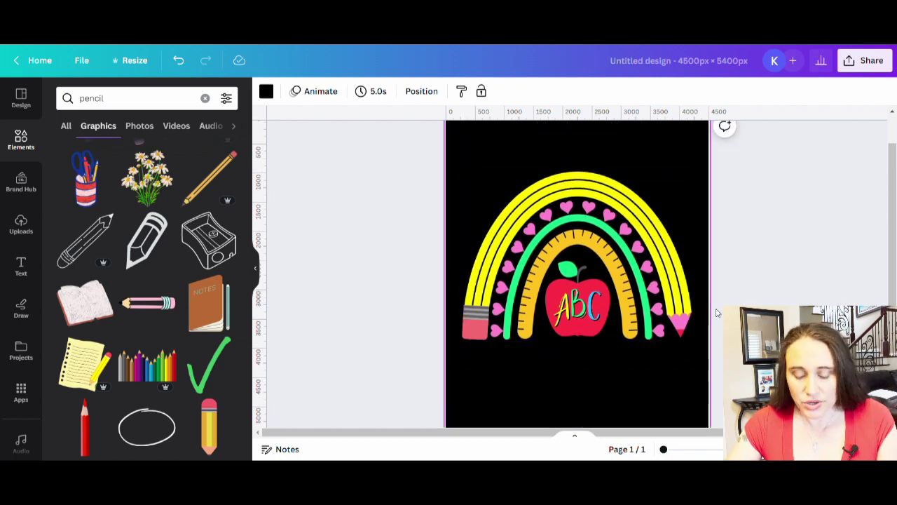
Search Elements for 'kindergarten' and add the multicoloured kindergarten word graphic.
{"action": "left_click", "coordinate": [116, 102]}
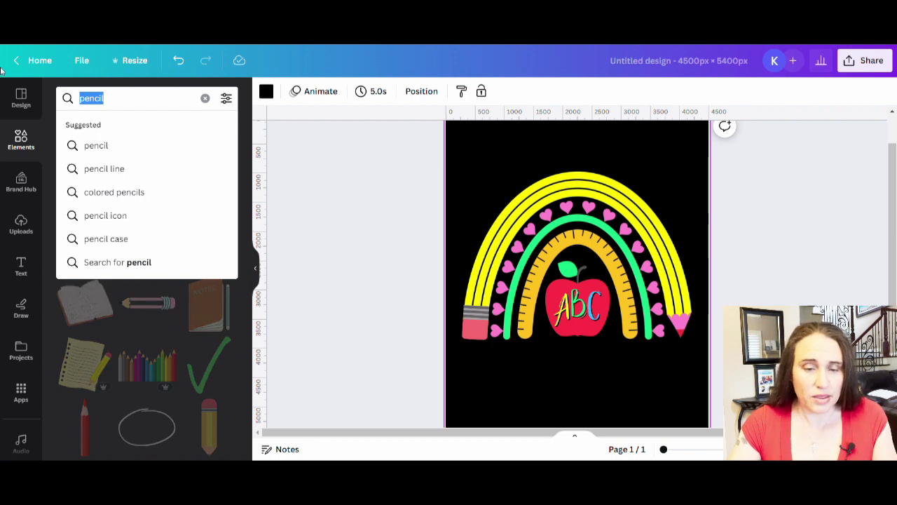
{"action": "type", "text": "kindergarten"}
{"action": "key", "text": "Return"}
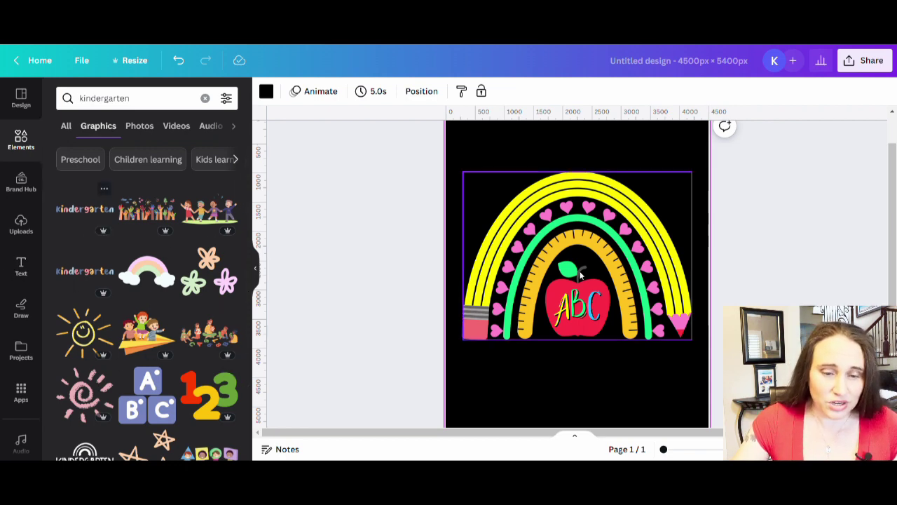
{"action": "scroll", "coordinate": [827, 248], "scroll_direction": "down", "scroll_amount": 2}
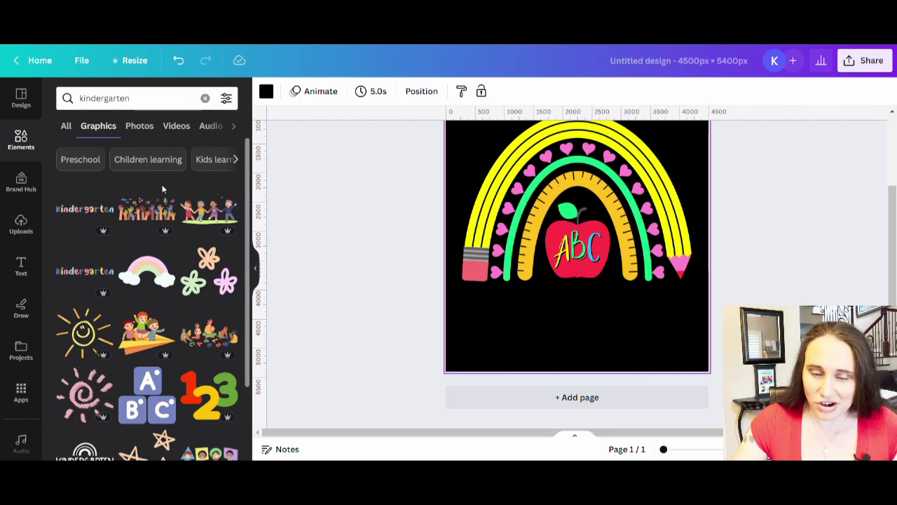
{"action": "left_click", "coordinate": [71, 218]}
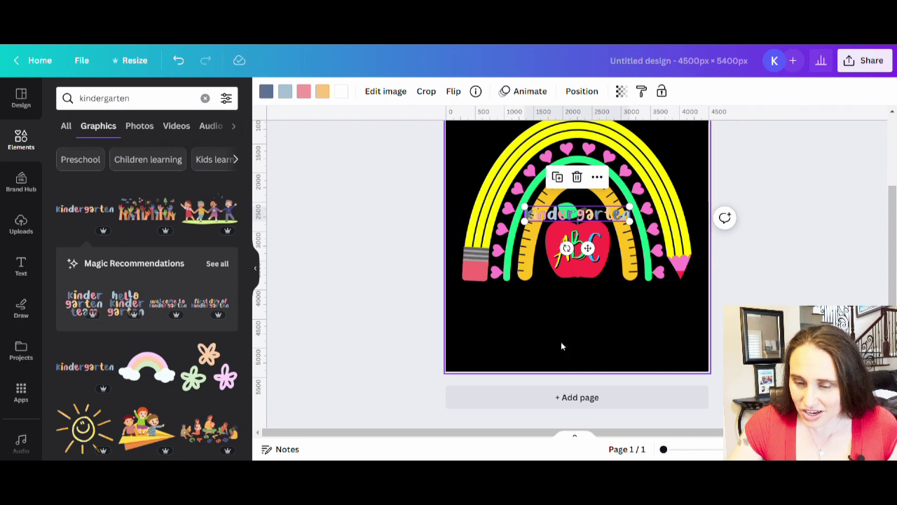
{"action": "key", "text": "Escape"}
Move the kindergarten graphic below the rainbow and size it to nearly full page width.
{"action": "left_click_drag", "start_coordinate": [574, 218], "coordinate": [512, 304]}
{"action": "left_click_drag", "start_coordinate": [571, 316], "coordinate": [708, 389]}
{"action": "left_click_drag", "start_coordinate": [640, 319], "coordinate": [640, 317]}
{"action": "left_click_drag", "start_coordinate": [712, 285], "coordinate": [701, 283]}
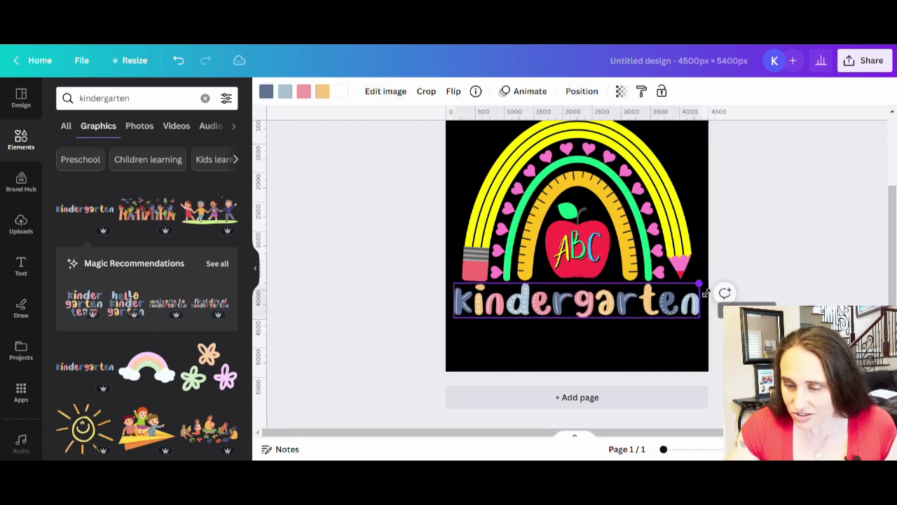
{"action": "left_click", "coordinate": [566, 315]}
Nudge the graphic down and recolour its orange letters with pink sampled from a rainbow heart.
{"action": "left_click", "coordinate": [581, 312]}
{"action": "left_click_drag", "start_coordinate": [581, 312], "coordinate": [576, 314]}
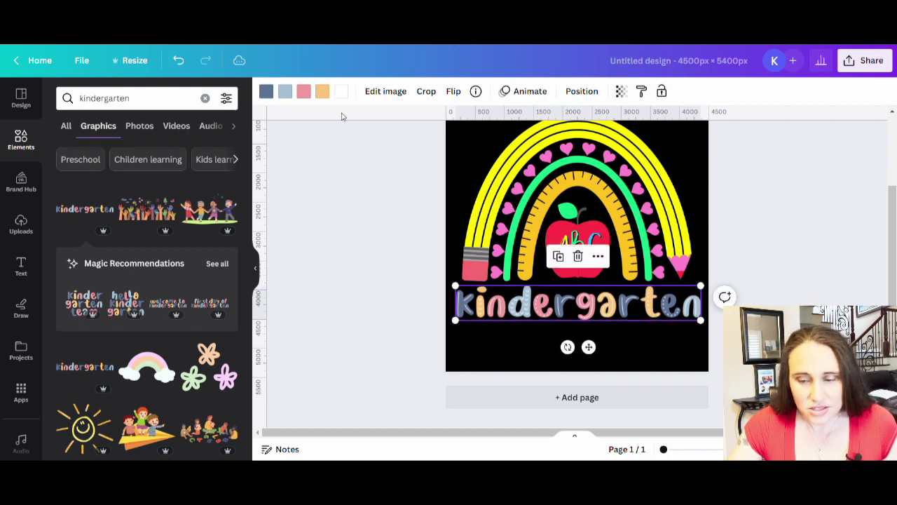
{"action": "left_click", "coordinate": [322, 92]}
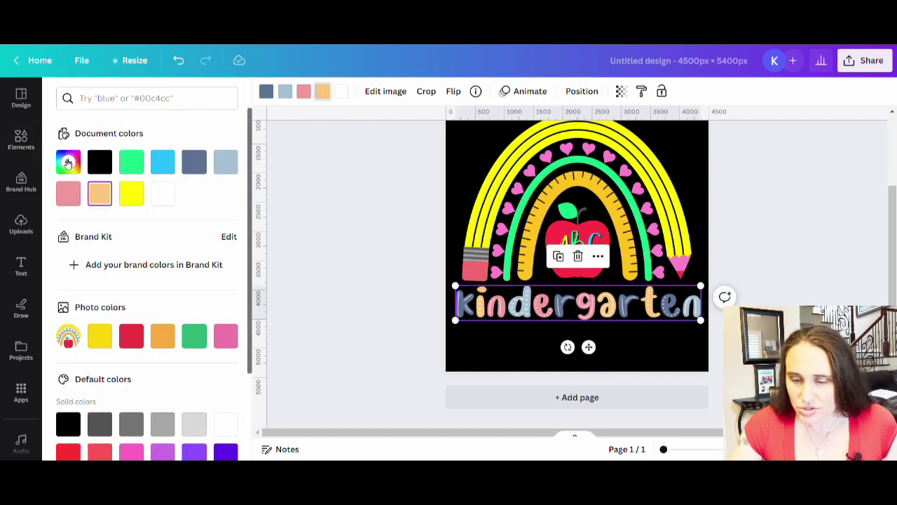
{"action": "left_click", "coordinate": [133, 196]}
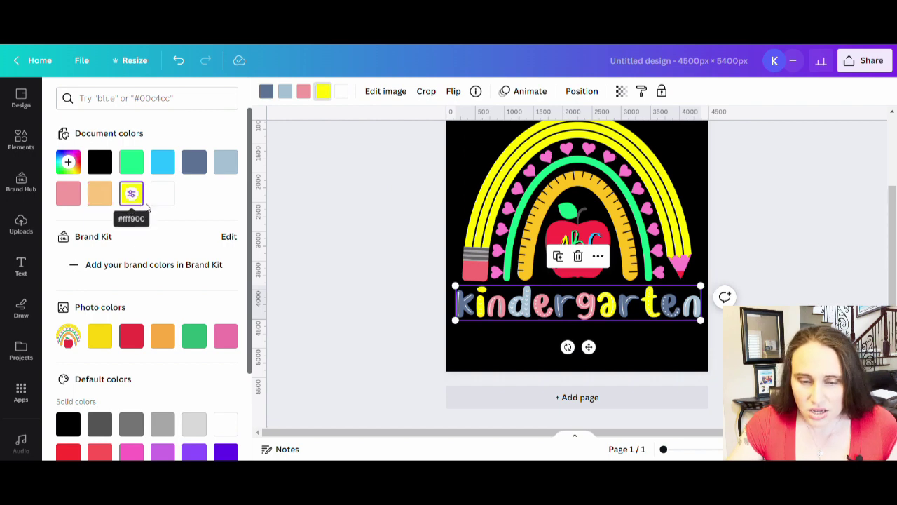
{"action": "left_click", "coordinate": [70, 196]}
{"action": "left_click", "coordinate": [73, 163]}
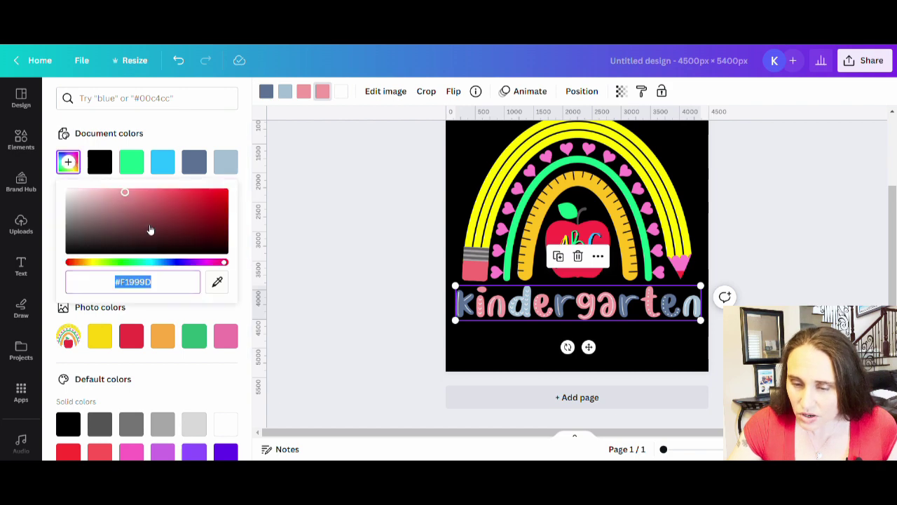
{"action": "left_click", "coordinate": [218, 283]}
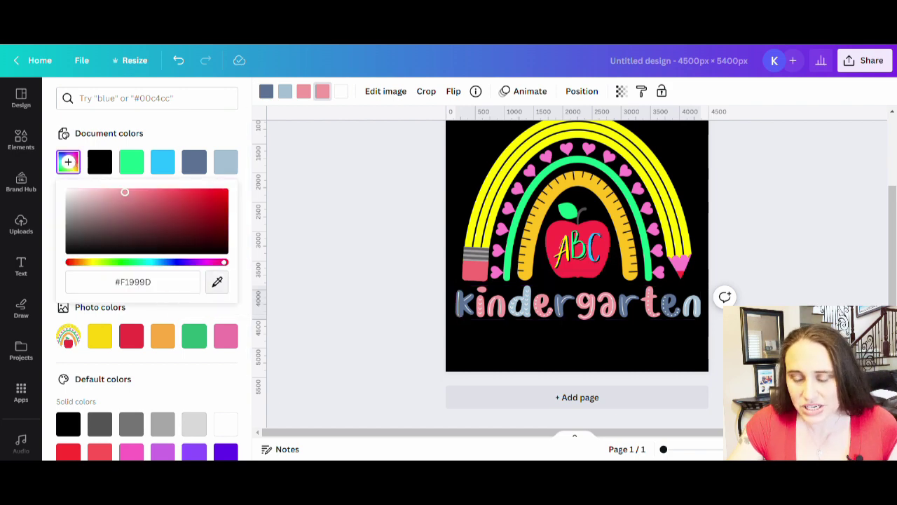
{"action": "left_click", "coordinate": [498, 256]}
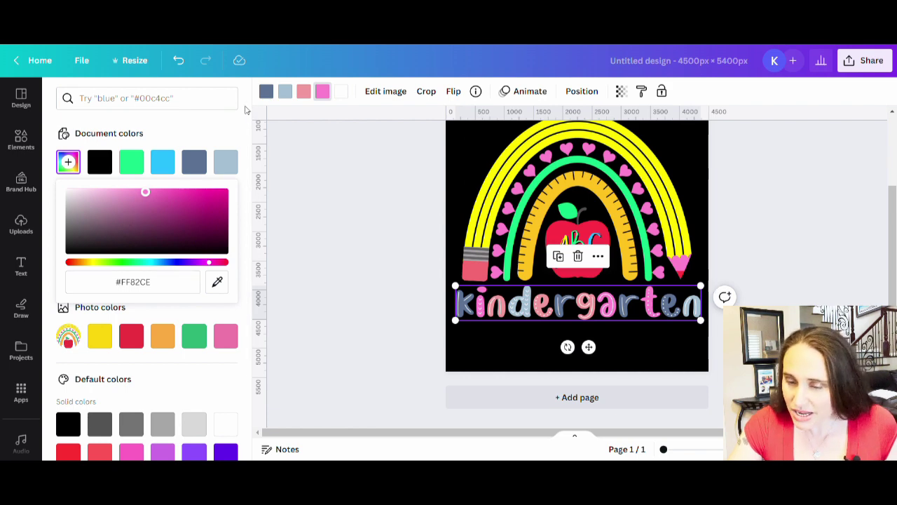
Recolour the light blue letters cyan, the pink letters green and the slate letters red.
{"action": "left_click", "coordinate": [289, 95]}
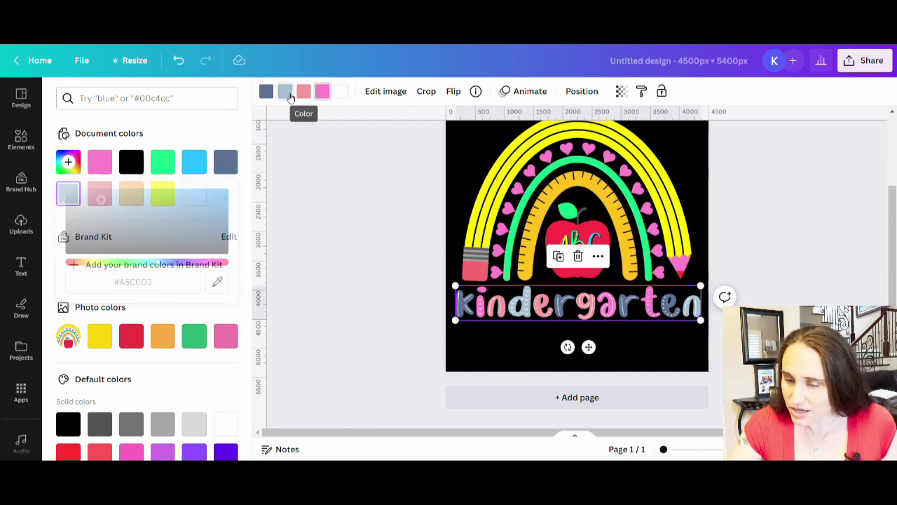
{"action": "left_click", "coordinate": [195, 164]}
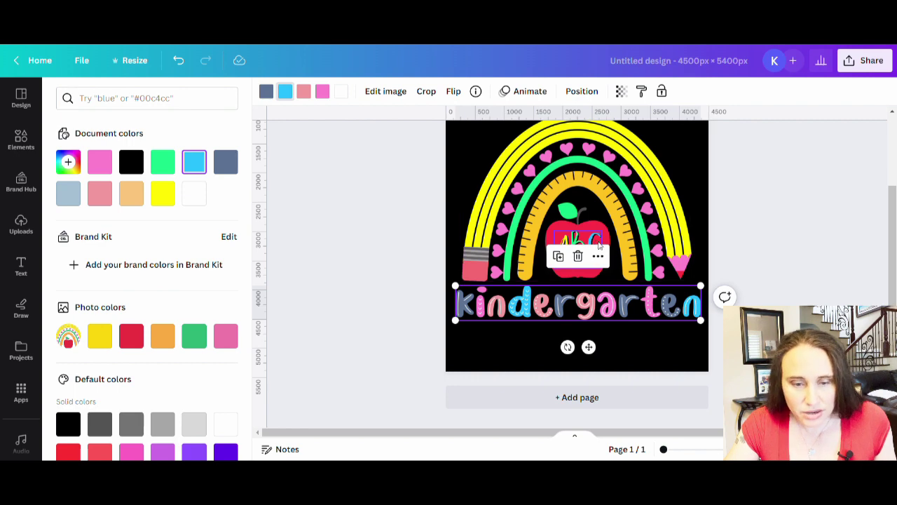
{"action": "left_click", "coordinate": [306, 97]}
{"action": "left_click", "coordinate": [164, 162]}
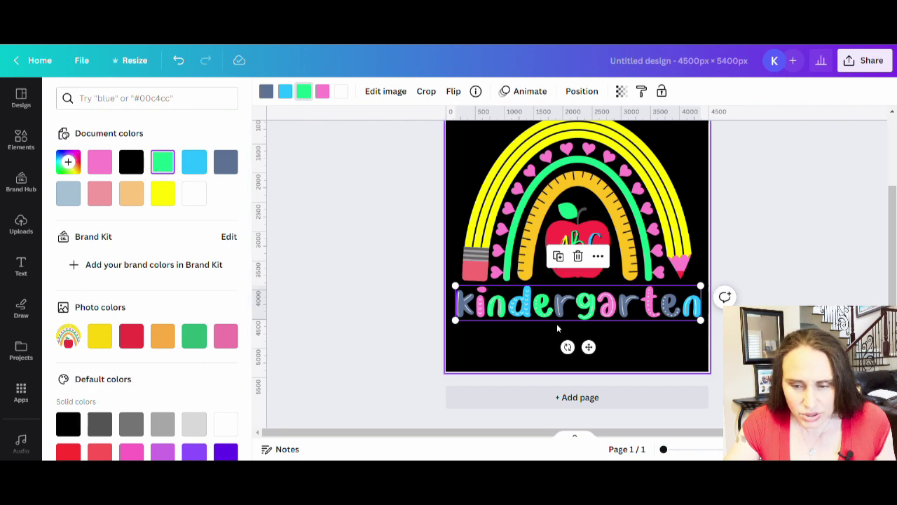
{"action": "left_click", "coordinate": [273, 93]}
{"action": "left_click", "coordinate": [132, 339]}
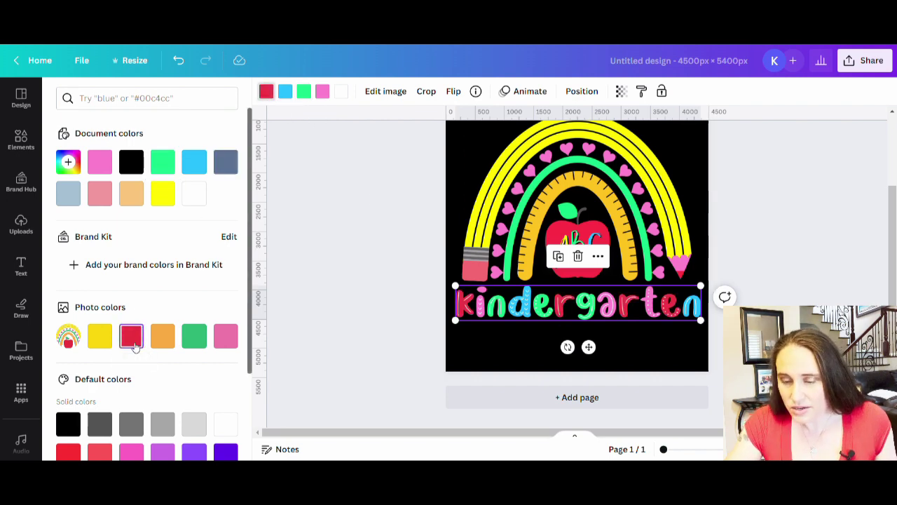
{"action": "left_click", "coordinate": [639, 362]}
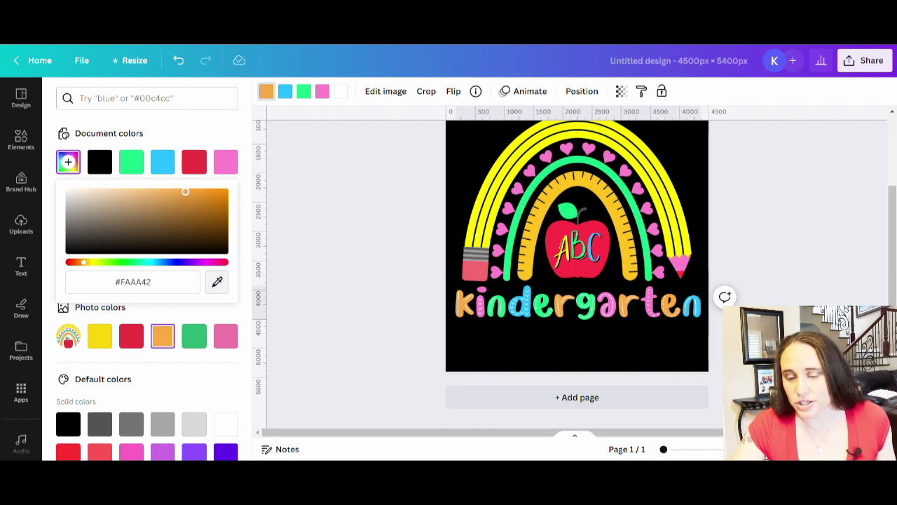
{"action": "left_click", "coordinate": [507, 354]}
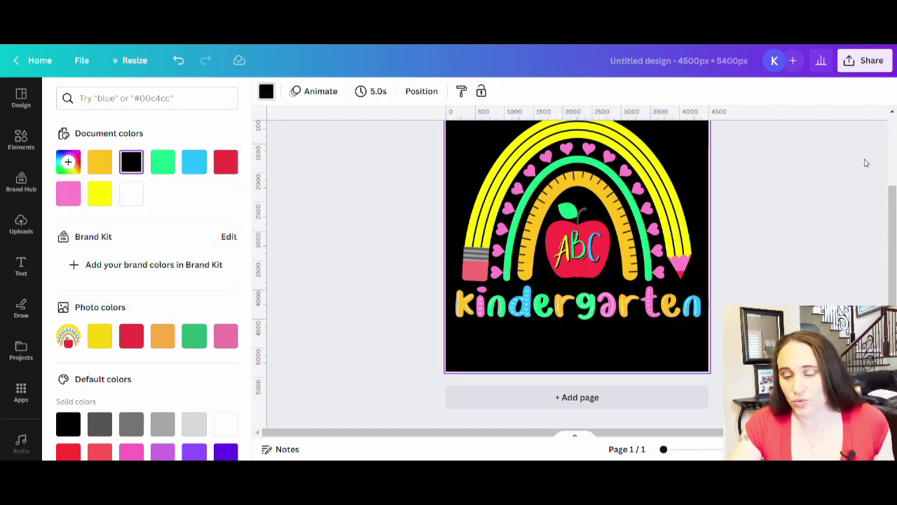
Close the colour panel and return to the kindergarten graphics search results.
{"action": "scroll", "coordinate": [872, 172], "scroll_direction": "up", "scroll_amount": 2}
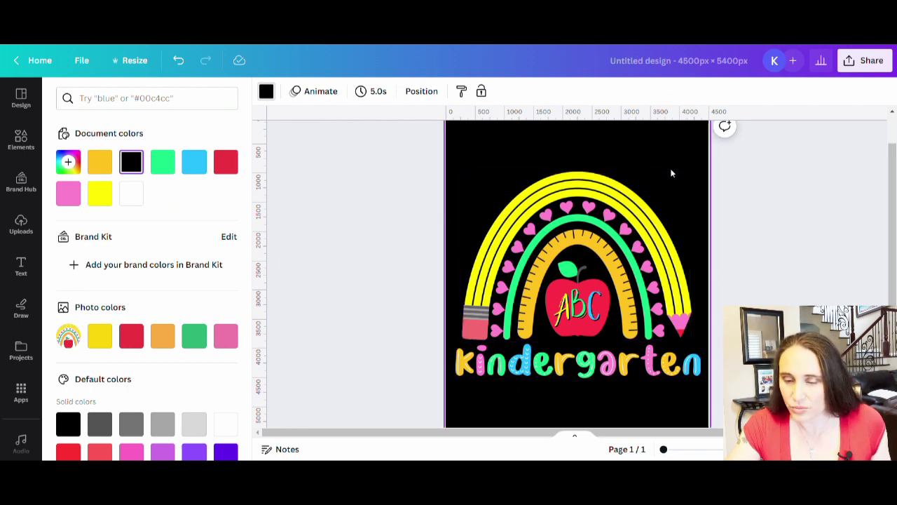
{"action": "scroll", "coordinate": [680, 354], "scroll_direction": "down", "scroll_amount": 3}
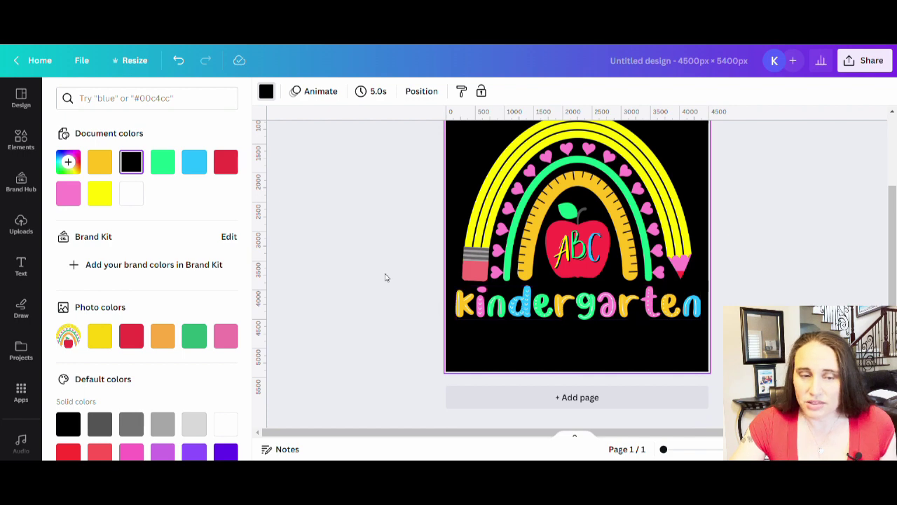
{"action": "left_click", "coordinate": [360, 300]}
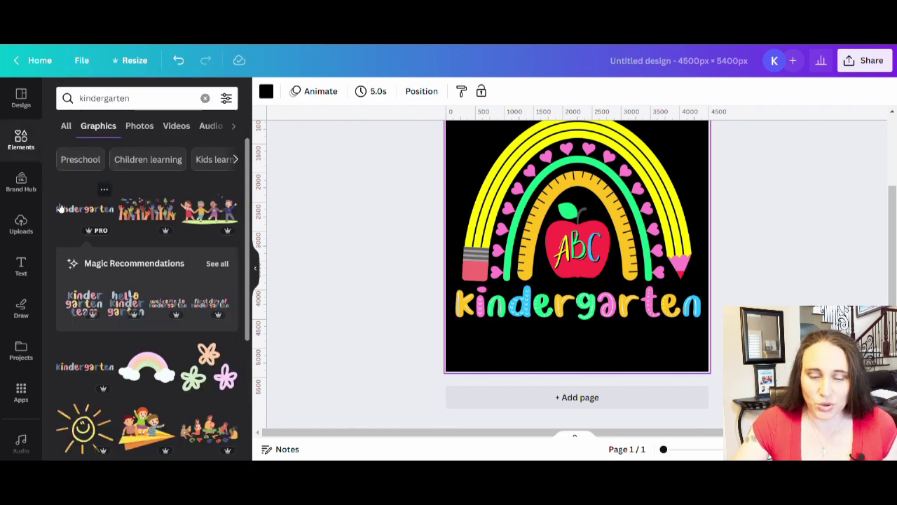
{"action": "scroll", "coordinate": [109, 222], "scroll_direction": "down", "scroll_amount": 5}
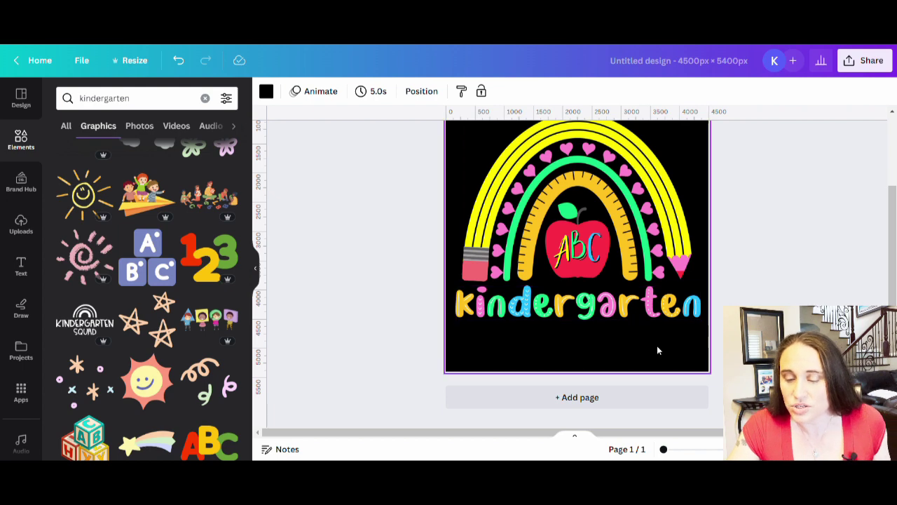
Move the kindergarten lettering onto a new page 2 and download only that page as a transparent PNG.
{"action": "left_click", "coordinate": [646, 402]}
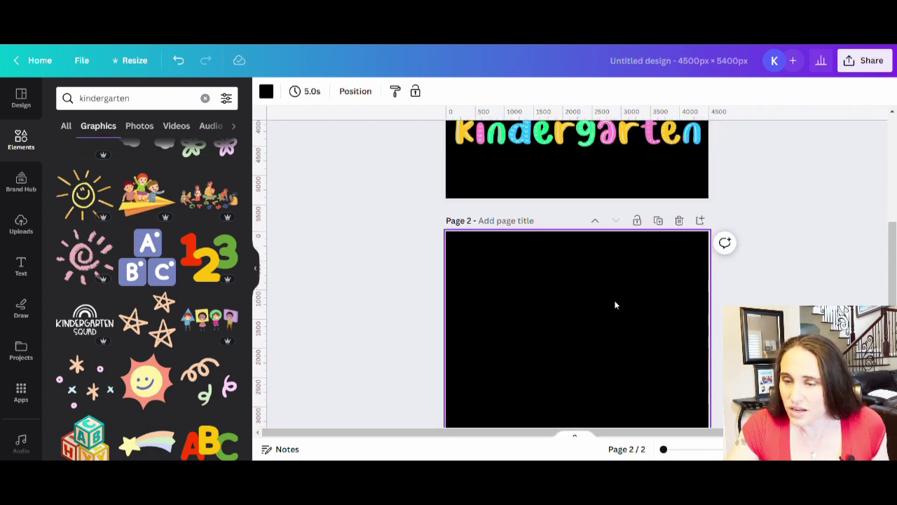
{"action": "left_click_drag", "start_coordinate": [627, 140], "coordinate": [629, 305]}
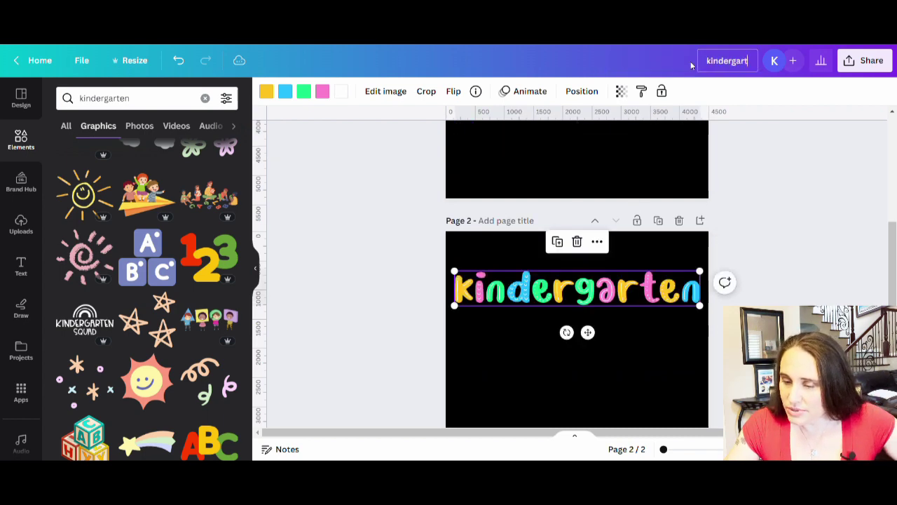
{"action": "left_click", "coordinate": [864, 61]}
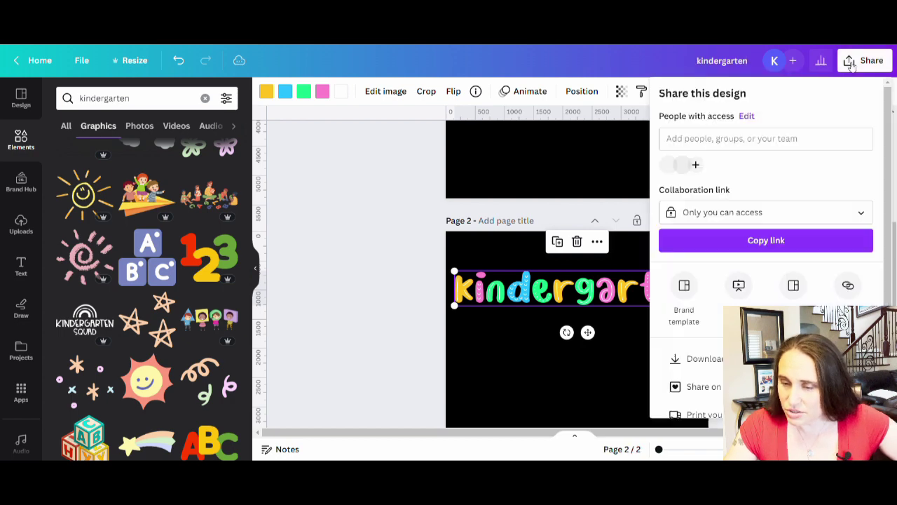
{"action": "left_click", "coordinate": [703, 359]}
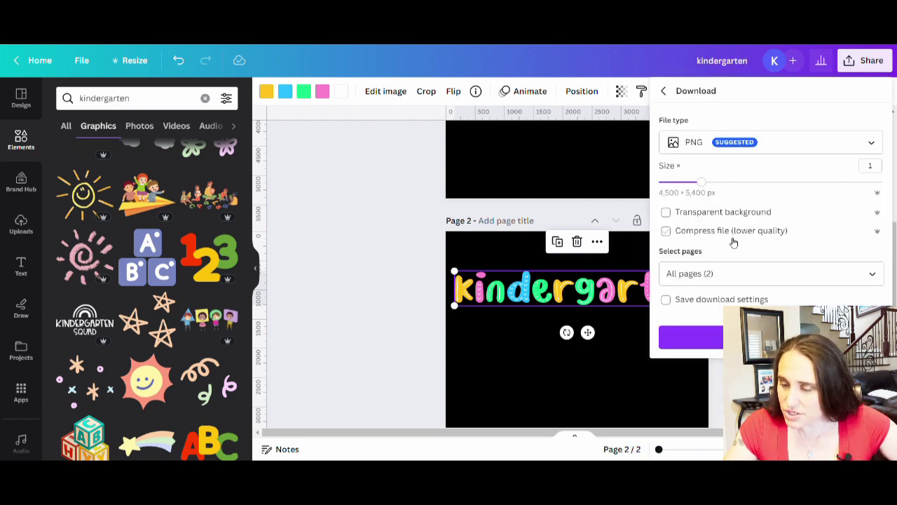
{"action": "left_click", "coordinate": [743, 213]}
{"action": "left_click", "coordinate": [823, 274]}
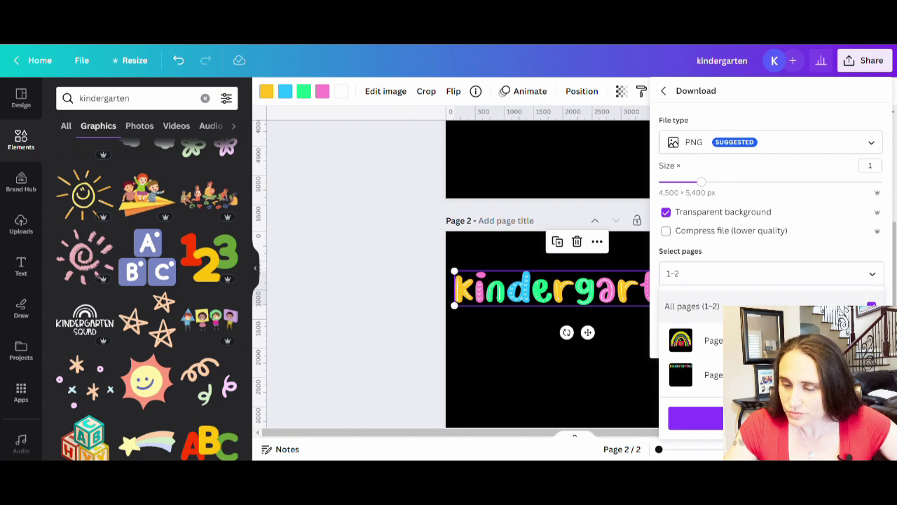
{"action": "left_click", "coordinate": [708, 375]}
{"action": "left_click", "coordinate": [694, 418]}
{"action": "left_click", "coordinate": [691, 337]}
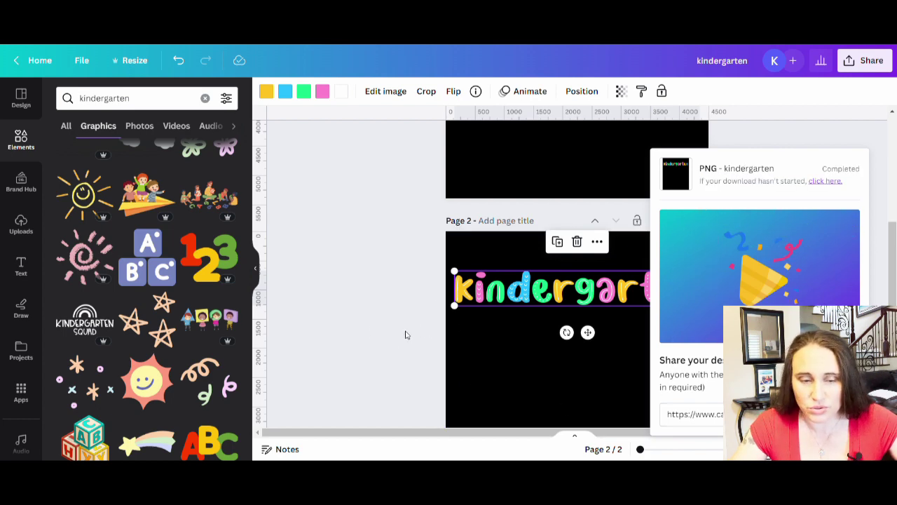
Add the uploaded kindergarten PNG from Uploads to page 1.
{"action": "left_click", "coordinate": [377, 340]}
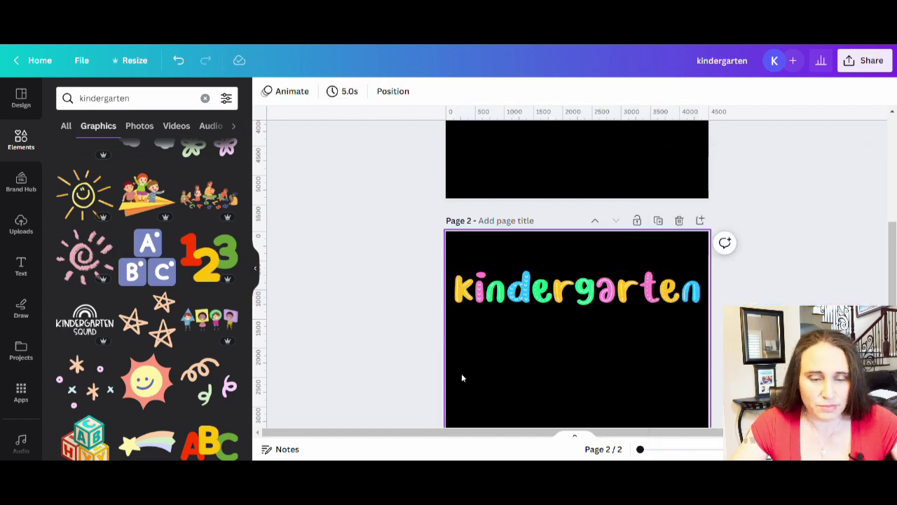
{"action": "scroll", "coordinate": [367, 327], "scroll_direction": "up", "scroll_amount": 2}
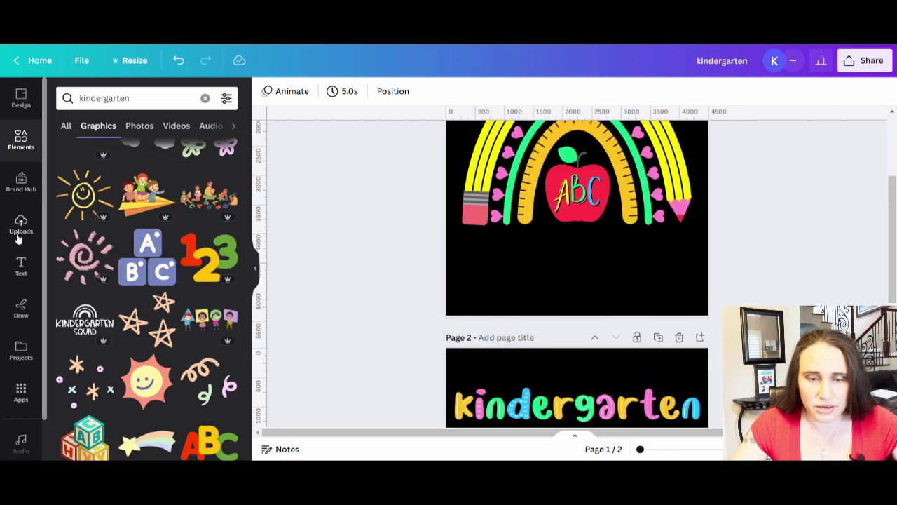
{"action": "left_click", "coordinate": [5, 228]}
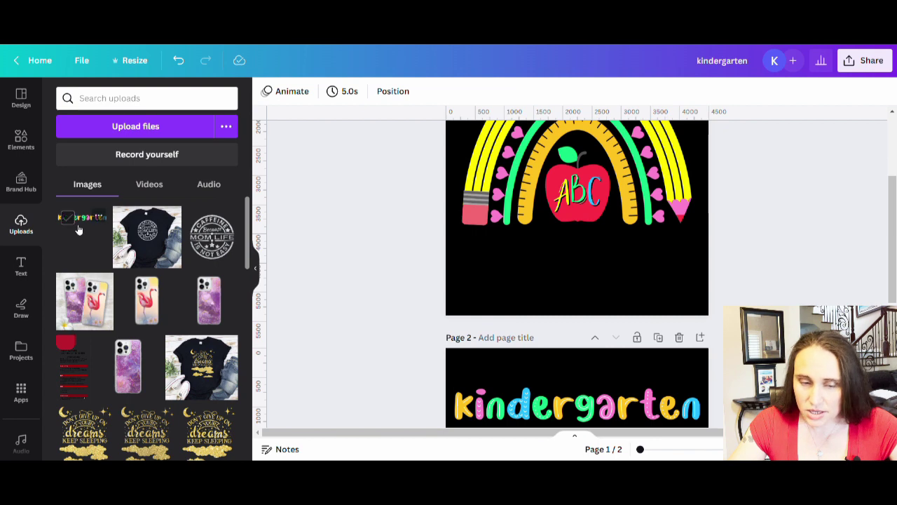
{"action": "left_click", "coordinate": [67, 218]}
{"action": "left_click", "coordinate": [89, 247]}
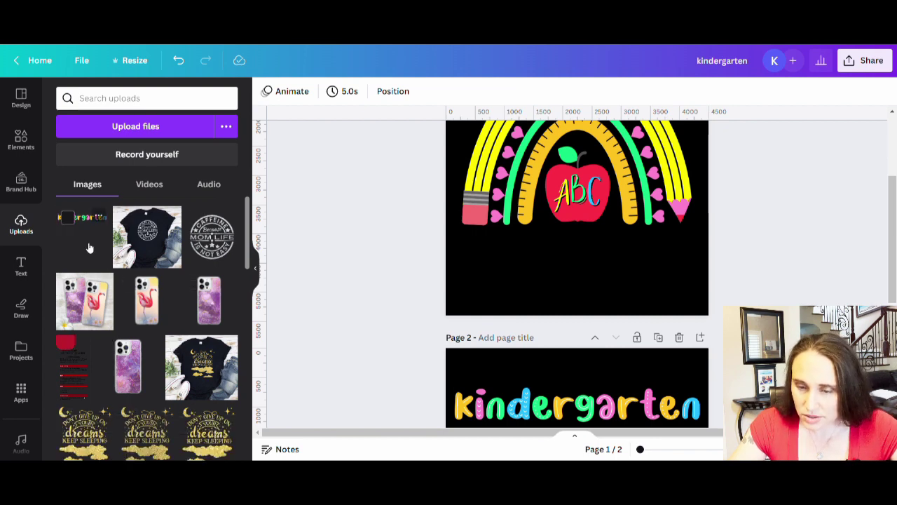
{"action": "left_click", "coordinate": [89, 247]}
{"action": "left_click", "coordinate": [257, 270]}
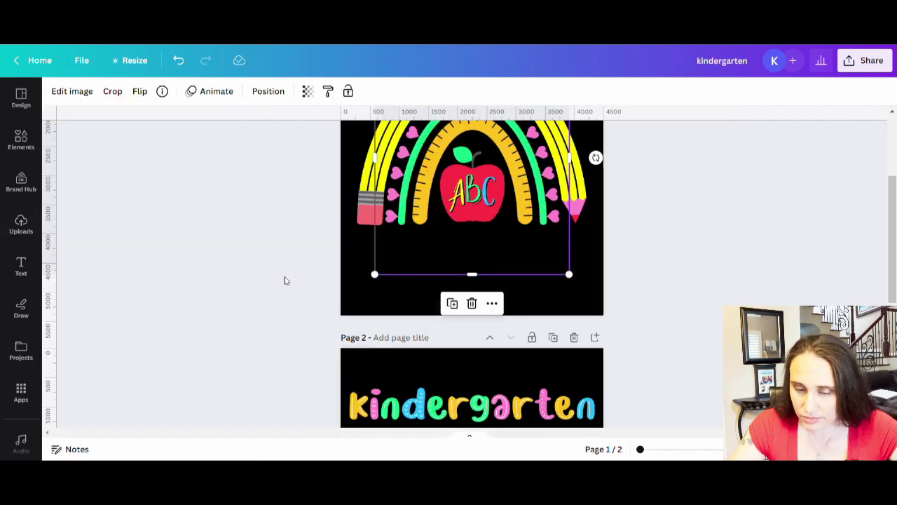
Place the lettering below the rainbow and enlarge it to span the full page width.
{"action": "scroll", "coordinate": [512, 265], "scroll_direction": "up", "scroll_amount": 3}
{"action": "left_click_drag", "start_coordinate": [506, 175], "coordinate": [507, 344]}
{"action": "scroll", "coordinate": [491, 379], "scroll_direction": "down", "scroll_amount": 3}
{"action": "scroll", "coordinate": [472, 414], "scroll_direction": "down", "scroll_amount": 2}
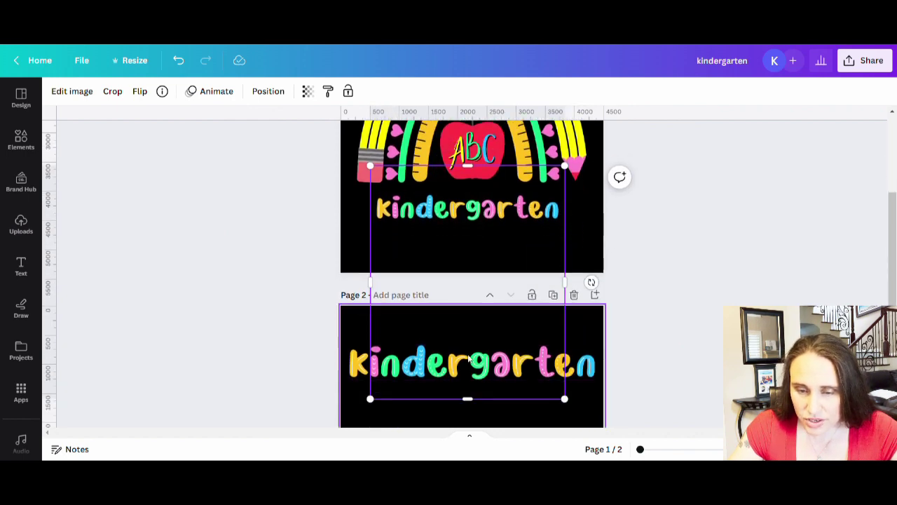
{"action": "left_click_drag", "start_coordinate": [477, 384], "coordinate": [500, 234]}
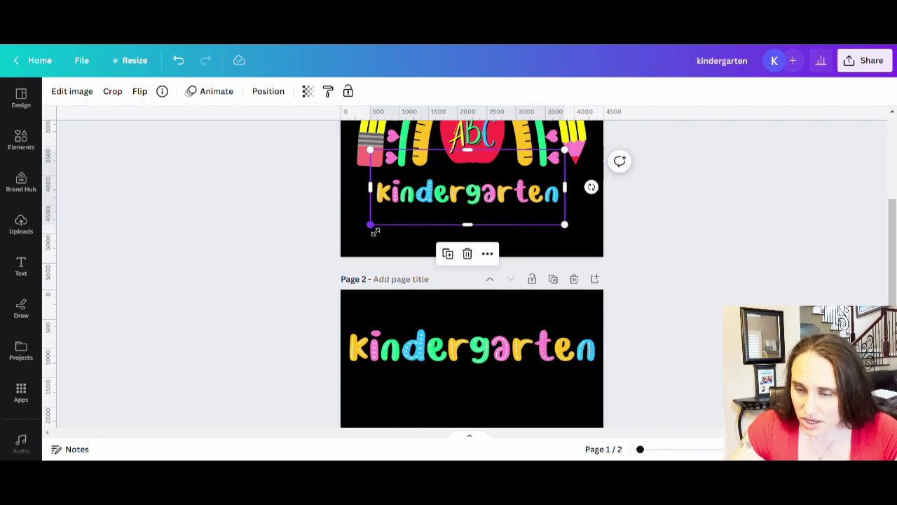
{"action": "left_click_drag", "start_coordinate": [375, 231], "coordinate": [341, 237]}
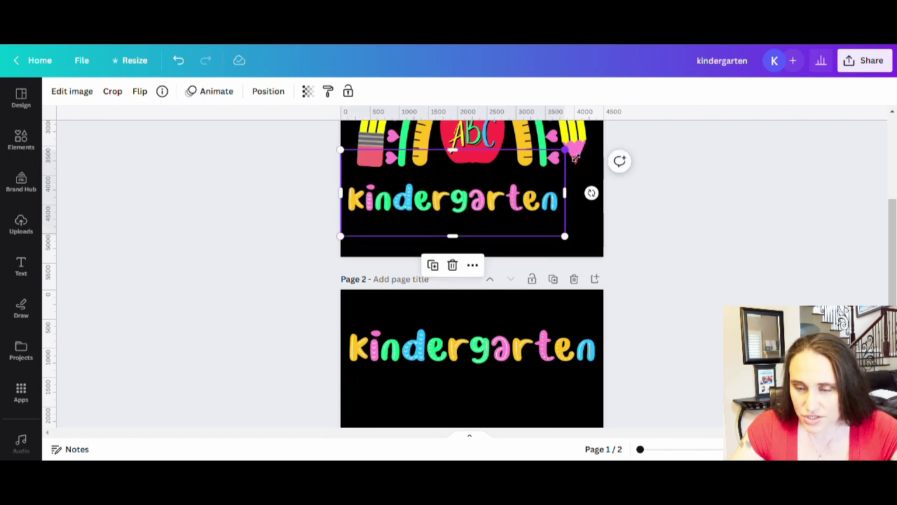
{"action": "left_click_drag", "start_coordinate": [575, 157], "coordinate": [616, 143]}
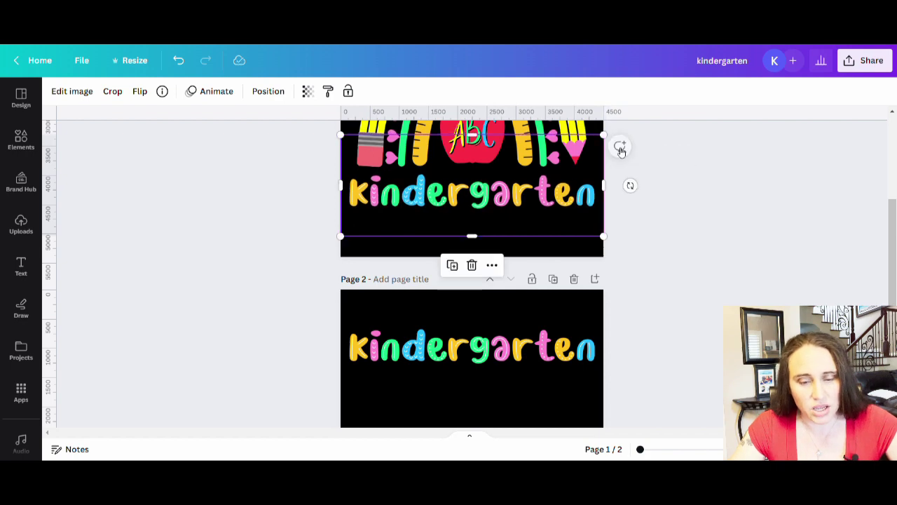
Apply a Glow shadow effect to the kindergarten lettering.
{"action": "left_click", "coordinate": [77, 97]}
{"action": "scroll", "coordinate": [164, 254], "scroll_direction": "down", "scroll_amount": 2}
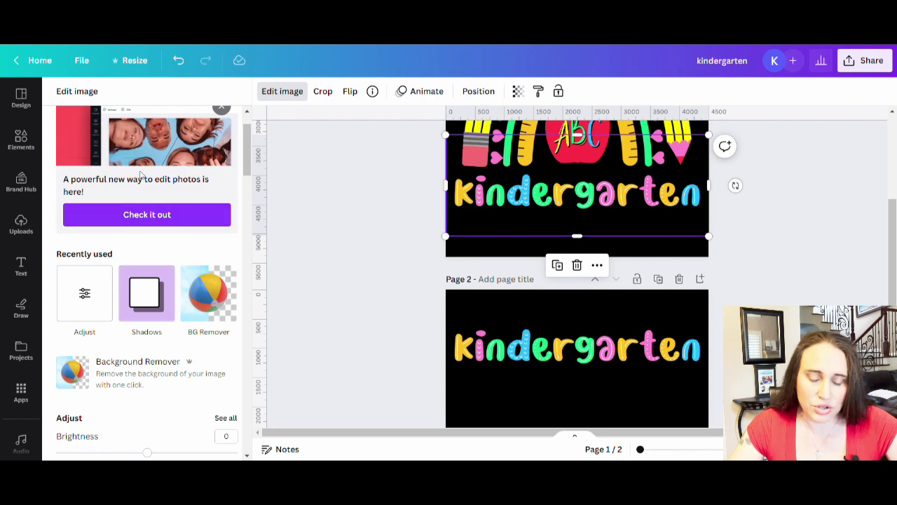
{"action": "scroll", "coordinate": [148, 277], "scroll_direction": "down", "scroll_amount": 1}
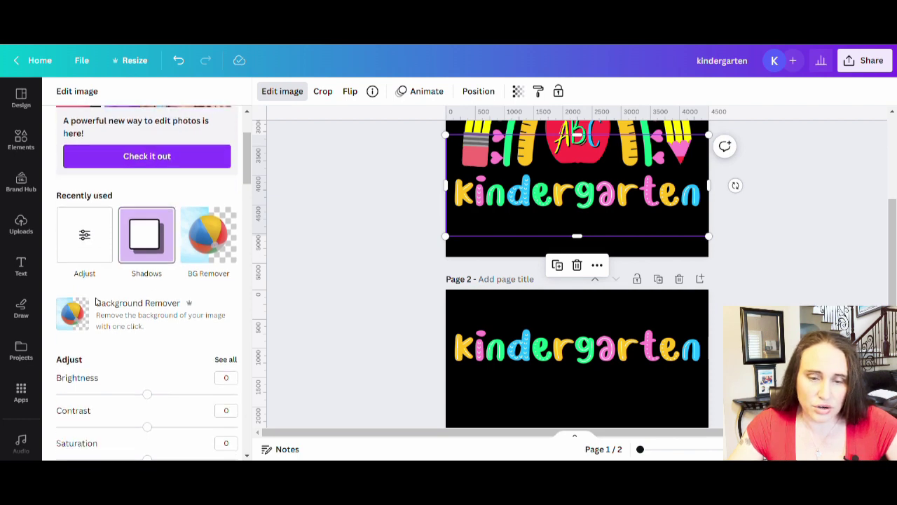
{"action": "left_click", "coordinate": [155, 240]}
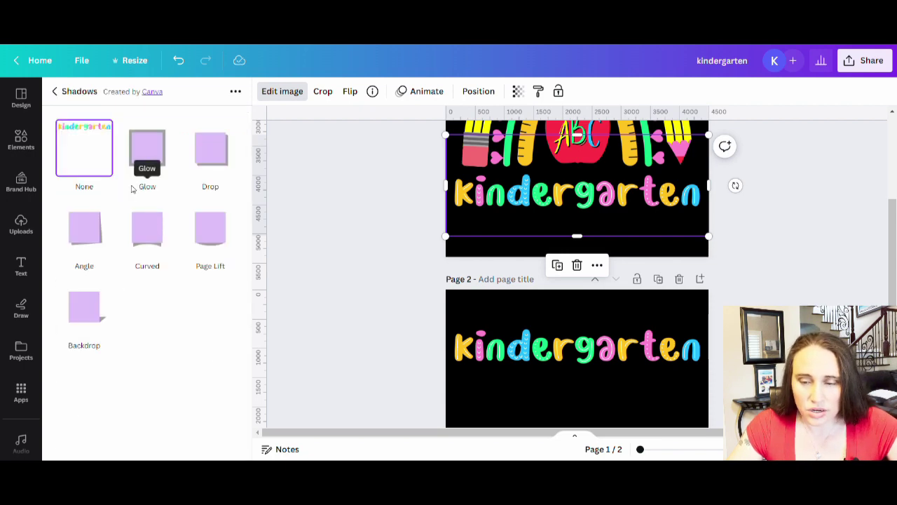
{"action": "left_click", "coordinate": [149, 148]}
{"action": "left_click", "coordinate": [140, 147]}
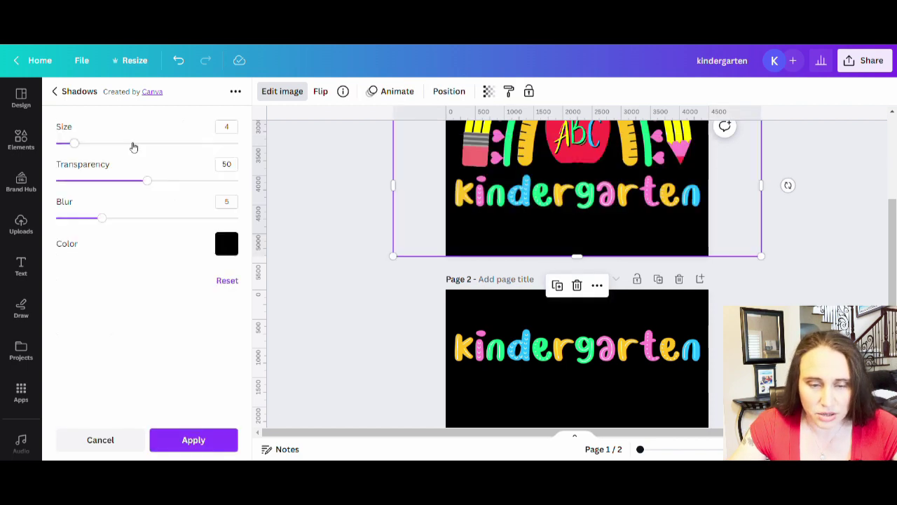
Set the glow to white with blur 0, transparency 100 and size 10, and apply it.
{"action": "left_click", "coordinate": [231, 254]}
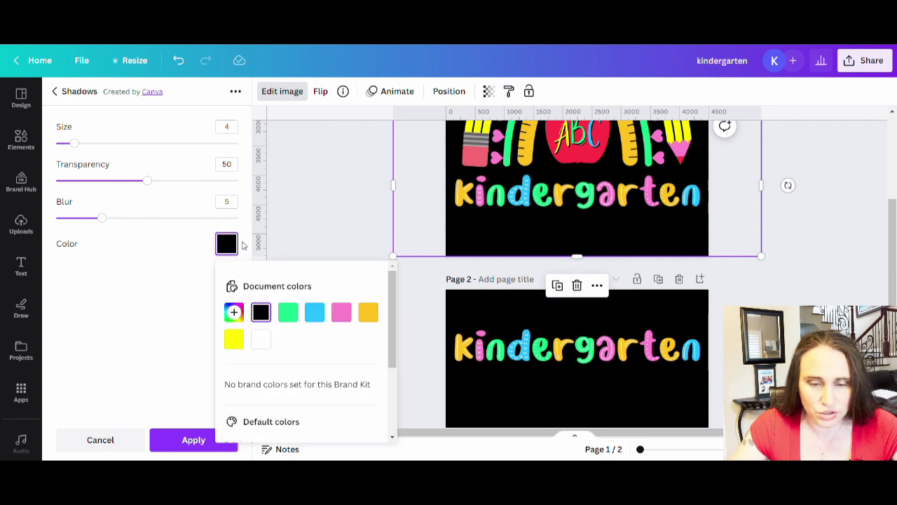
{"action": "left_click", "coordinate": [268, 343]}
{"action": "left_click_drag", "start_coordinate": [105, 223], "coordinate": [55, 220]}
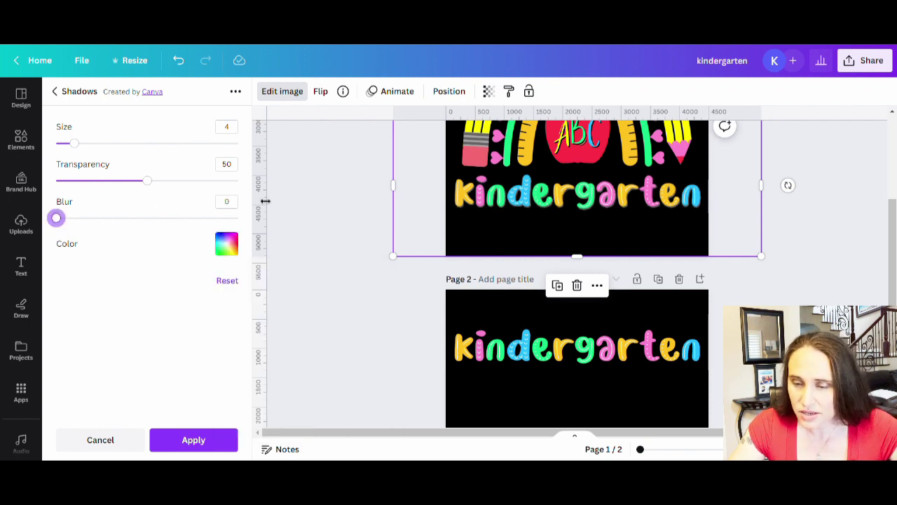
{"action": "left_click_drag", "start_coordinate": [157, 186], "coordinate": [282, 201]}
{"action": "left_click", "coordinate": [95, 147]}
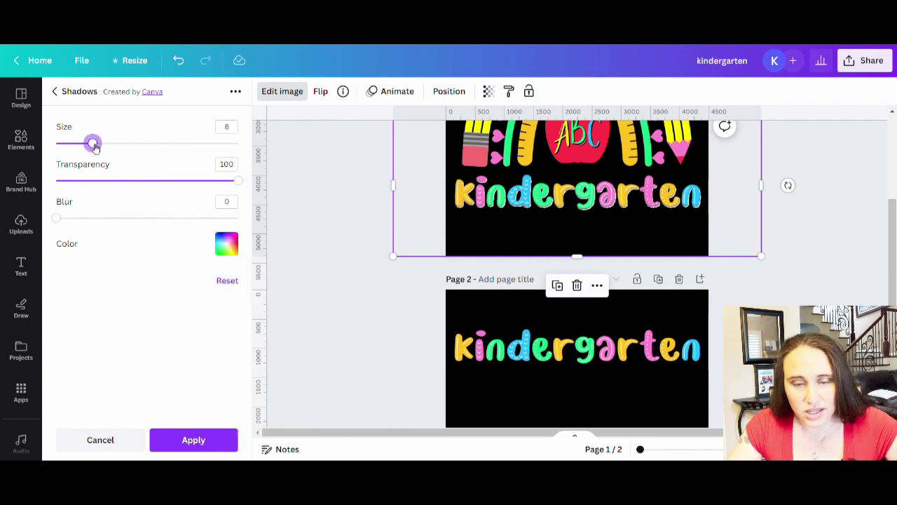
{"action": "left_click_drag", "start_coordinate": [101, 147], "coordinate": [104, 147]}
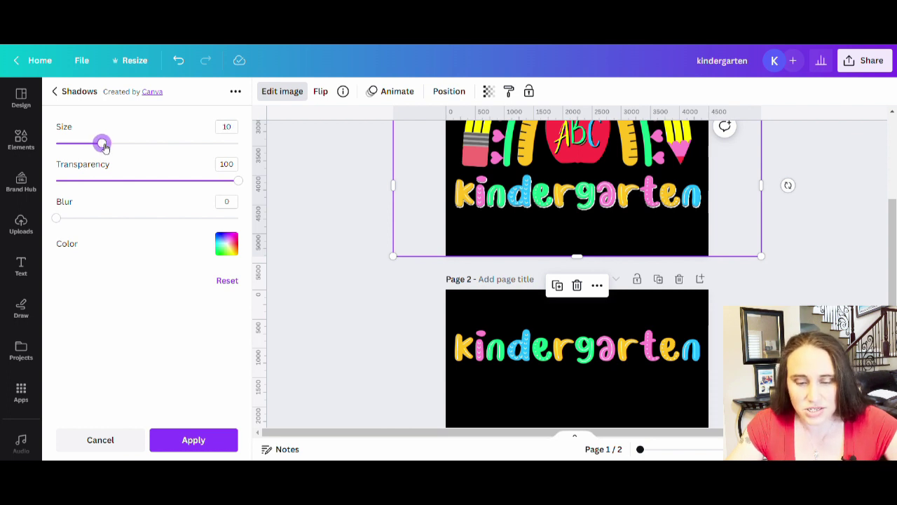
{"action": "left_click", "coordinate": [180, 438]}
{"action": "left_click", "coordinate": [575, 194]}
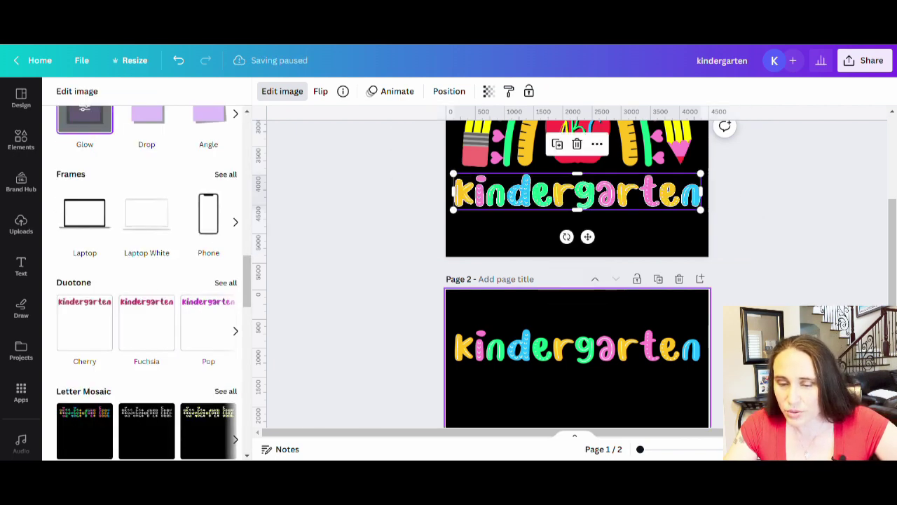
{"action": "scroll", "coordinate": [856, 255], "scroll_direction": "up", "scroll_amount": 1}
{"action": "scroll", "coordinate": [857, 255], "scroll_direction": "up", "scroll_amount": 1}
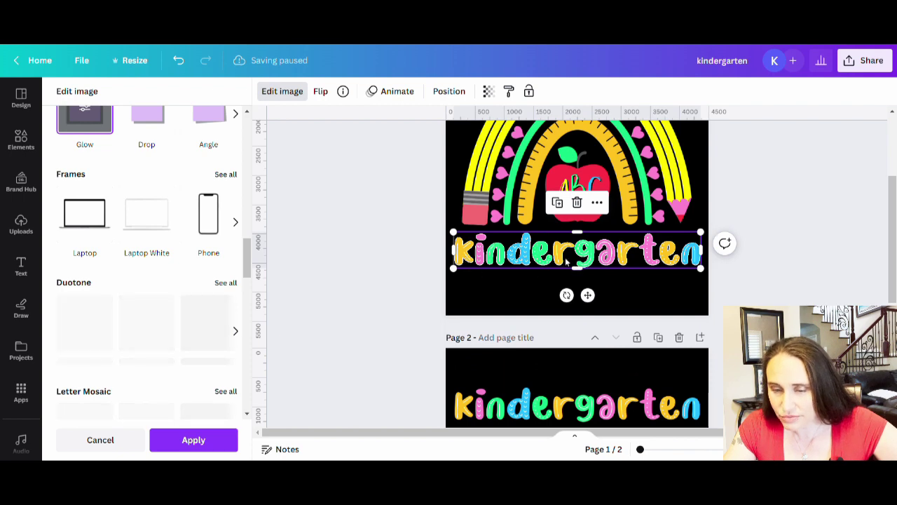
Delete the spare kindergarten image on page 2, then delete the empty page 2.
{"action": "left_click", "coordinate": [665, 317]}
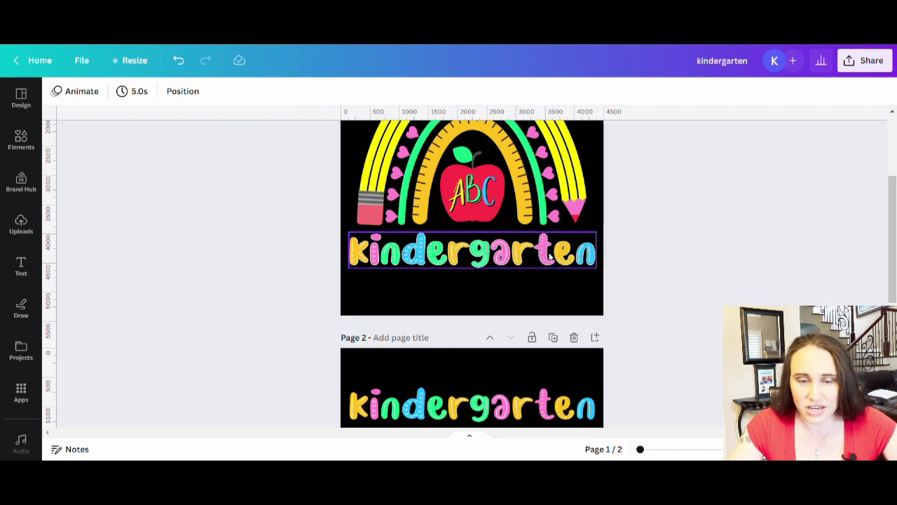
{"action": "left_click", "coordinate": [552, 399]}
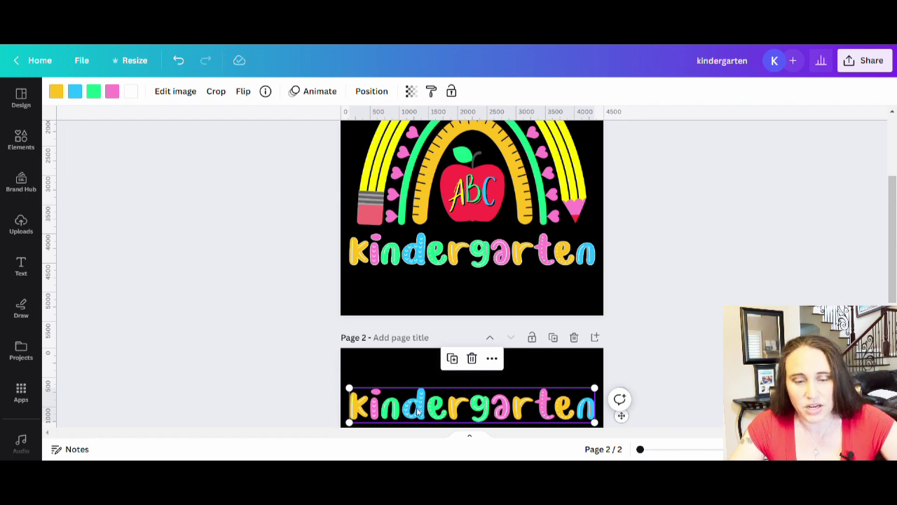
{"action": "left_click", "coordinate": [179, 93]}
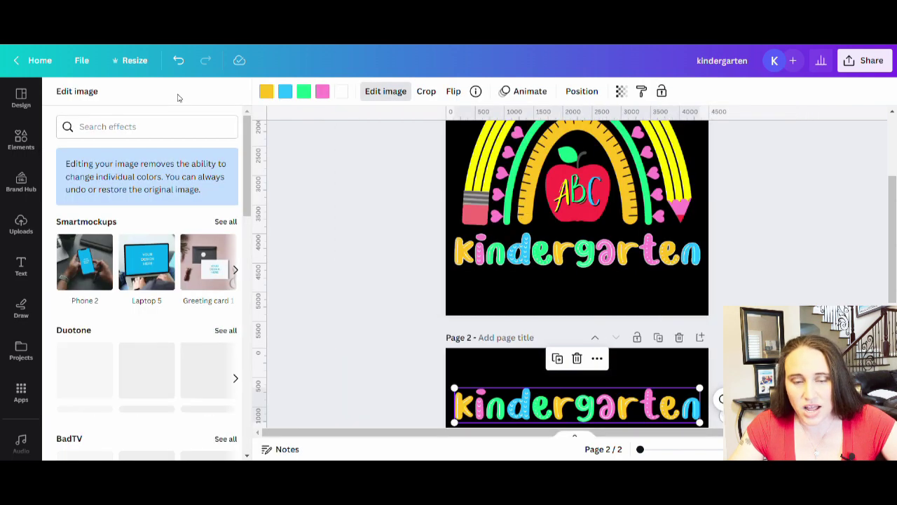
{"action": "scroll", "coordinate": [123, 212], "scroll_direction": "down", "scroll_amount": 3}
{"action": "scroll", "coordinate": [123, 212], "scroll_direction": "down", "scroll_amount": 9}
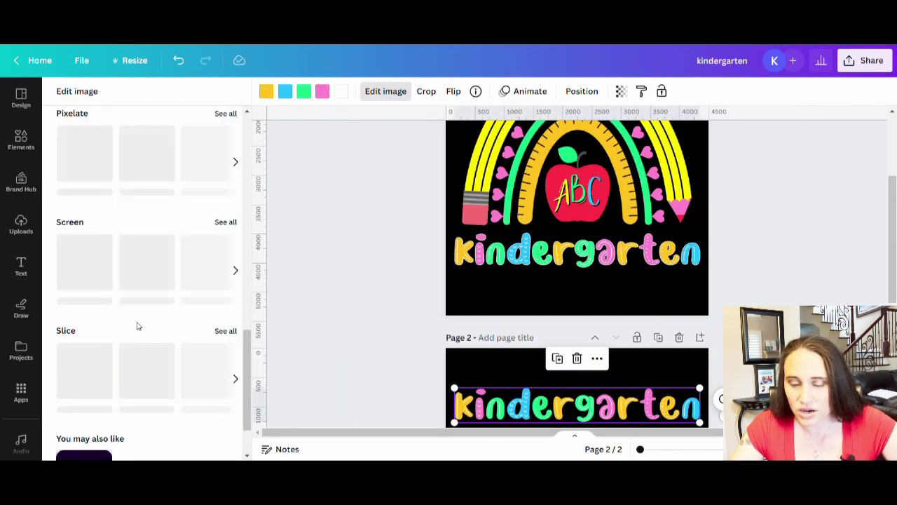
{"action": "scroll", "coordinate": [142, 336], "scroll_direction": "up", "scroll_amount": 5}
{"action": "scroll", "coordinate": [118, 293], "scroll_direction": "up", "scroll_amount": 4}
{"action": "left_click", "coordinate": [370, 315]}
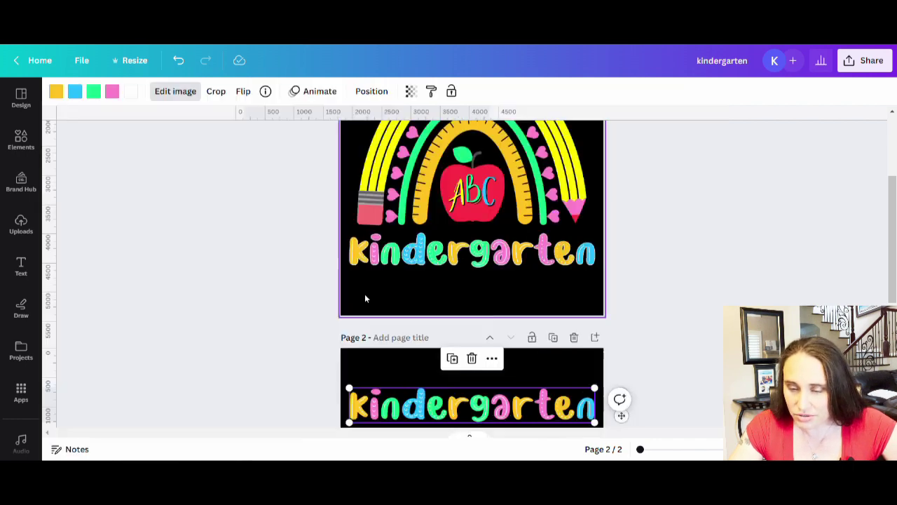
{"action": "key", "text": "Delete"}
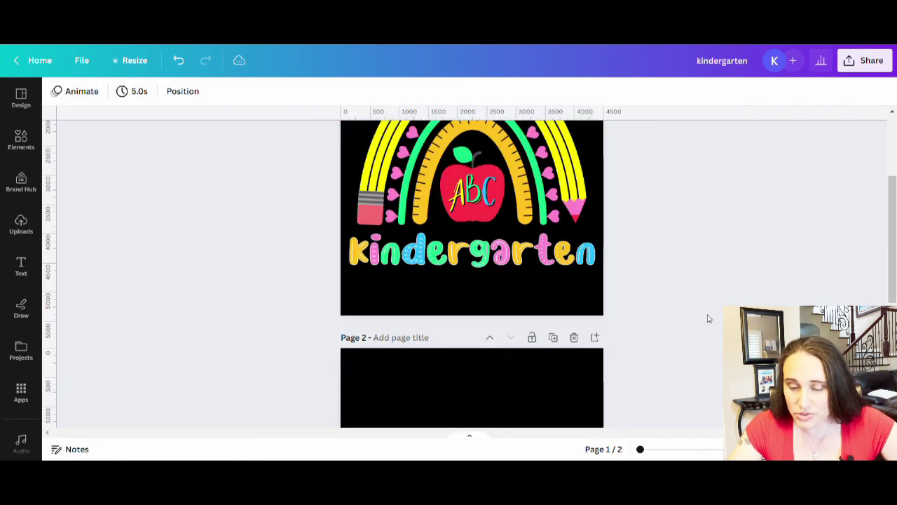
{"action": "left_click", "coordinate": [574, 338]}
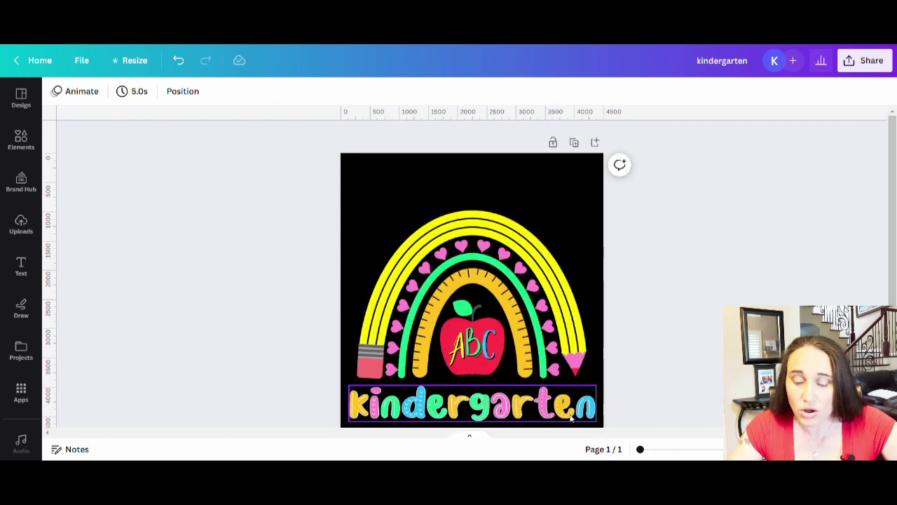
{"action": "scroll", "coordinate": [576, 371], "scroll_direction": "down", "scroll_amount": 2}
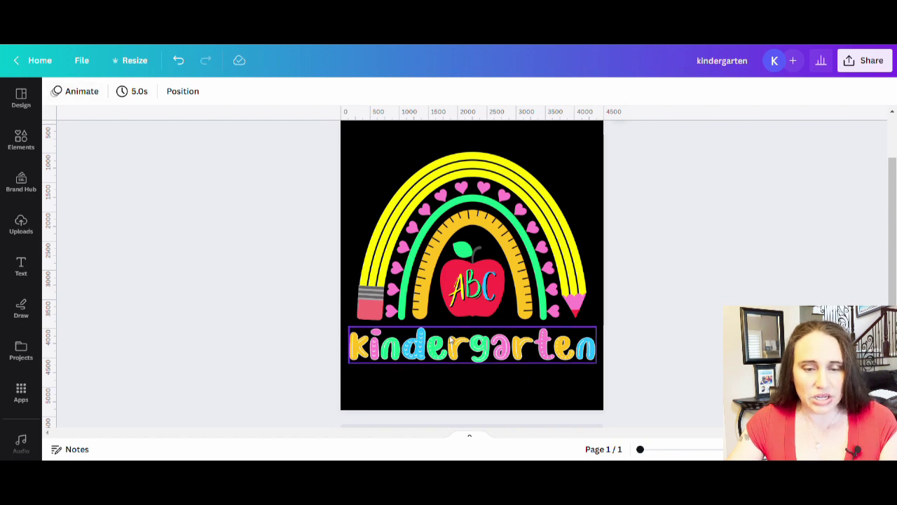
{"action": "left_click", "coordinate": [25, 143]}
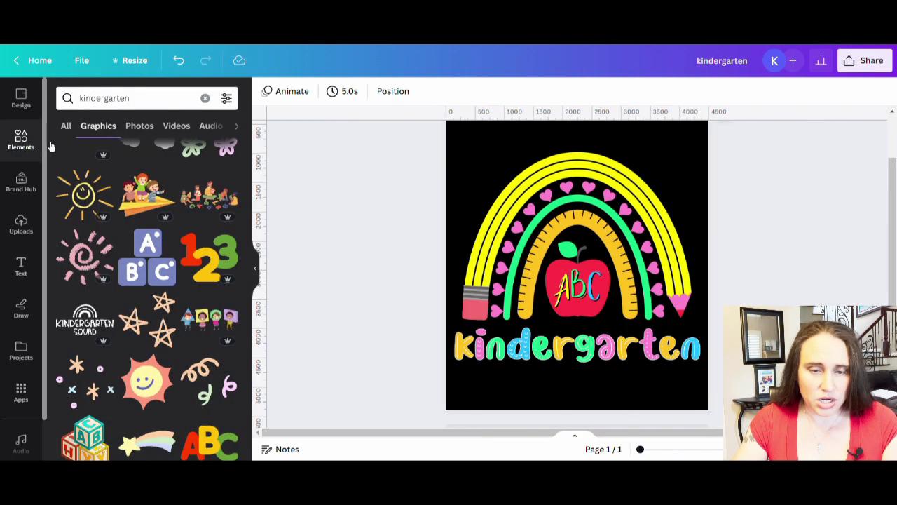
{"action": "left_click", "coordinate": [105, 98]}
{"action": "type", "text": "chalk"}
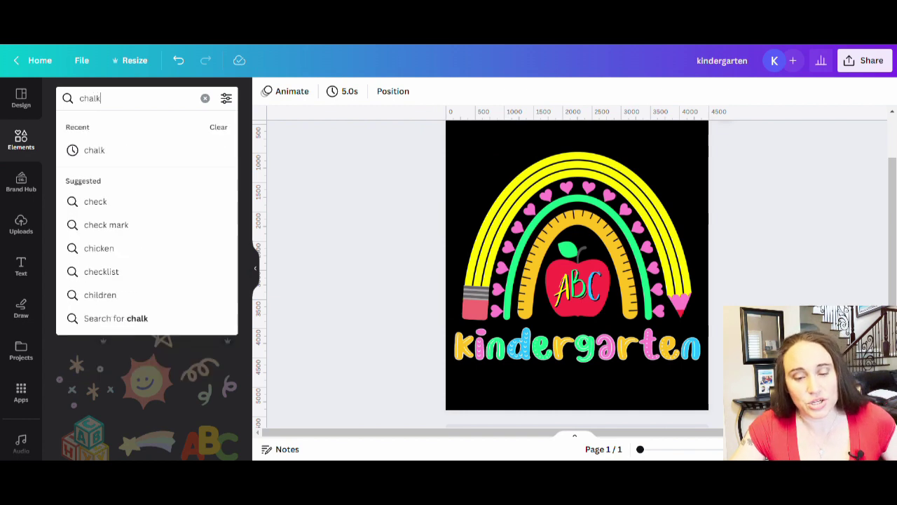
{"action": "key", "text": "Return"}
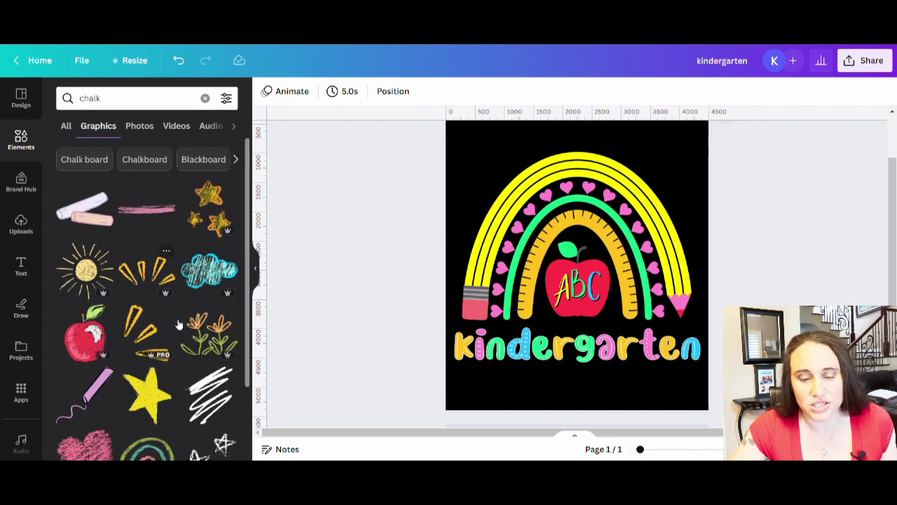
{"action": "scroll", "coordinate": [178, 325], "scroll_direction": "down", "scroll_amount": 2}
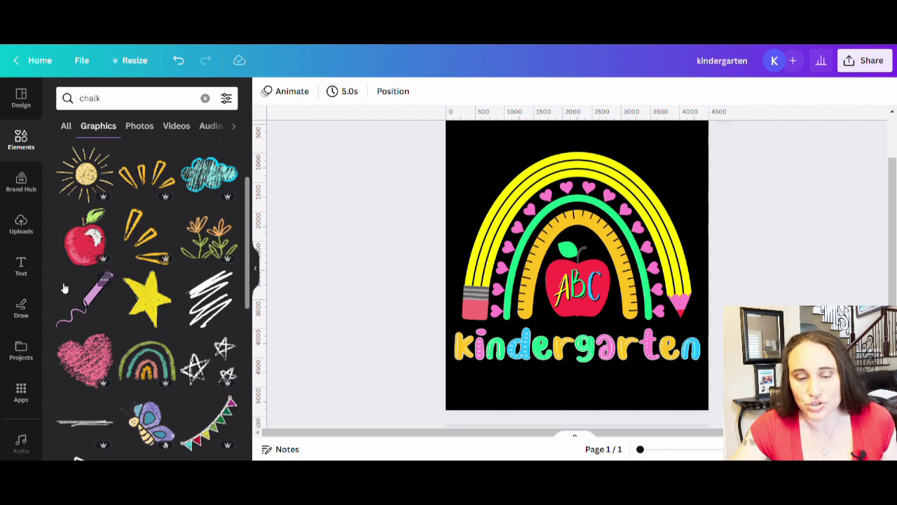
{"action": "scroll", "coordinate": [155, 288], "scroll_direction": "down", "scroll_amount": 2}
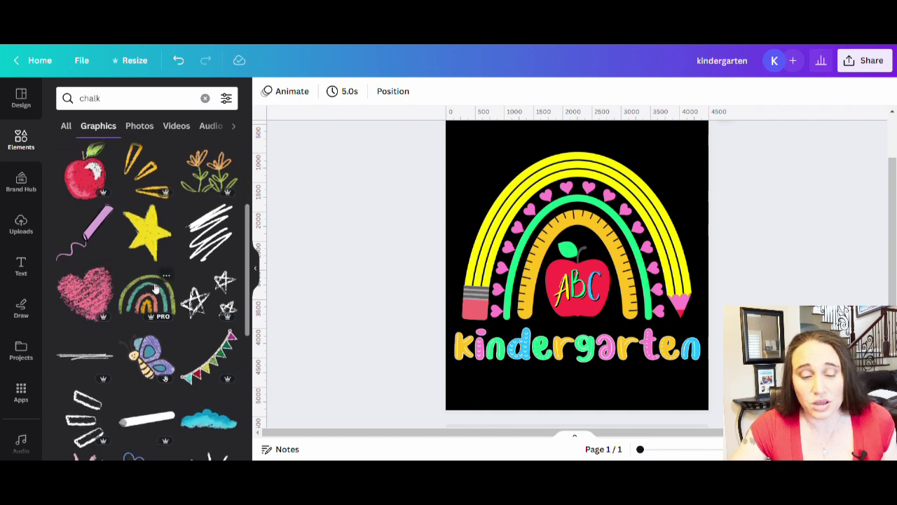
{"action": "scroll", "coordinate": [155, 288], "scroll_direction": "down", "scroll_amount": 1}
{"action": "scroll", "coordinate": [126, 267], "scroll_direction": "down", "scroll_amount": 5}
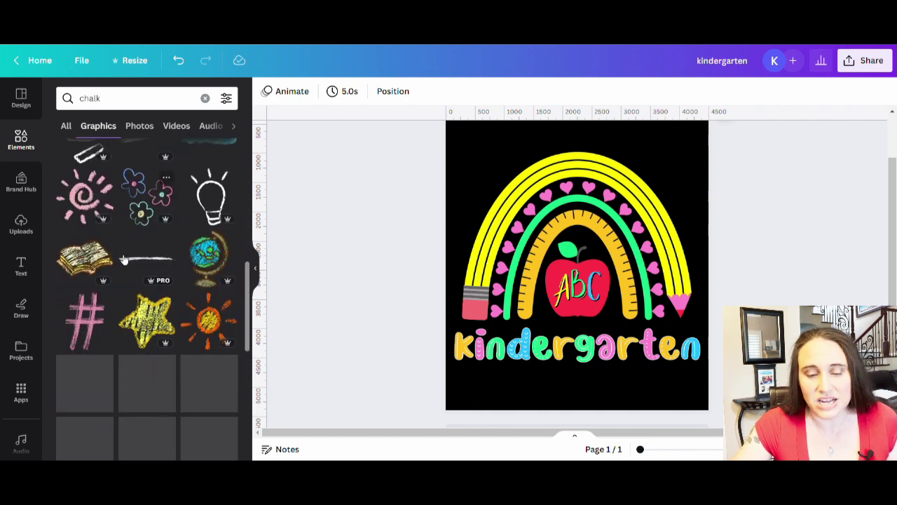
{"action": "scroll", "coordinate": [126, 301], "scroll_direction": "up", "scroll_amount": 5}
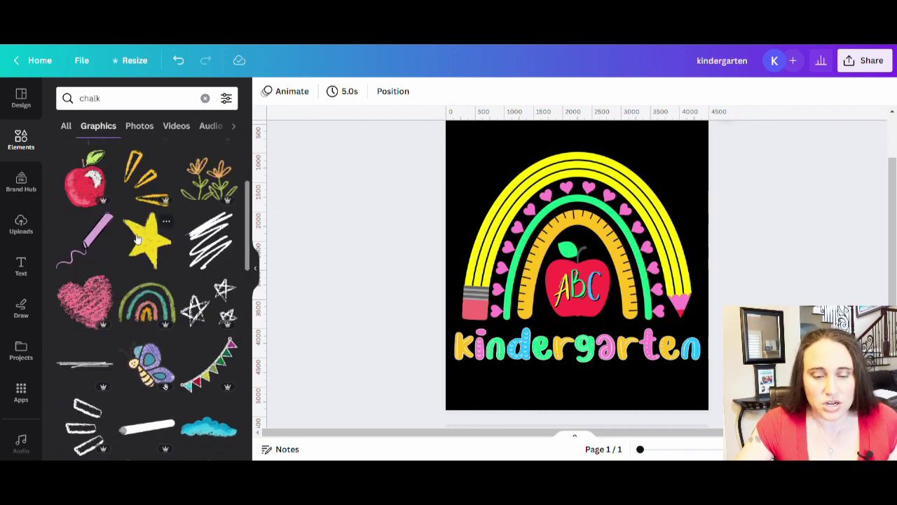
{"action": "scroll", "coordinate": [151, 295], "scroll_direction": "down", "scroll_amount": 5}
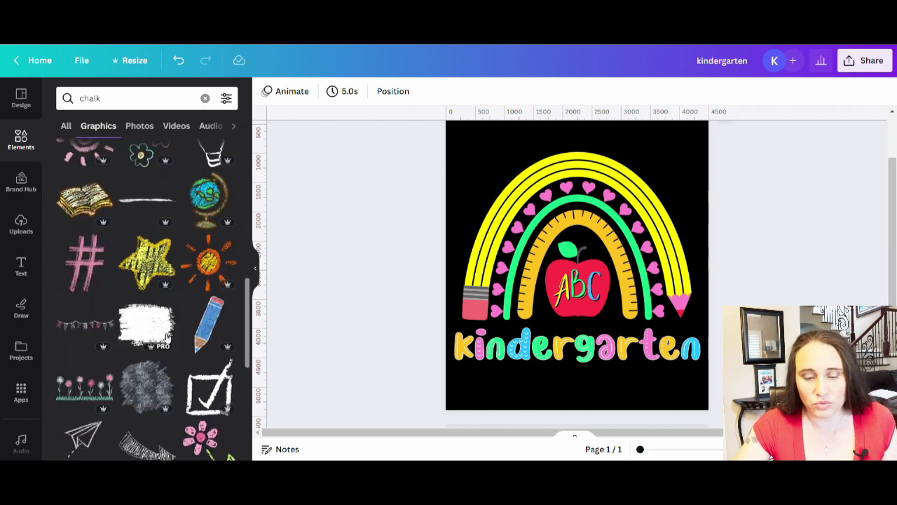
{"action": "scroll", "coordinate": [161, 308], "scroll_direction": "down", "scroll_amount": 4}
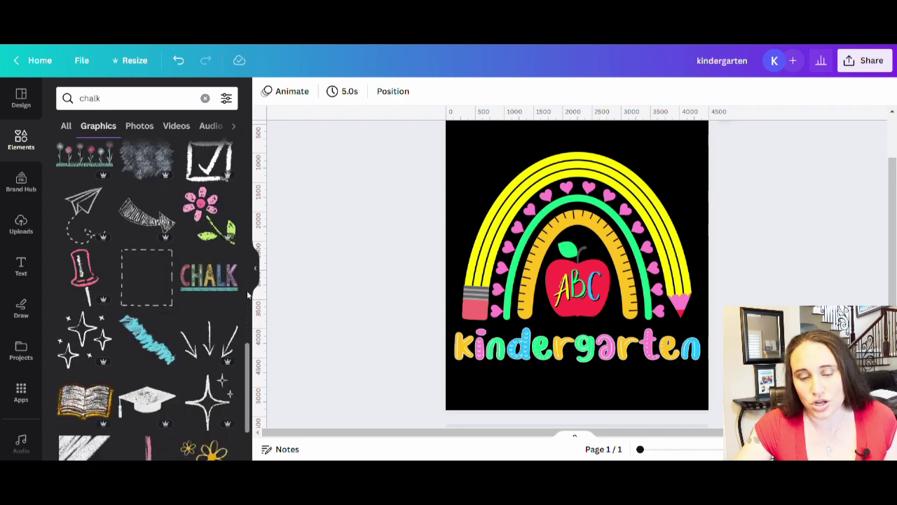
{"action": "scroll", "coordinate": [172, 329], "scroll_direction": "down", "scroll_amount": 3}
{"action": "scroll", "coordinate": [218, 276], "scroll_direction": "up", "scroll_amount": 3}
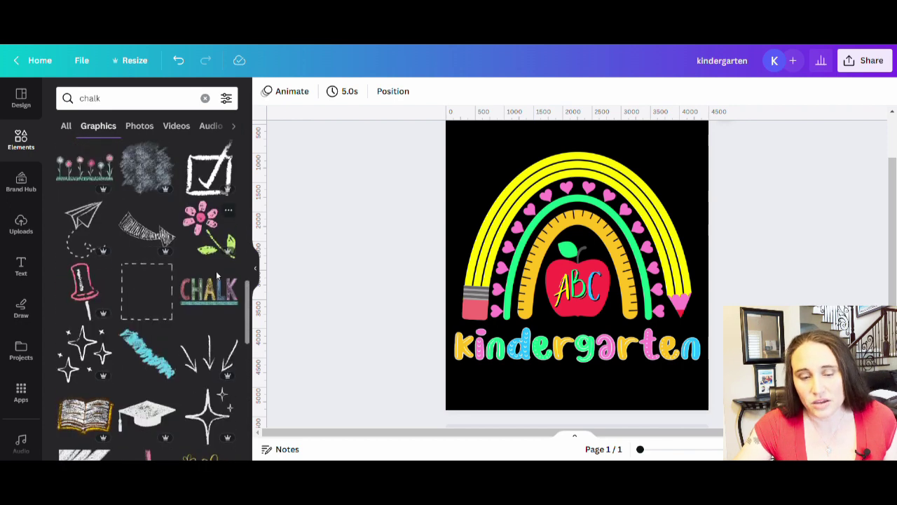
{"action": "scroll", "coordinate": [207, 284], "scroll_direction": "down", "scroll_amount": 4}
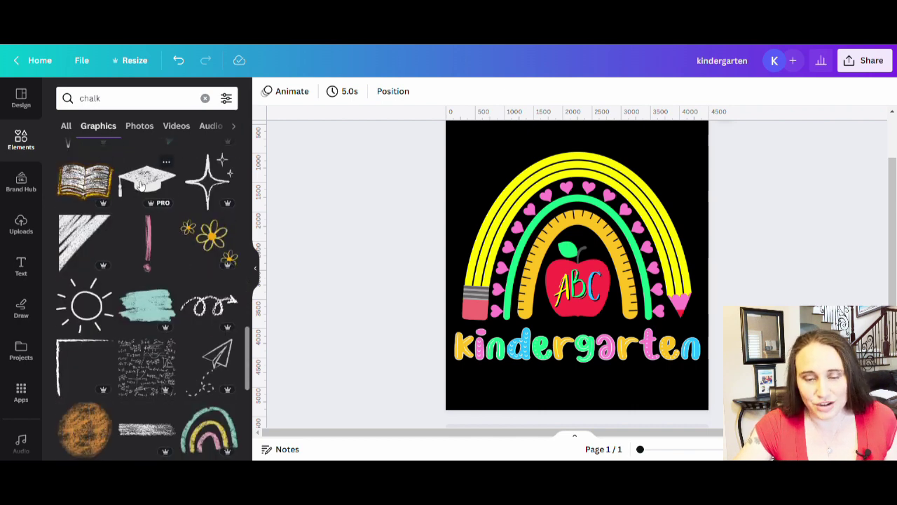
{"action": "scroll", "coordinate": [144, 204], "scroll_direction": "down", "scroll_amount": 7}
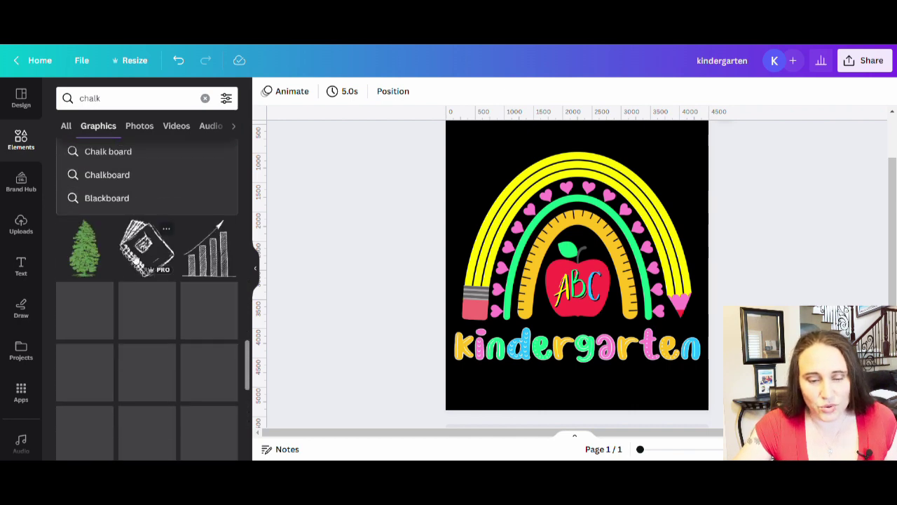
{"action": "scroll", "coordinate": [131, 257], "scroll_direction": "down", "scroll_amount": 1}
{"action": "scroll", "coordinate": [187, 293], "scroll_direction": "down", "scroll_amount": 2}
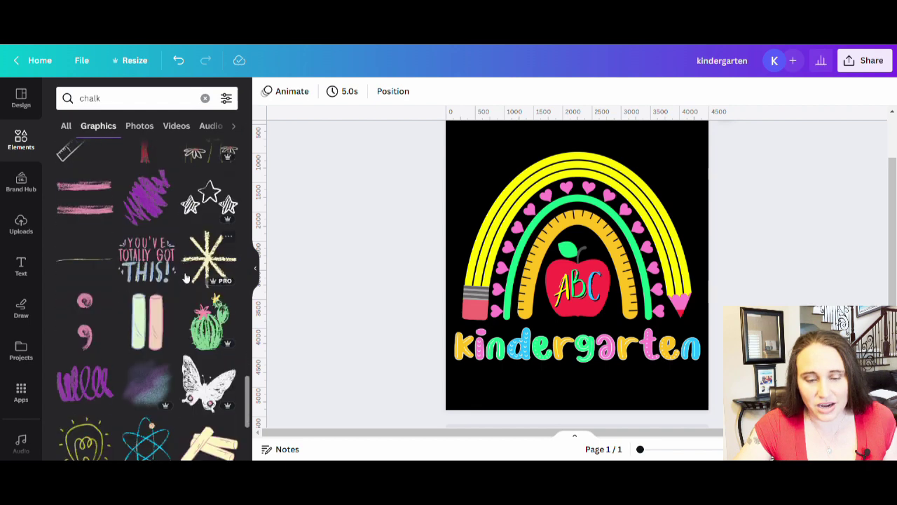
{"action": "scroll", "coordinate": [196, 328], "scroll_direction": "down", "scroll_amount": 6}
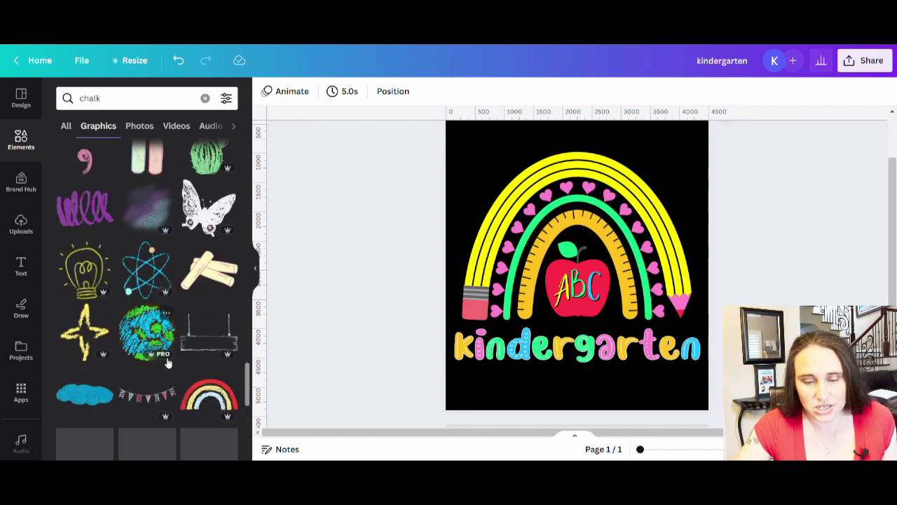
{"action": "scroll", "coordinate": [174, 344], "scroll_direction": "down", "scroll_amount": 2}
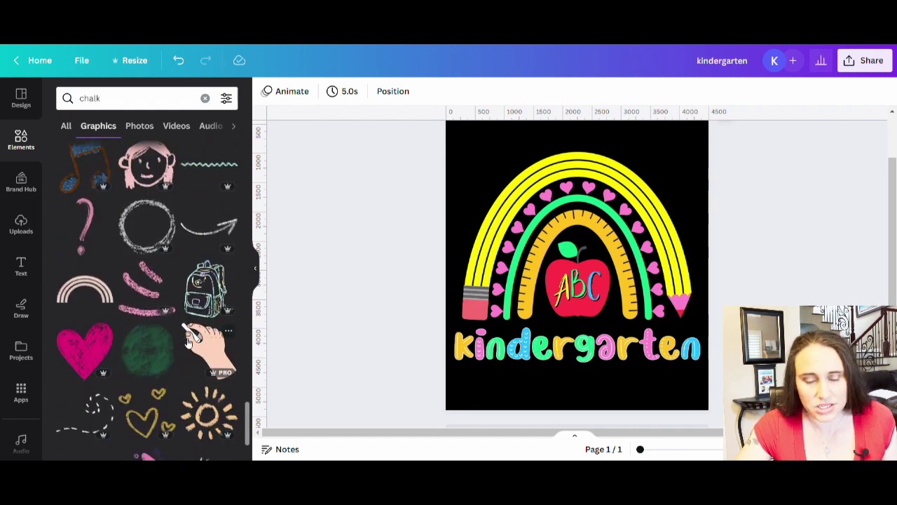
{"action": "scroll", "coordinate": [173, 344], "scroll_direction": "down", "scroll_amount": 6}
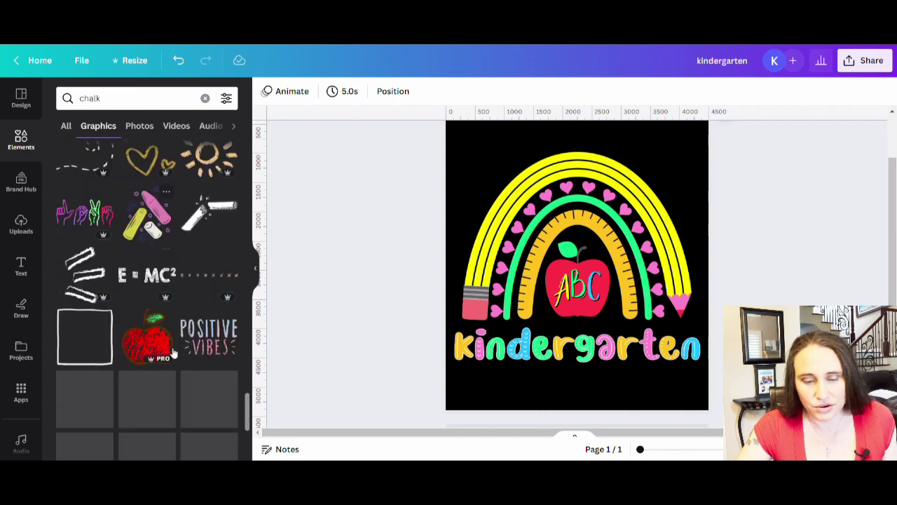
{"action": "scroll", "coordinate": [168, 350], "scroll_direction": "down", "scroll_amount": 6}
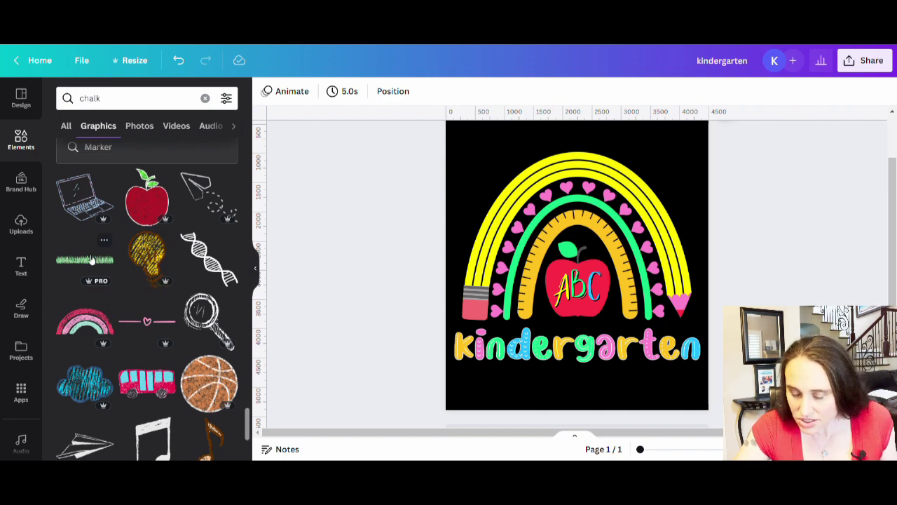
{"action": "left_click", "coordinate": [91, 259]}
{"action": "left_click_drag", "start_coordinate": [576, 265], "coordinate": [522, 392]}
{"action": "left_click_drag", "start_coordinate": [615, 415], "coordinate": [714, 413]}
{"action": "left_click_drag", "start_coordinate": [636, 404], "coordinate": [624, 390]}
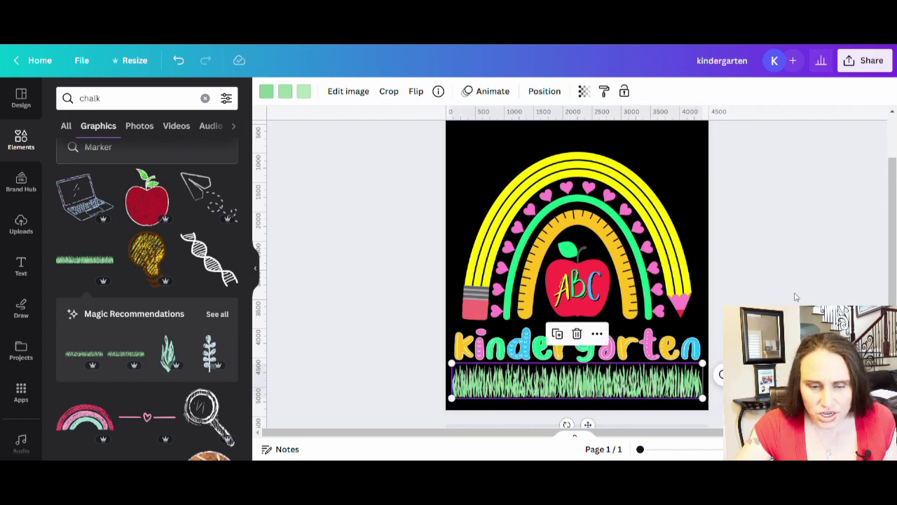
{"action": "scroll", "coordinate": [103, 341], "scroll_direction": "down", "scroll_amount": 3}
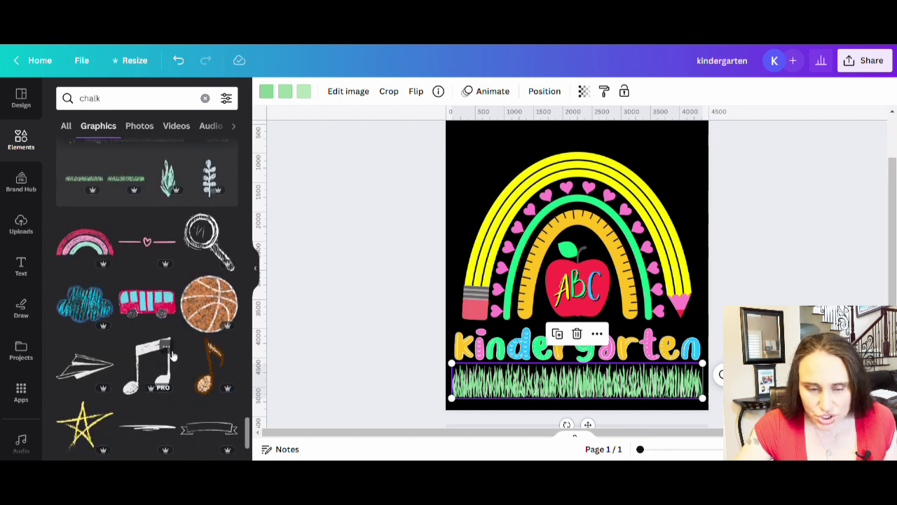
{"action": "scroll", "coordinate": [173, 356], "scroll_direction": "down", "scroll_amount": 5}
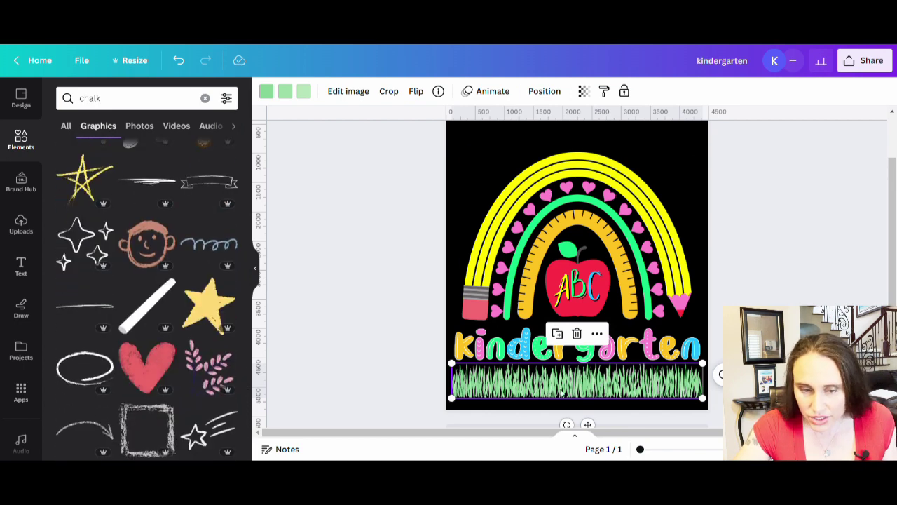
{"action": "key", "text": "Delete"}
{"action": "left_click", "coordinate": [631, 278]}
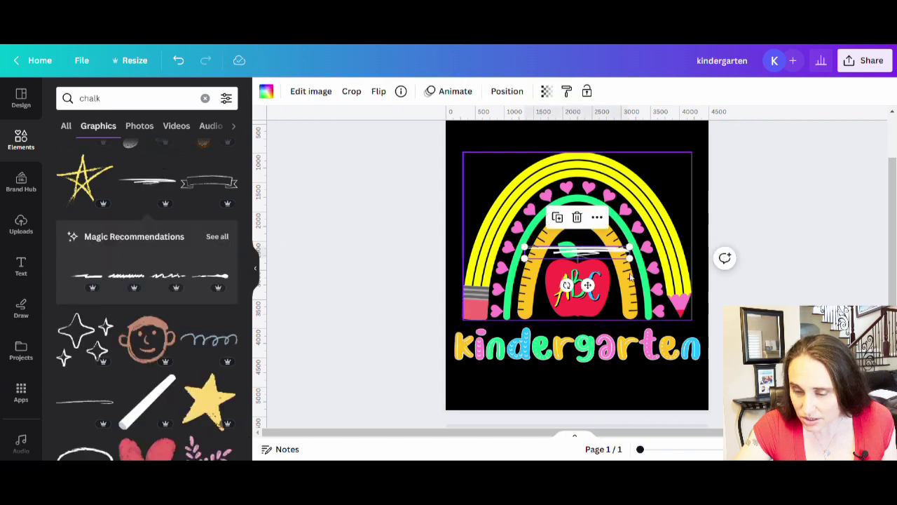
{"action": "left_click_drag", "start_coordinate": [614, 256], "coordinate": [682, 396]}
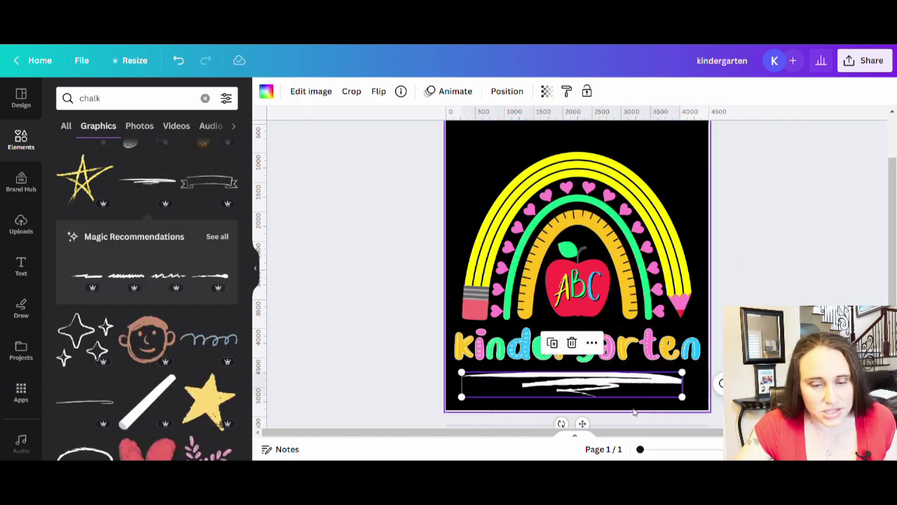
{"action": "left_click", "coordinate": [218, 237]}
{"action": "scroll", "coordinate": [144, 221], "scroll_direction": "down", "scroll_amount": 2}
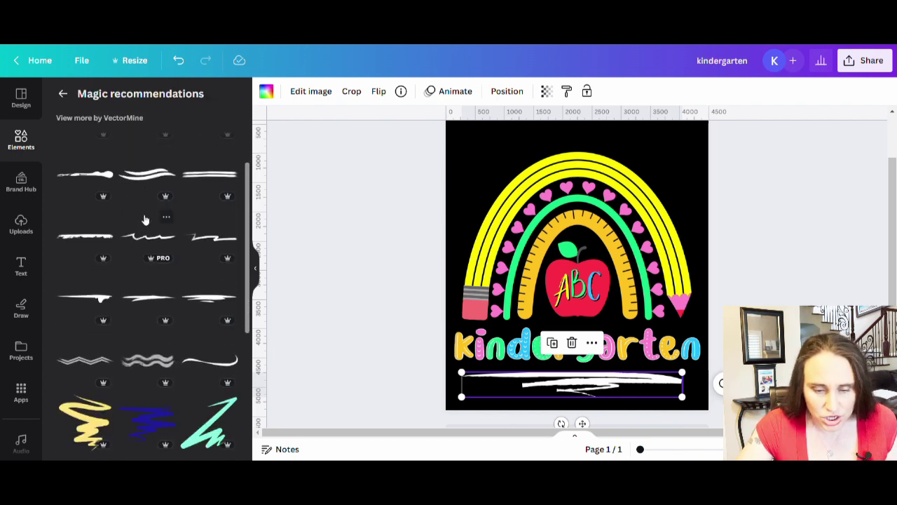
{"action": "left_click", "coordinate": [62, 95]}
{"action": "scroll", "coordinate": [98, 255], "scroll_direction": "down", "scroll_amount": 3}
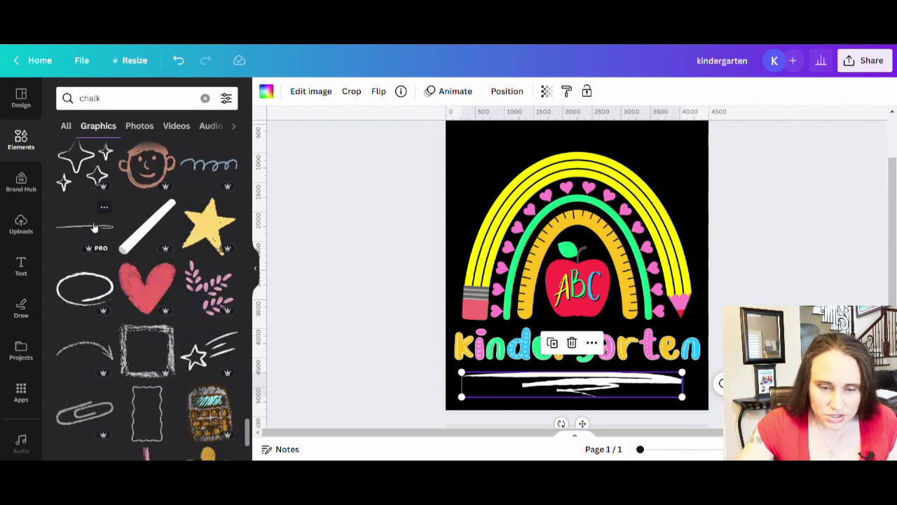
{"action": "scroll", "coordinate": [95, 226], "scroll_direction": "down", "scroll_amount": 5}
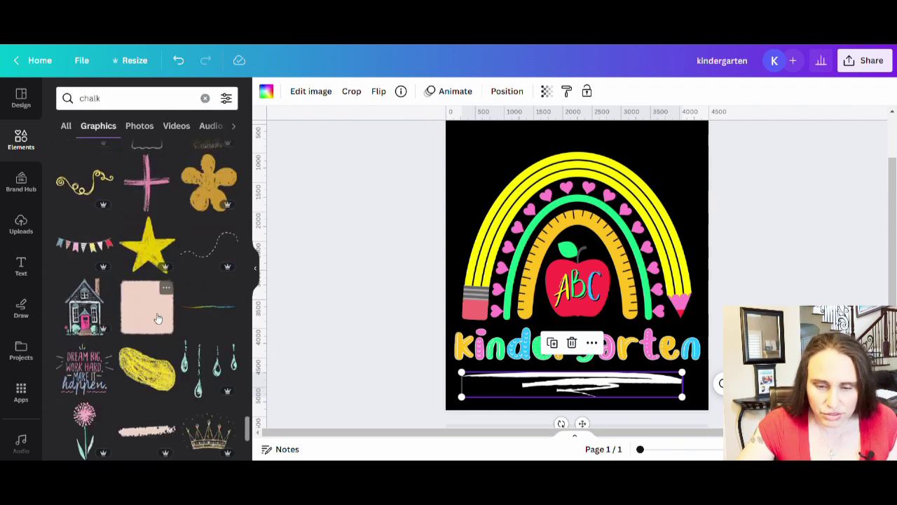
{"action": "scroll", "coordinate": [158, 319], "scroll_direction": "down", "scroll_amount": 5}
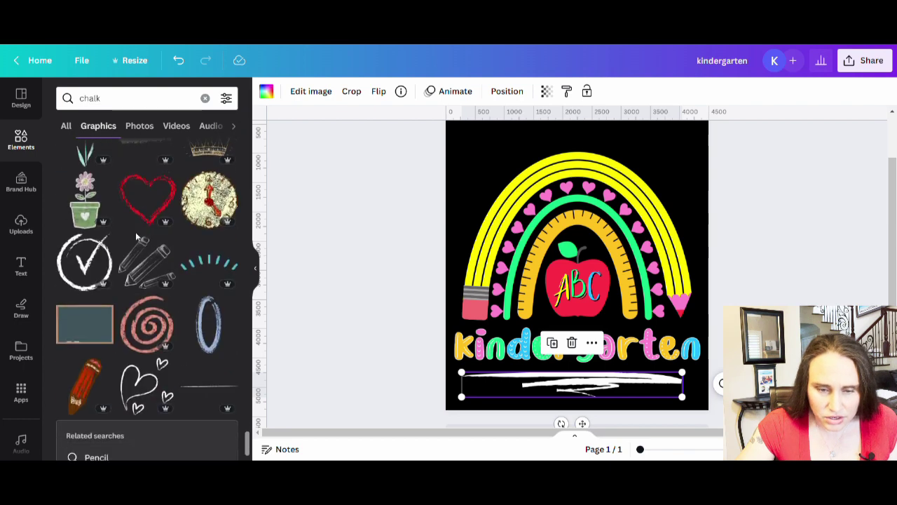
{"action": "scroll", "coordinate": [137, 237], "scroll_direction": "down", "scroll_amount": 2}
{"action": "scroll", "coordinate": [184, 315], "scroll_direction": "down", "scroll_amount": 3}
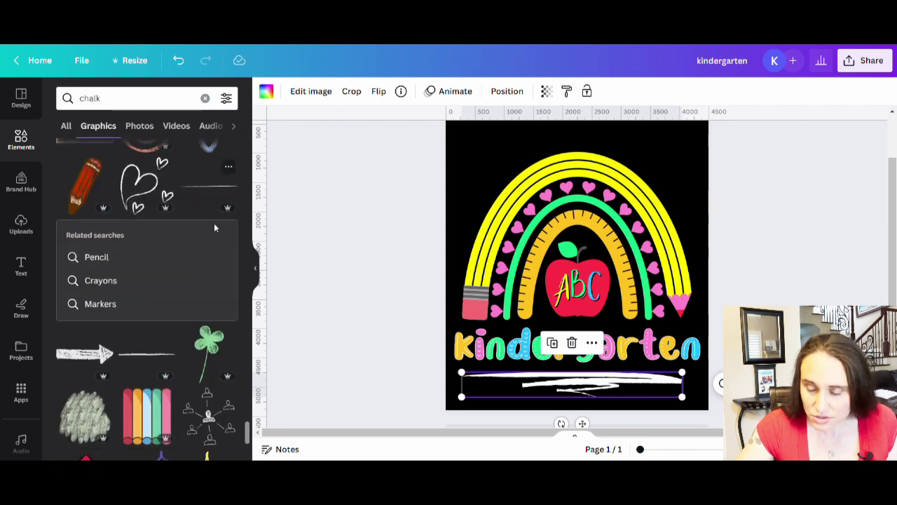
{"action": "scroll", "coordinate": [182, 245], "scroll_direction": "down", "scroll_amount": 3}
{"action": "key", "text": "Delete"}
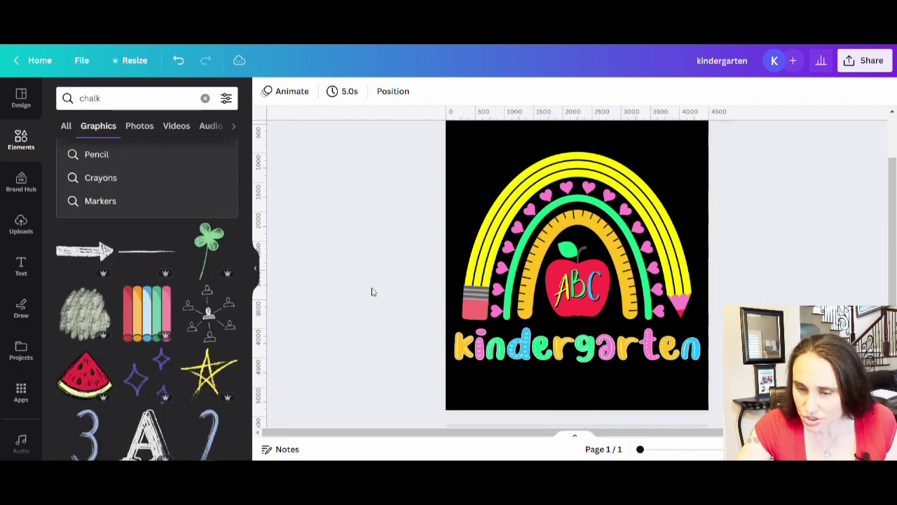
Add the thin chalk line graphic and colour it white.
{"action": "left_click", "coordinate": [144, 257]}
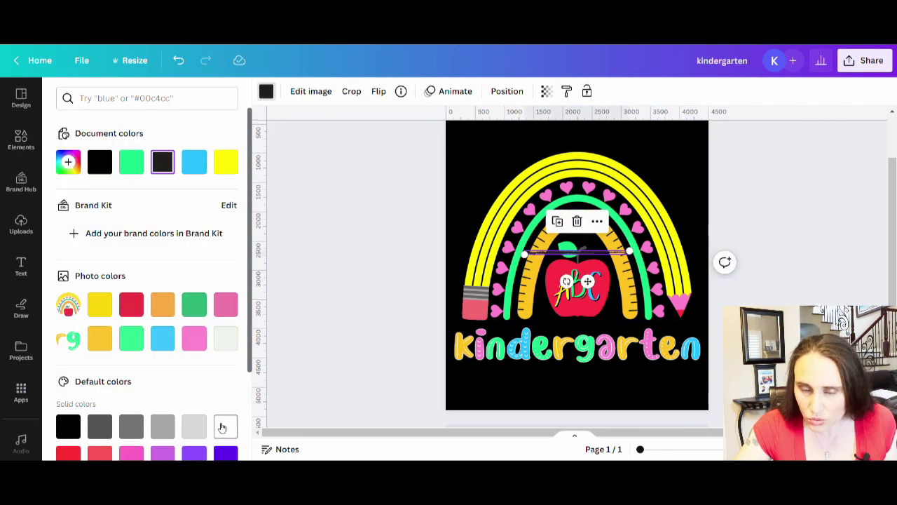
{"action": "left_click", "coordinate": [222, 427]}
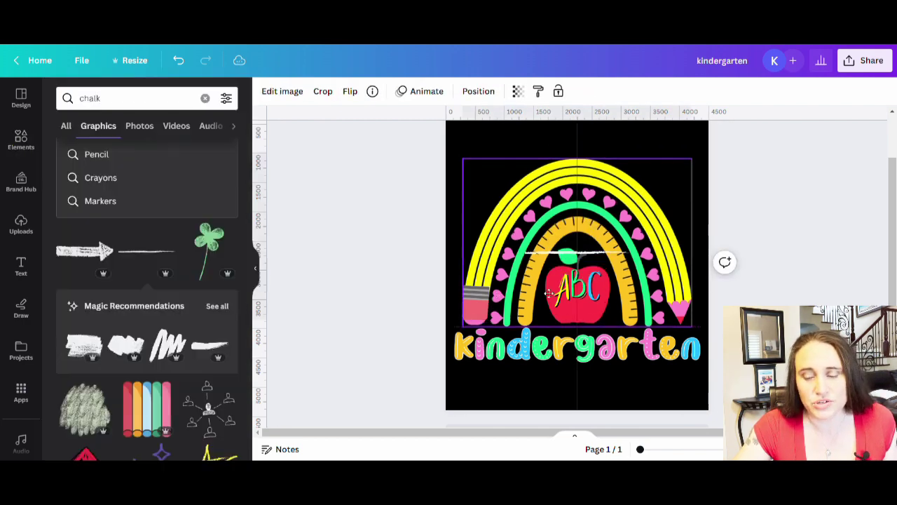
{"action": "left_click_drag", "start_coordinate": [546, 254], "coordinate": [516, 391]}
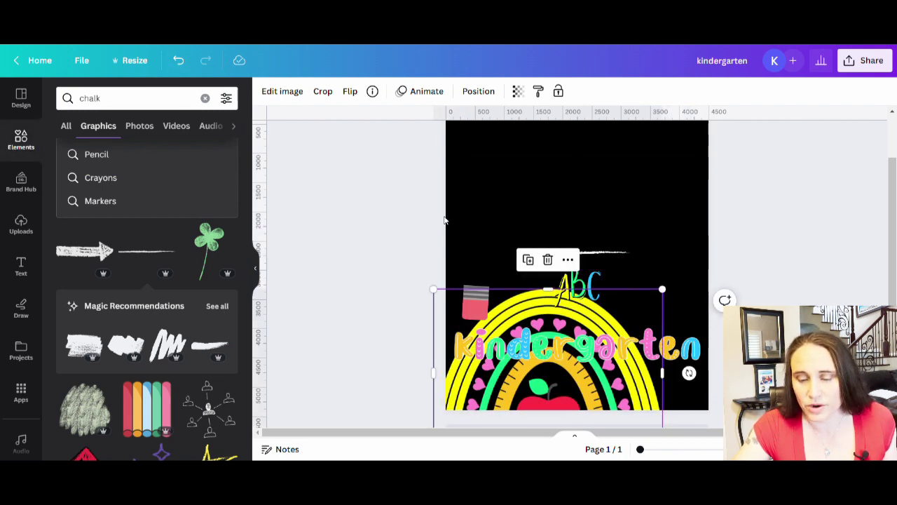
{"action": "left_click", "coordinate": [180, 64]}
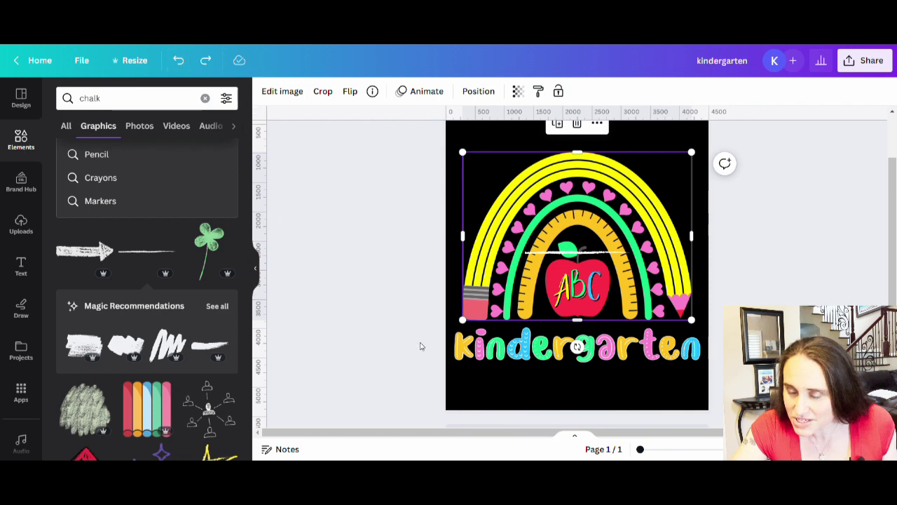
{"action": "left_click", "coordinate": [486, 402]}
Position the white chalk line beneath 'kindergarten', stretched across nearly the full width.
{"action": "scroll", "coordinate": [678, 213], "scroll_direction": "down", "scroll_amount": 1}
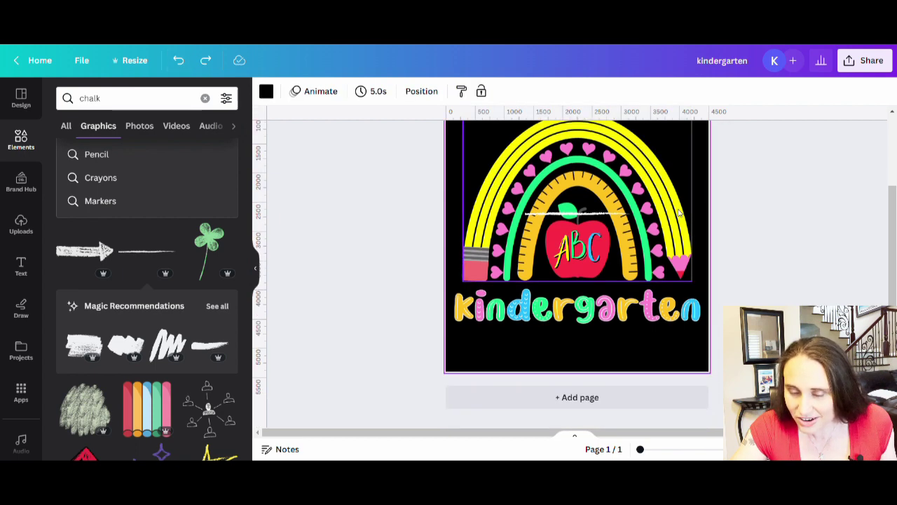
{"action": "left_click", "coordinate": [596, 214]}
{"action": "left_click_drag", "start_coordinate": [596, 214], "coordinate": [701, 370]}
{"action": "left_click", "coordinate": [766, 277]}
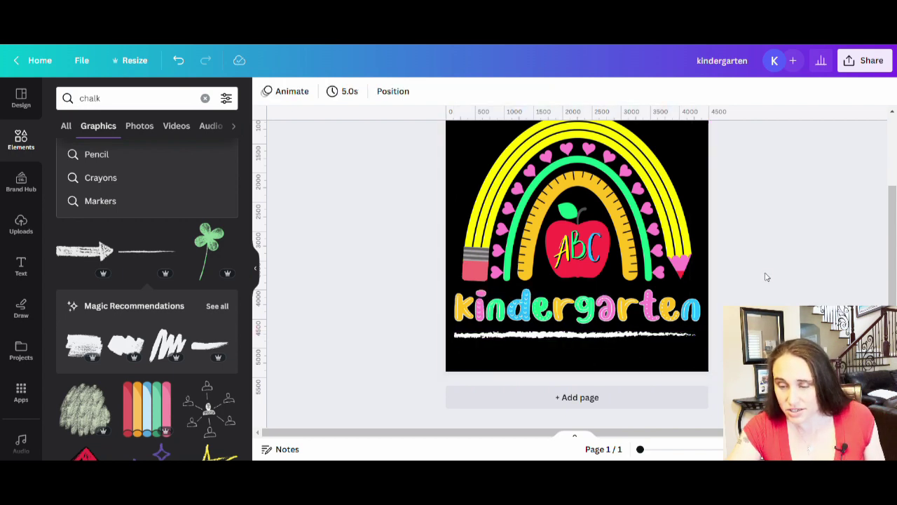
{"action": "left_click", "coordinate": [626, 342]}
{"action": "left_click", "coordinate": [465, 155]}
{"action": "scroll", "coordinate": [465, 155], "scroll_direction": "up", "scroll_amount": 2}
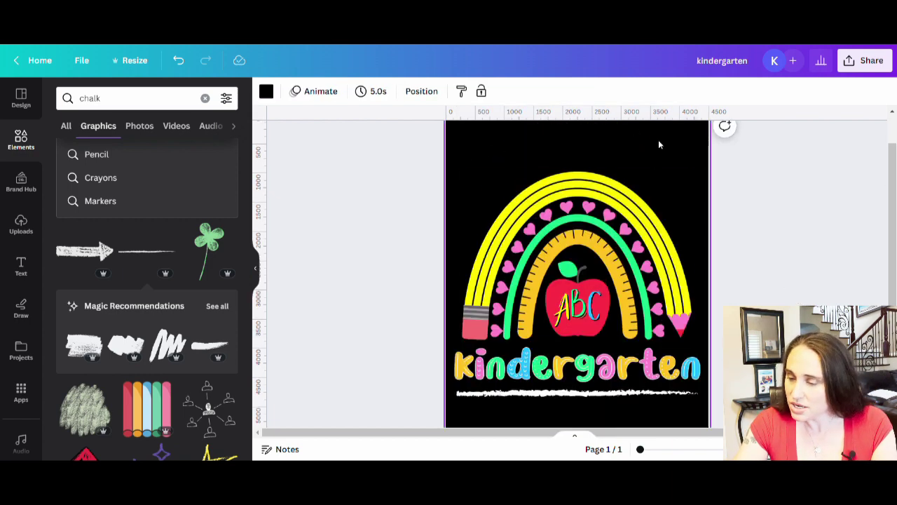
Add a 'HAPPY FIRST DAY OF' text box and move it to the top of the page.
{"action": "key", "text": "t"}
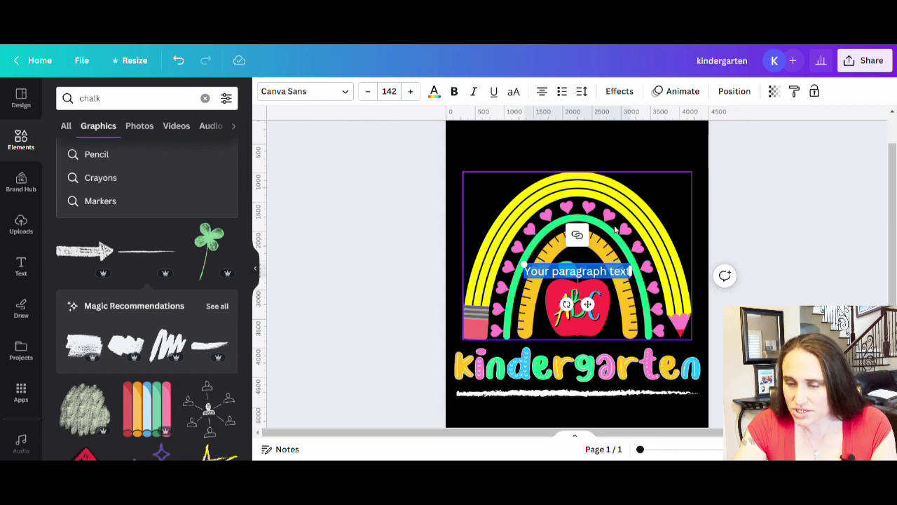
{"action": "type", "text": "HAPP"}
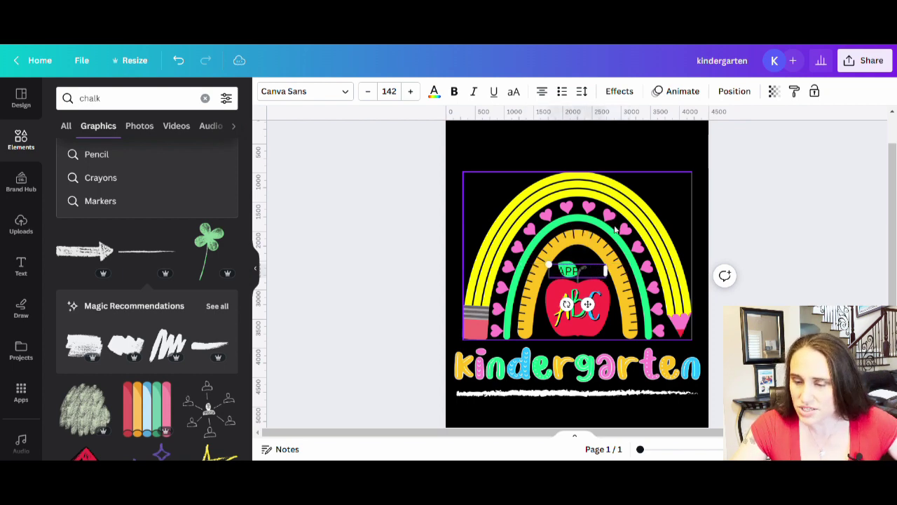
{"action": "type", "text": "Y FIRST DAY O"}
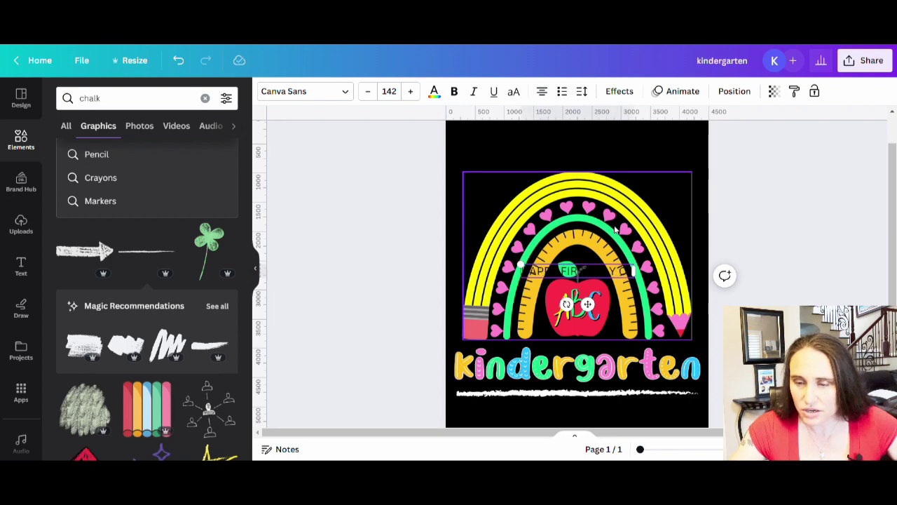
{"action": "left_click", "coordinate": [825, 281]}
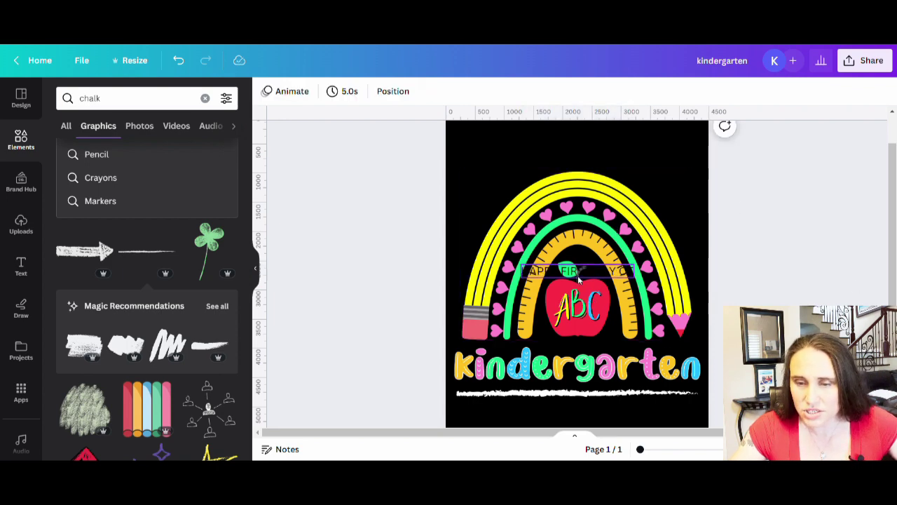
{"action": "left_click_drag", "start_coordinate": [579, 279], "coordinate": [579, 154]}
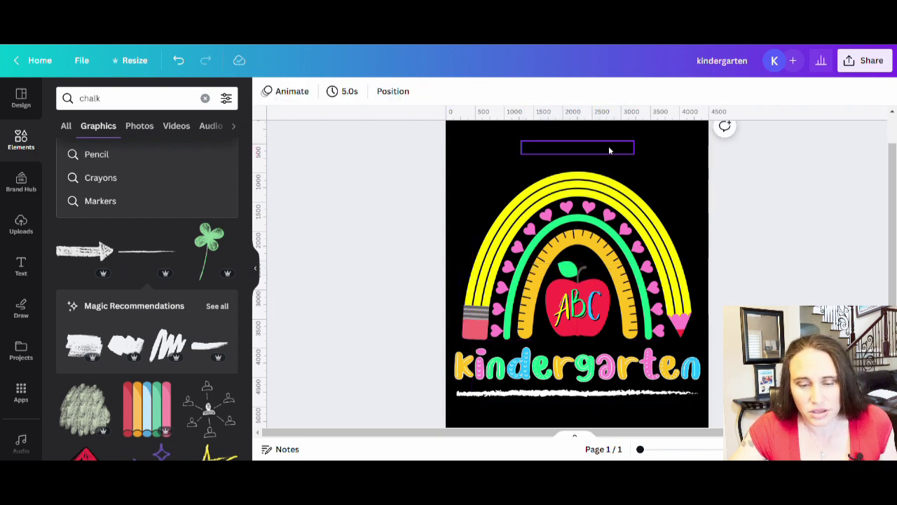
Make the heading text white and enlarge it to size 243.
{"action": "left_click", "coordinate": [603, 148]}
{"action": "left_click", "coordinate": [434, 91]}
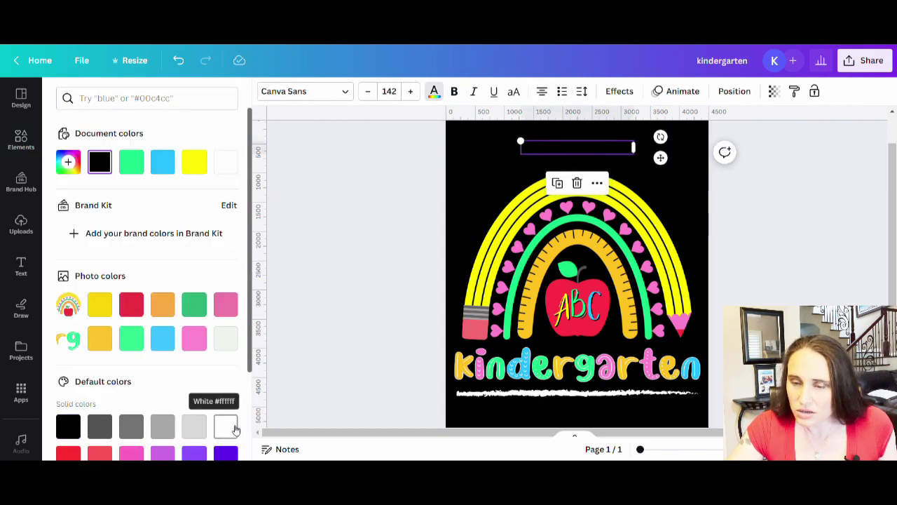
{"action": "left_click", "coordinate": [234, 428]}
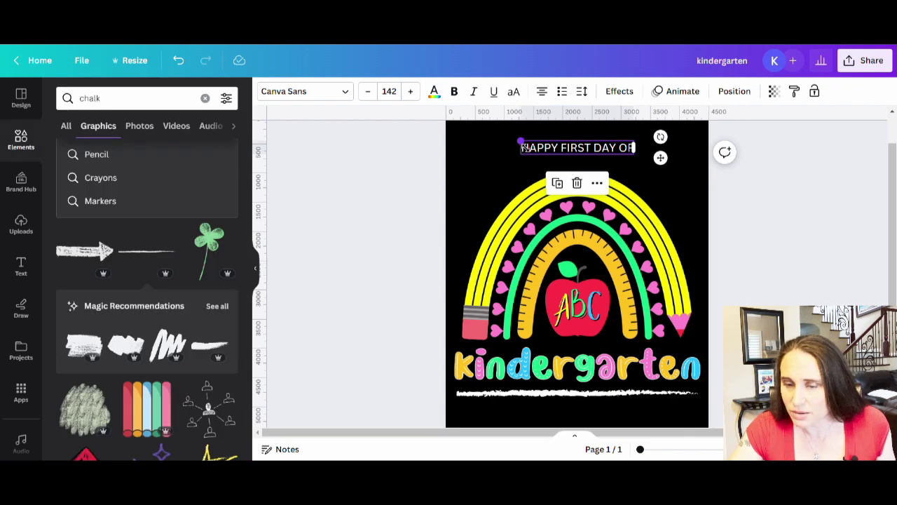
{"action": "left_click_drag", "start_coordinate": [521, 141], "coordinate": [490, 139]}
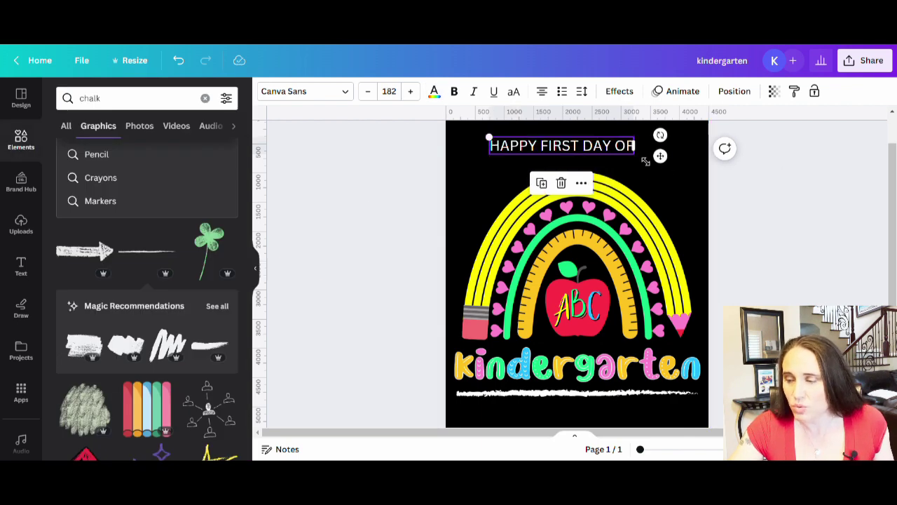
{"action": "left_click_drag", "start_coordinate": [651, 162], "coordinate": [676, 202]}
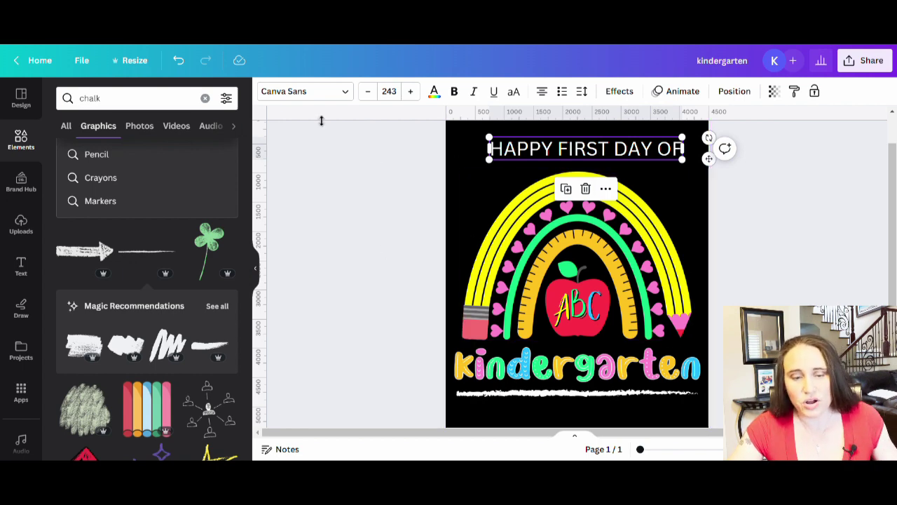
Search fonts for 'kid' and try More Sugar Thin, Handy Casual and One Little Font on the heading.
{"action": "left_click", "coordinate": [326, 97]}
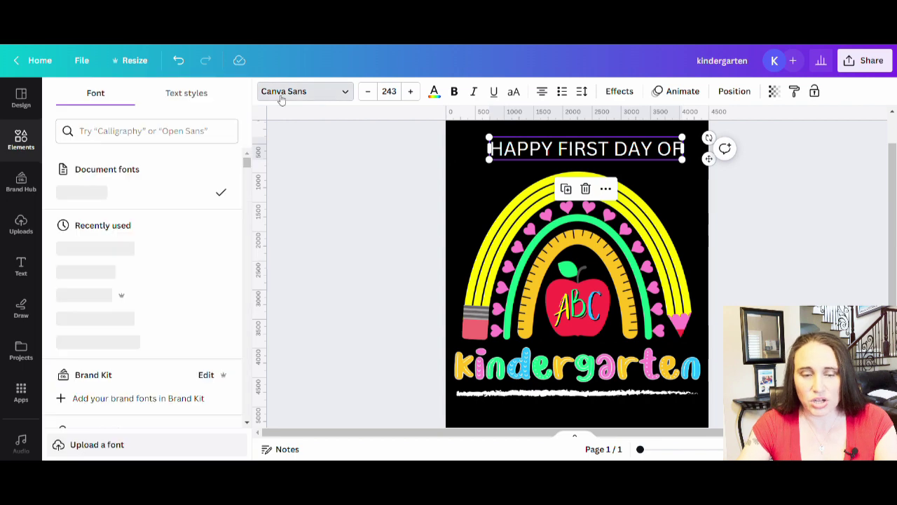
{"action": "left_click", "coordinate": [147, 131]}
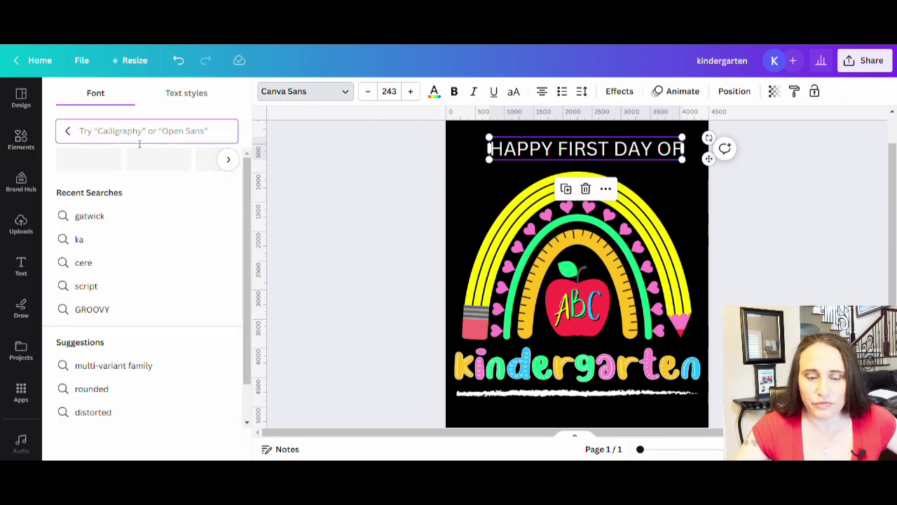
{"action": "type", "text": "kID"}
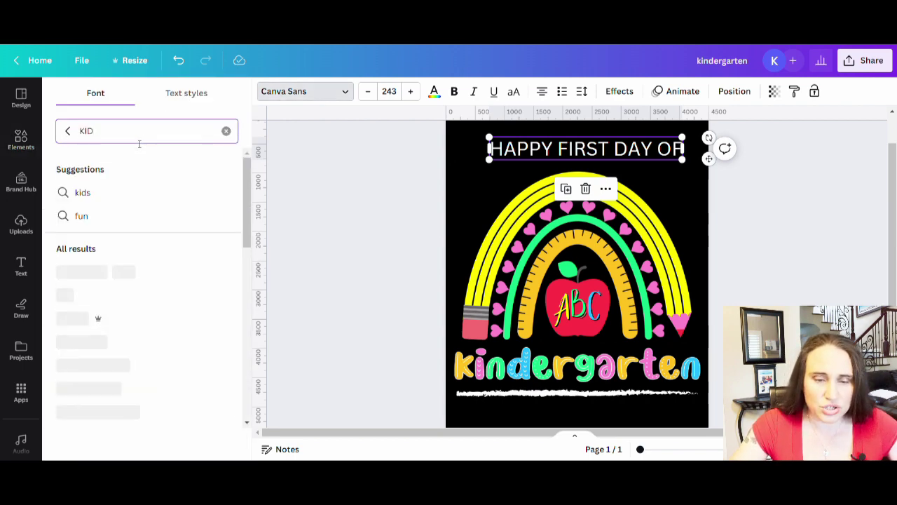
{"action": "scroll", "coordinate": [106, 248], "scroll_direction": "down", "scroll_amount": 2}
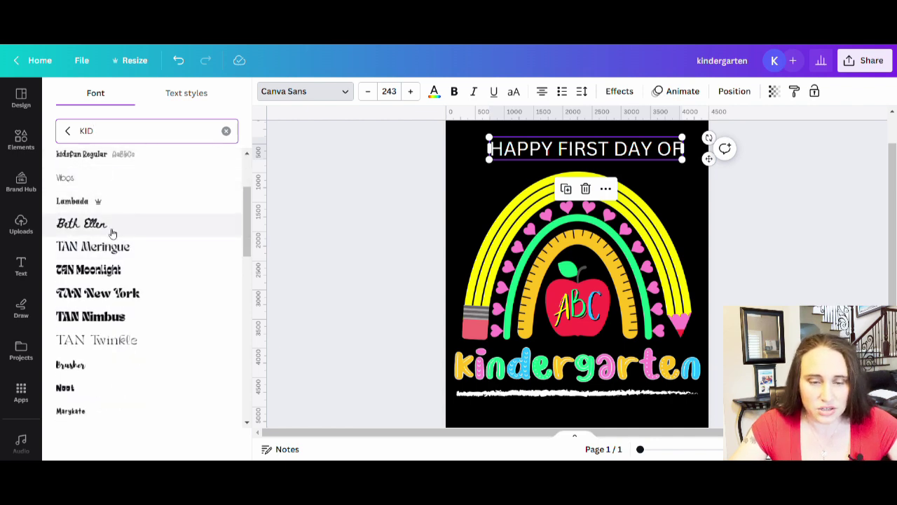
{"action": "scroll", "coordinate": [115, 238], "scroll_direction": "down", "scroll_amount": 3}
{"action": "scroll", "coordinate": [114, 251], "scroll_direction": "down", "scroll_amount": 5}
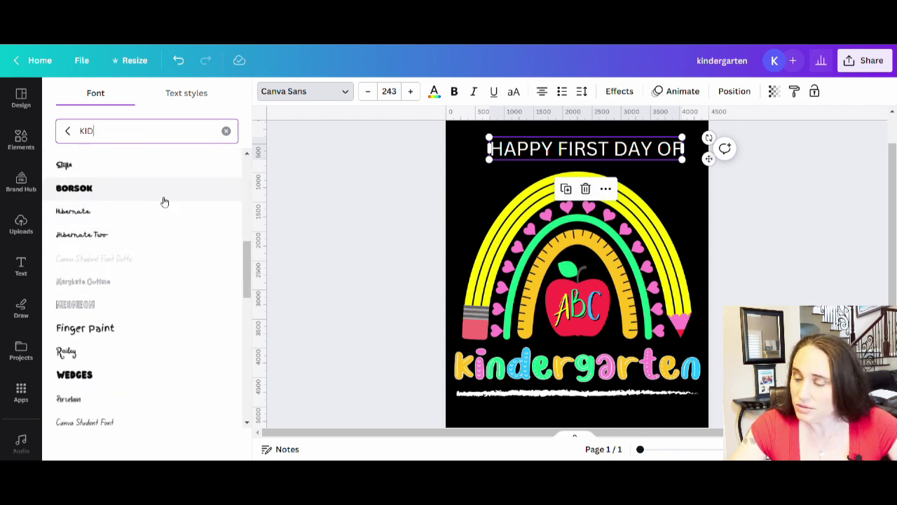
{"action": "scroll", "coordinate": [135, 235], "scroll_direction": "down", "scroll_amount": 1}
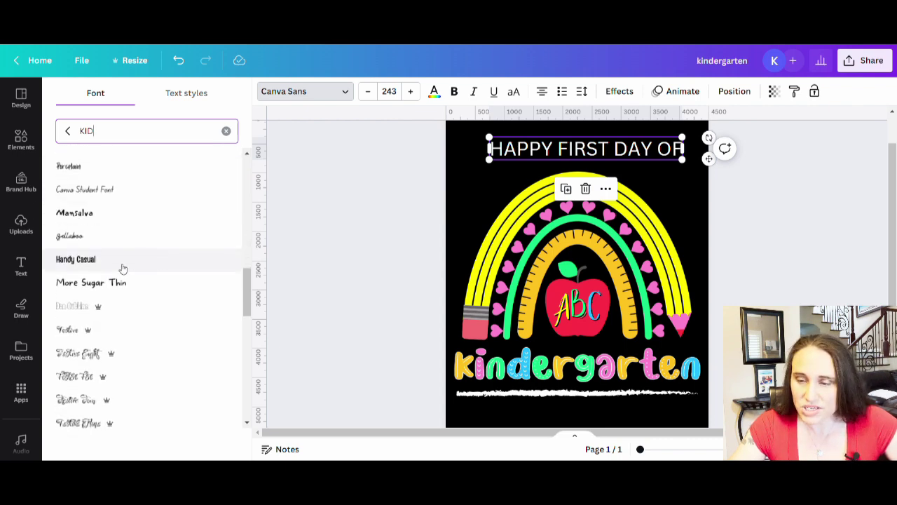
{"action": "left_click", "coordinate": [94, 289]}
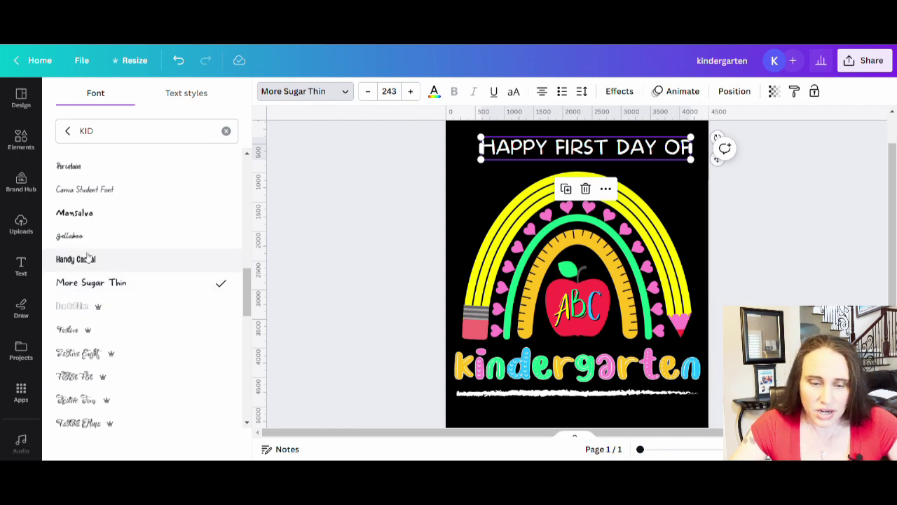
{"action": "left_click", "coordinate": [87, 259]}
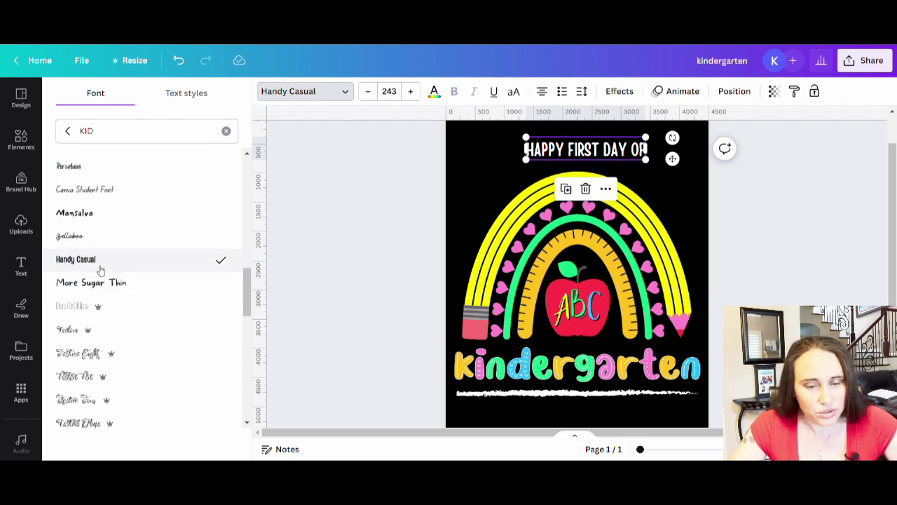
{"action": "scroll", "coordinate": [102, 266], "scroll_direction": "down", "scroll_amount": 3}
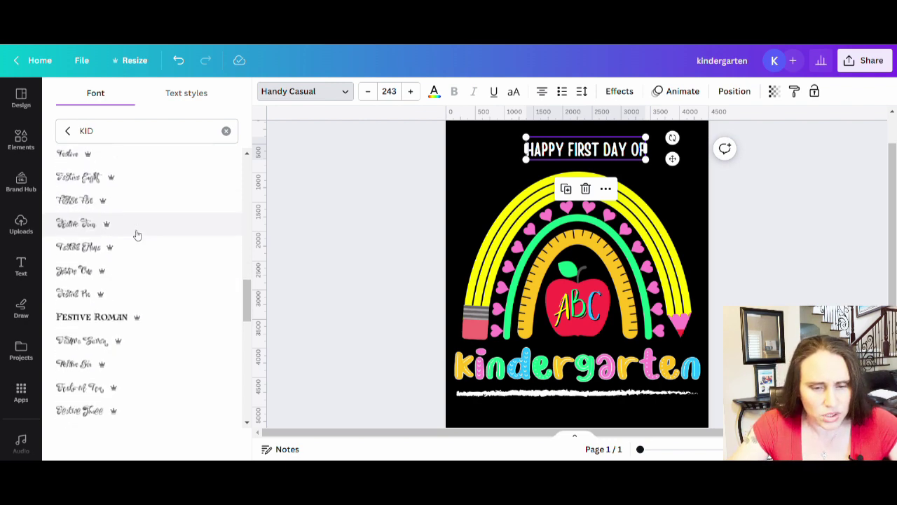
{"action": "scroll", "coordinate": [136, 234], "scroll_direction": "down", "scroll_amount": 4}
{"action": "scroll", "coordinate": [137, 227], "scroll_direction": "down", "scroll_amount": 3}
{"action": "scroll", "coordinate": [158, 221], "scroll_direction": "down", "scroll_amount": 7}
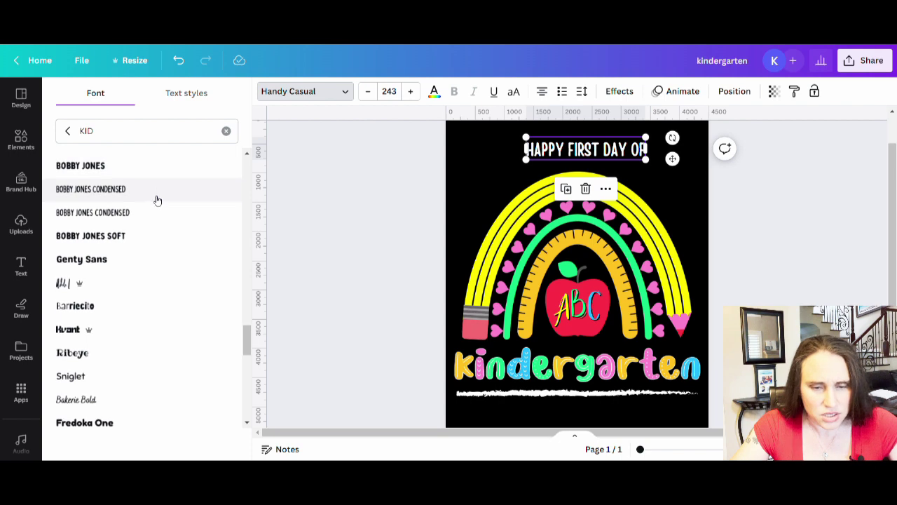
{"action": "scroll", "coordinate": [157, 200], "scroll_direction": "down", "scroll_amount": 2}
{"action": "scroll", "coordinate": [157, 200], "scroll_direction": "down", "scroll_amount": 2}
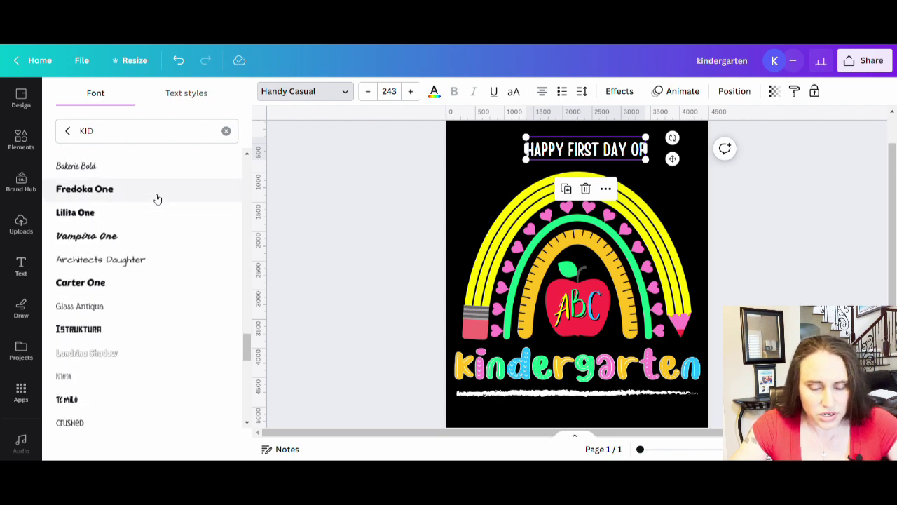
{"action": "scroll", "coordinate": [157, 196], "scroll_direction": "down", "scroll_amount": 3}
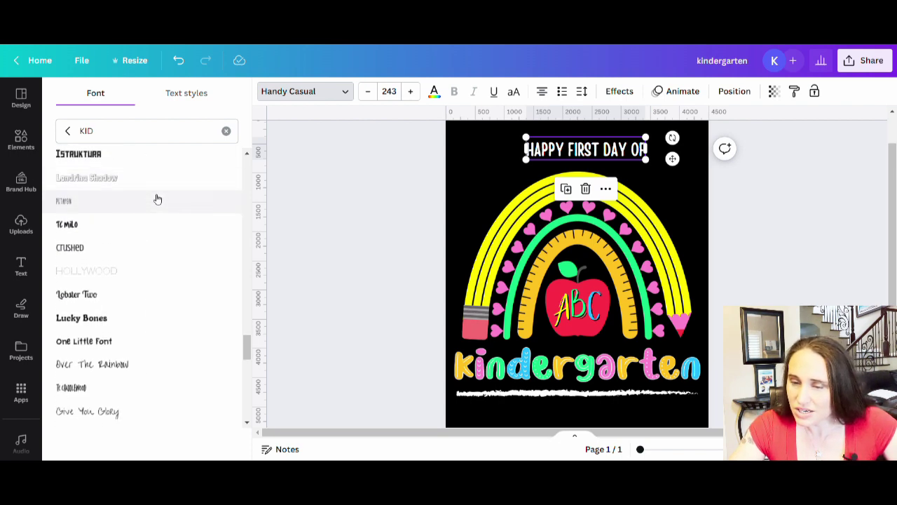
{"action": "left_click", "coordinate": [93, 342]}
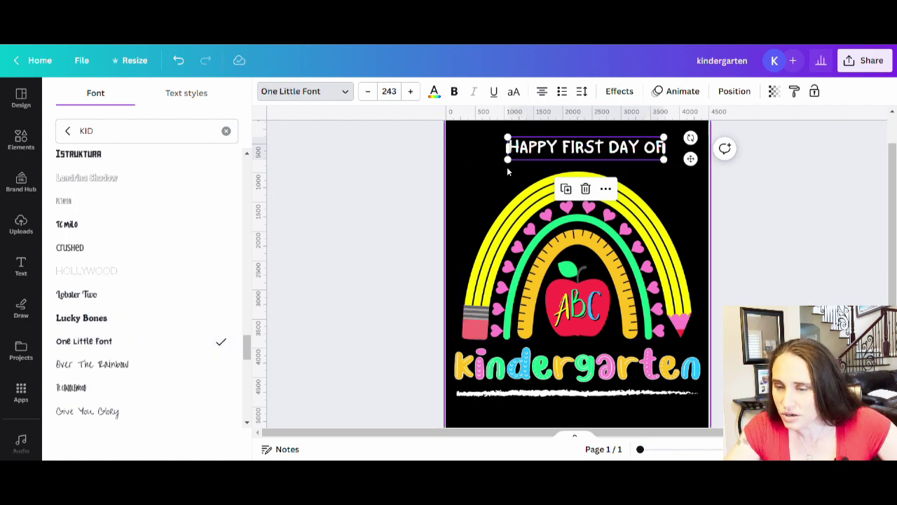
Enlarge the heading text to size 360.
{"action": "left_click_drag", "start_coordinate": [509, 160], "coordinate": [469, 166]}
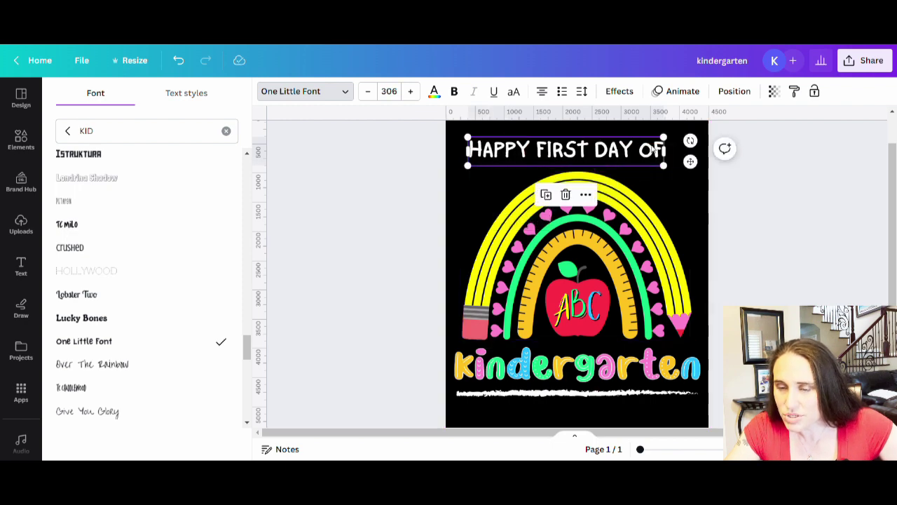
{"action": "left_click_drag", "start_coordinate": [667, 138], "coordinate": [699, 132]}
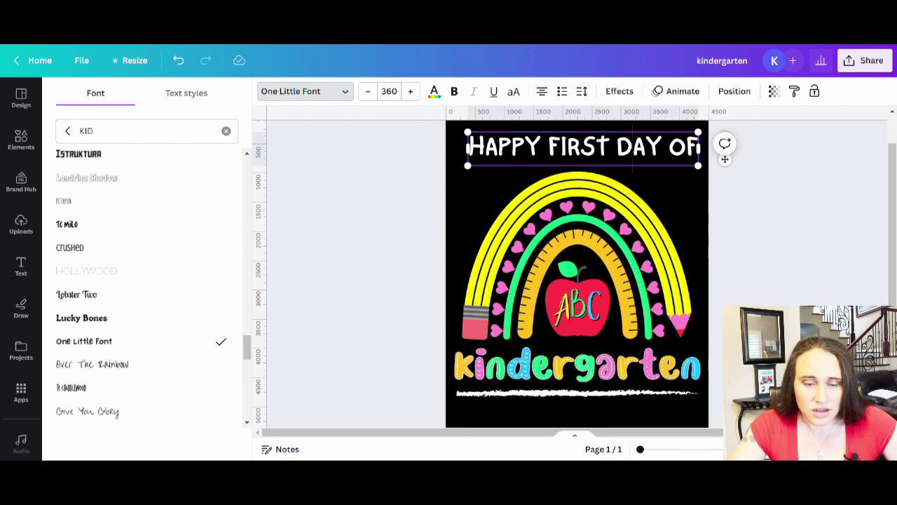
{"action": "scroll", "coordinate": [143, 324], "scroll_direction": "up", "scroll_amount": 10}
{"action": "scroll", "coordinate": [149, 319], "scroll_direction": "up", "scroll_amount": 10}
{"action": "scroll", "coordinate": [80, 305], "scroll_direction": "up", "scroll_amount": 10}
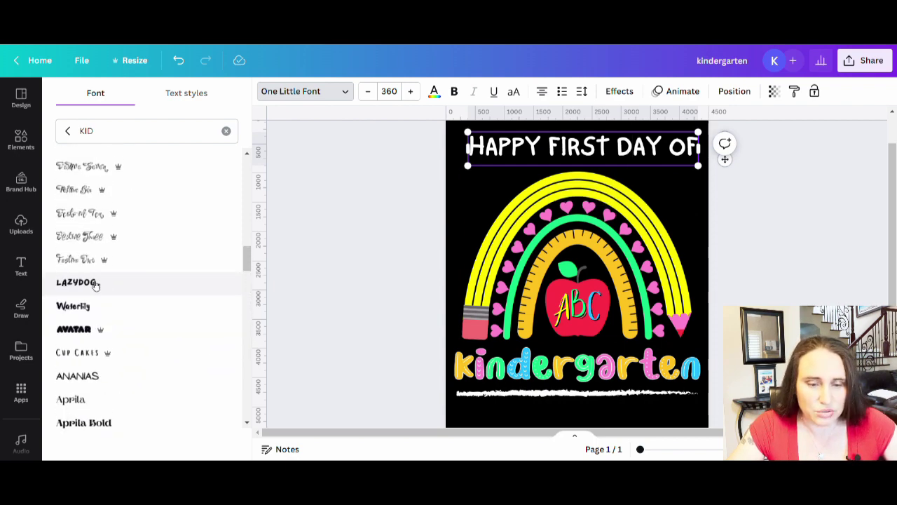
{"action": "scroll", "coordinate": [109, 277], "scroll_direction": "up", "scroll_amount": 15}
{"action": "scroll", "coordinate": [133, 290], "scroll_direction": "down", "scroll_amount": 5}
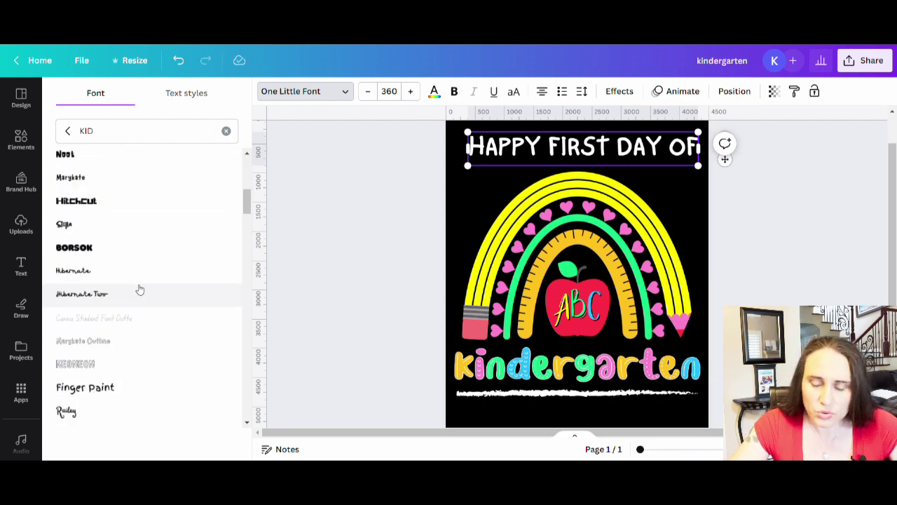
{"action": "scroll", "coordinate": [144, 286], "scroll_direction": "down", "scroll_amount": 5}
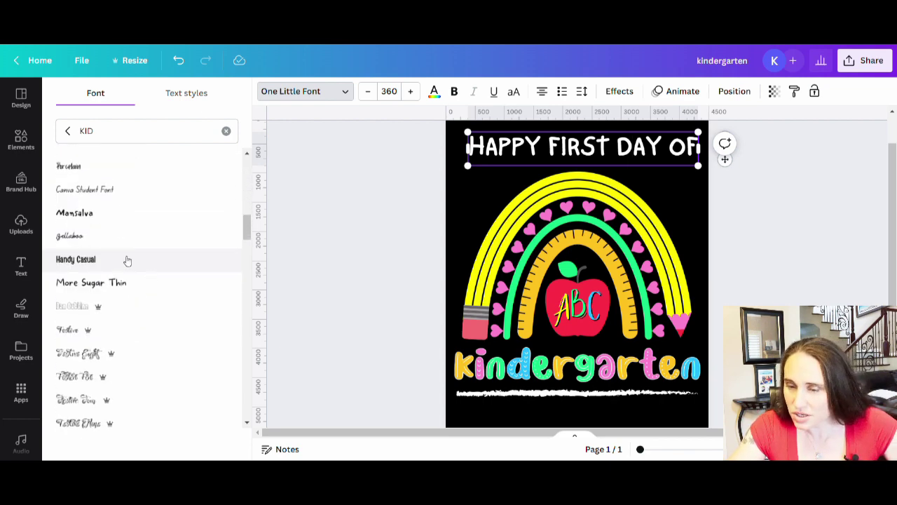
Settle on More Sugar Thin, widen the heading onto one line and centre it at the top.
{"action": "left_click", "coordinate": [128, 281]}
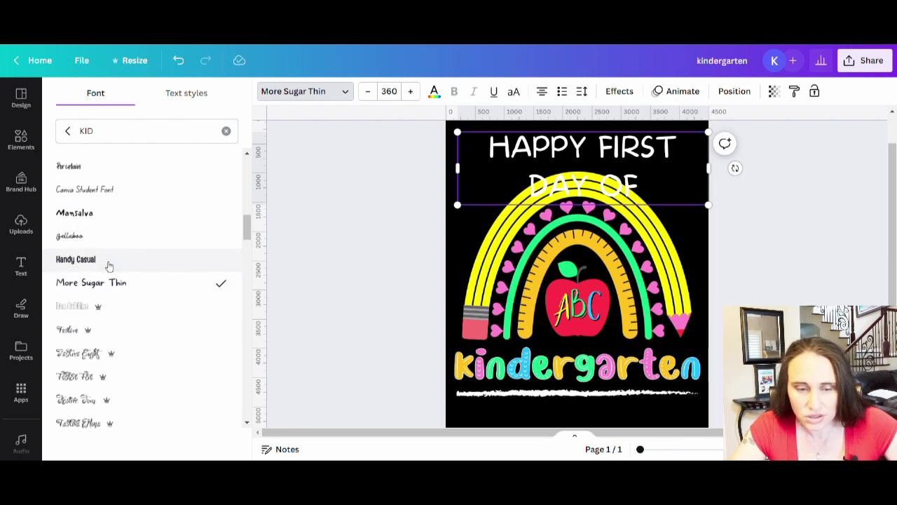
{"action": "left_click", "coordinate": [109, 264]}
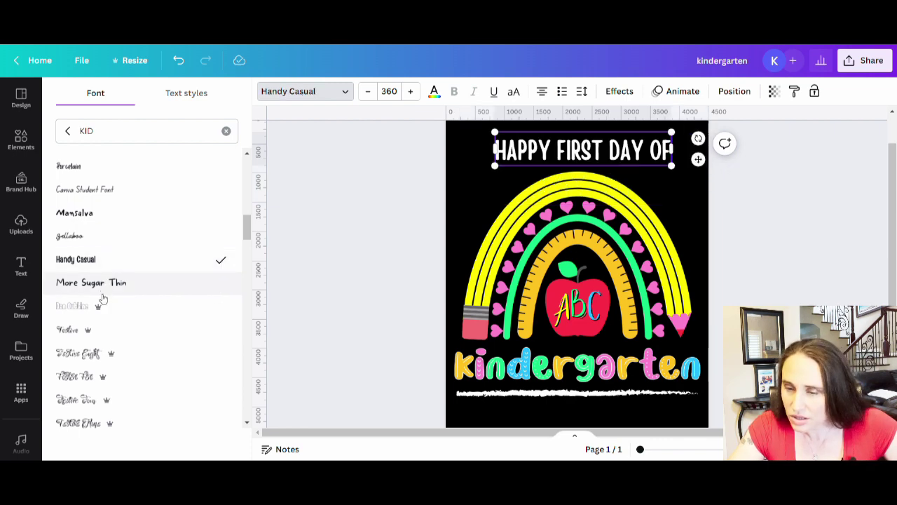
{"action": "left_click", "coordinate": [98, 283]}
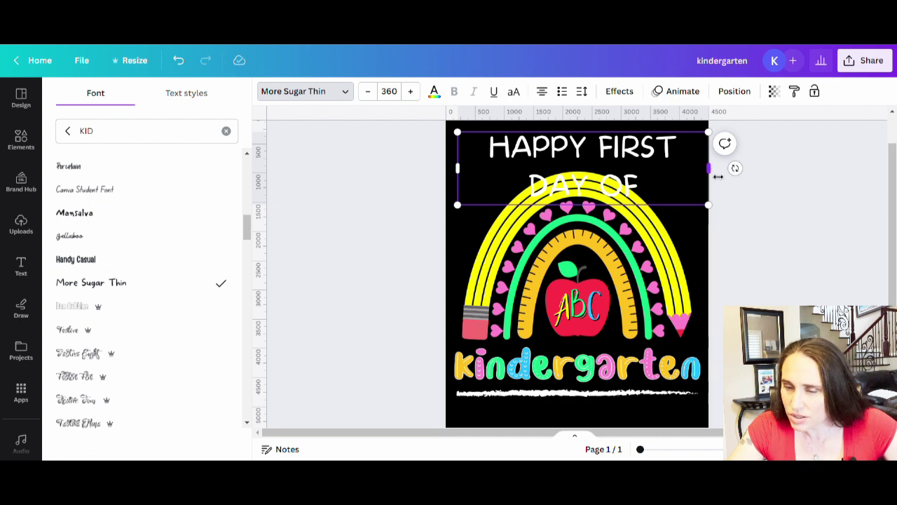
{"action": "left_click_drag", "start_coordinate": [718, 177], "coordinate": [713, 158]}
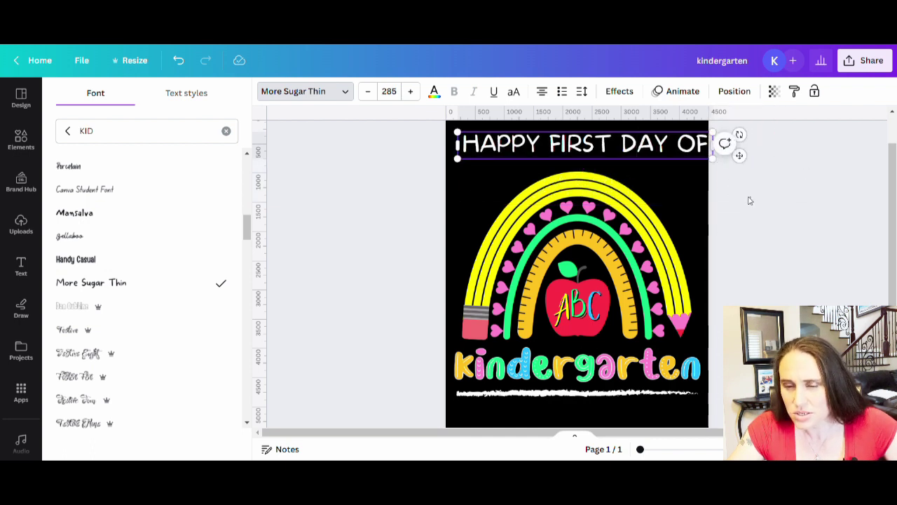
{"action": "left_click", "coordinate": [692, 184]}
{"action": "left_click_drag", "start_coordinate": [643, 147], "coordinate": [635, 161]}
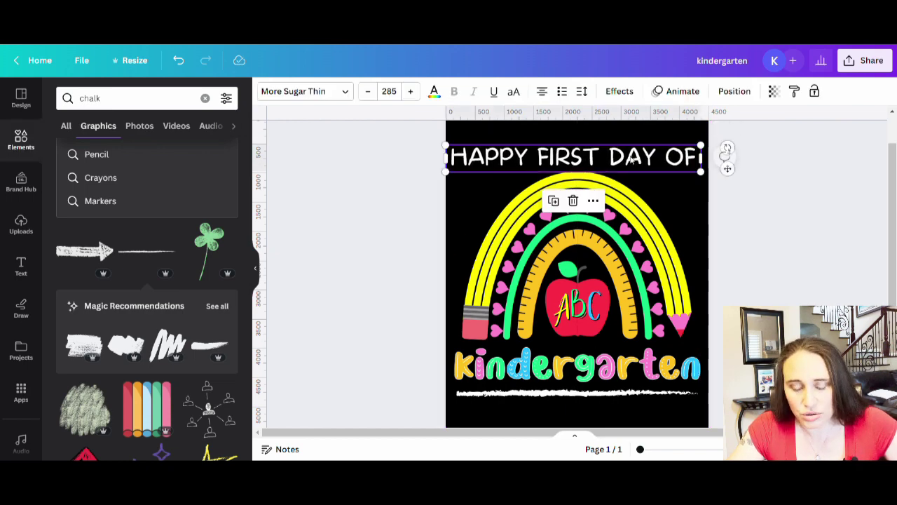
{"action": "left_click", "coordinate": [619, 91]}
{"action": "scroll", "coordinate": [144, 334], "scroll_direction": "down", "scroll_amount": 1}
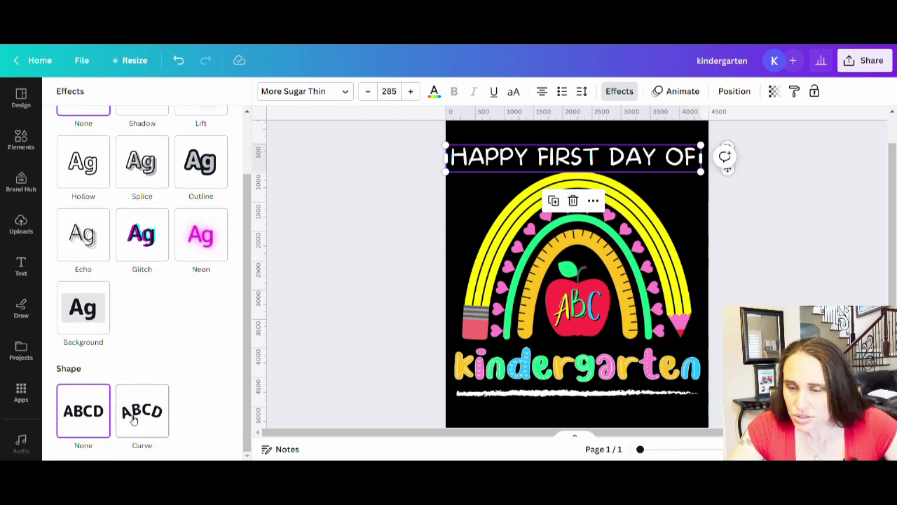
{"action": "left_click", "coordinate": [141, 413]}
{"action": "scroll", "coordinate": [168, 435], "scroll_direction": "down", "scroll_amount": 1}
{"action": "left_click_drag", "start_coordinate": [200, 442], "coordinate": [185, 442]}
{"action": "left_click_drag", "start_coordinate": [573, 154], "coordinate": [581, 152]}
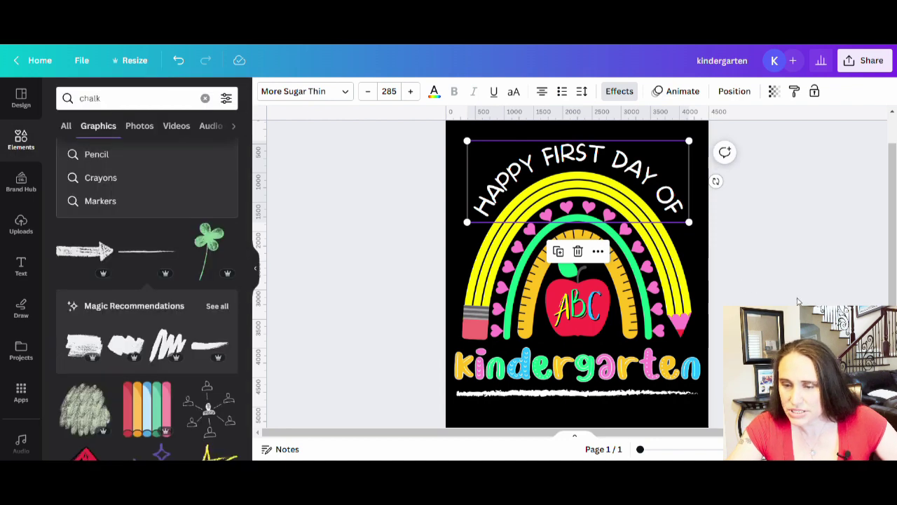
{"action": "left_click", "coordinate": [798, 302]}
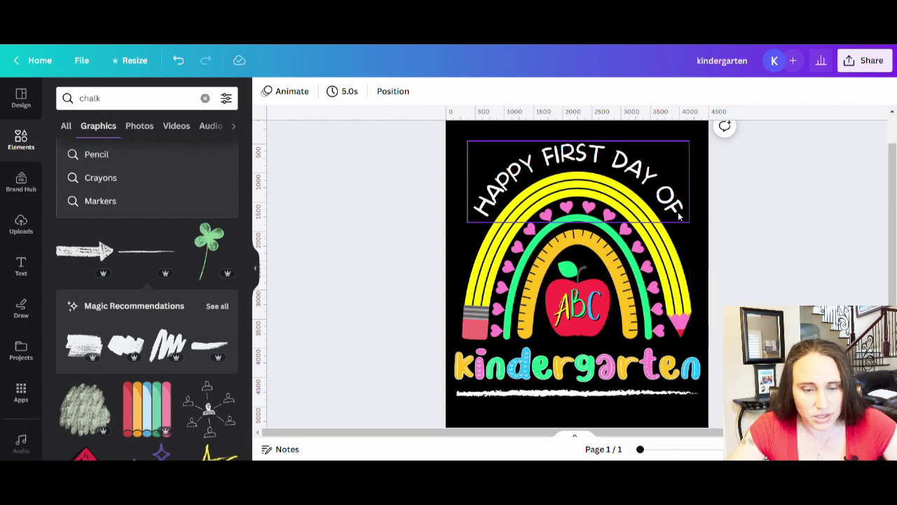
Change the curved heading's font to One Little Font.
{"action": "left_click", "coordinate": [636, 155]}
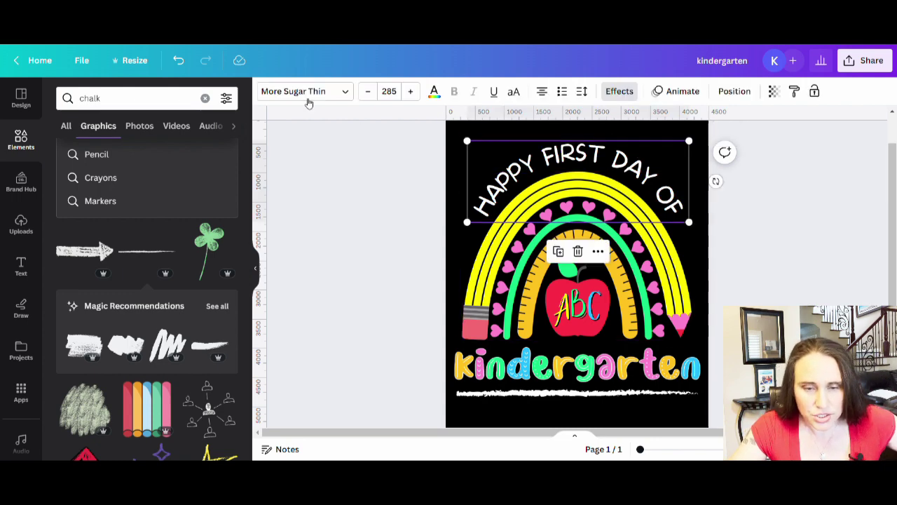
{"action": "left_click", "coordinate": [311, 92]}
{"action": "scroll", "coordinate": [144, 245], "scroll_direction": "down", "scroll_amount": 2}
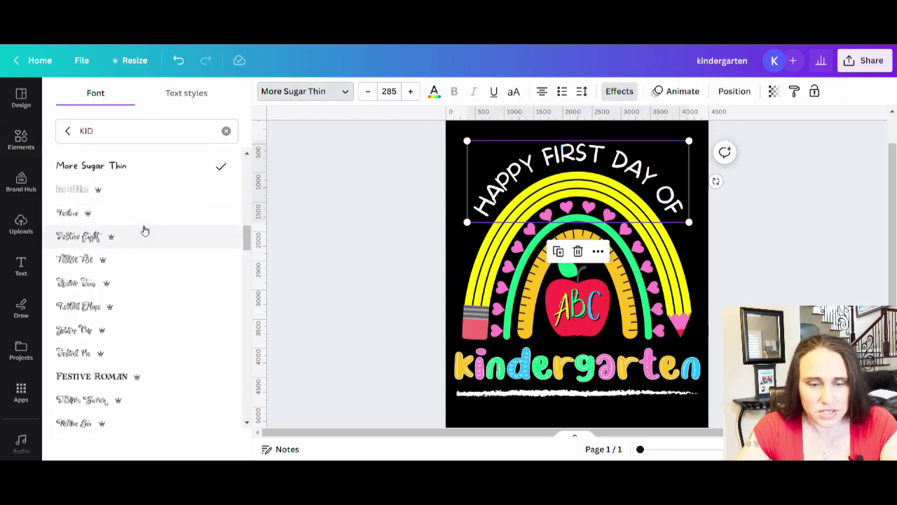
{"action": "double_click", "coordinate": [140, 131]}
{"action": "type", "text": "ONW"}
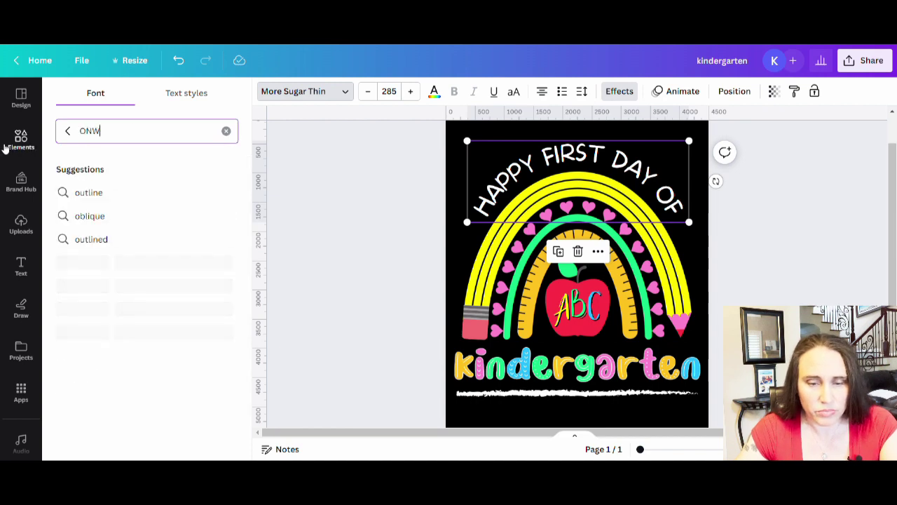
{"action": "key", "text": "BackSpace"}
{"action": "type", "text": "E L"}
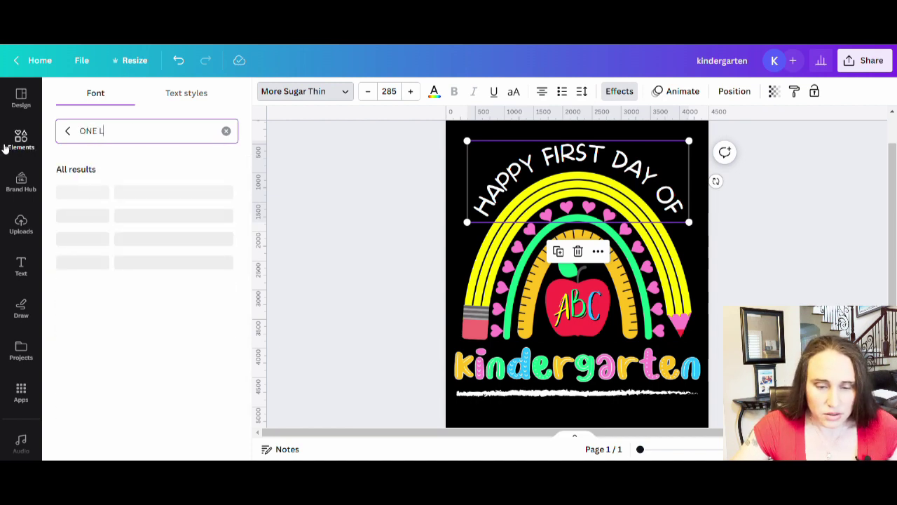
{"action": "type", "text": "ITTLE FONT"}
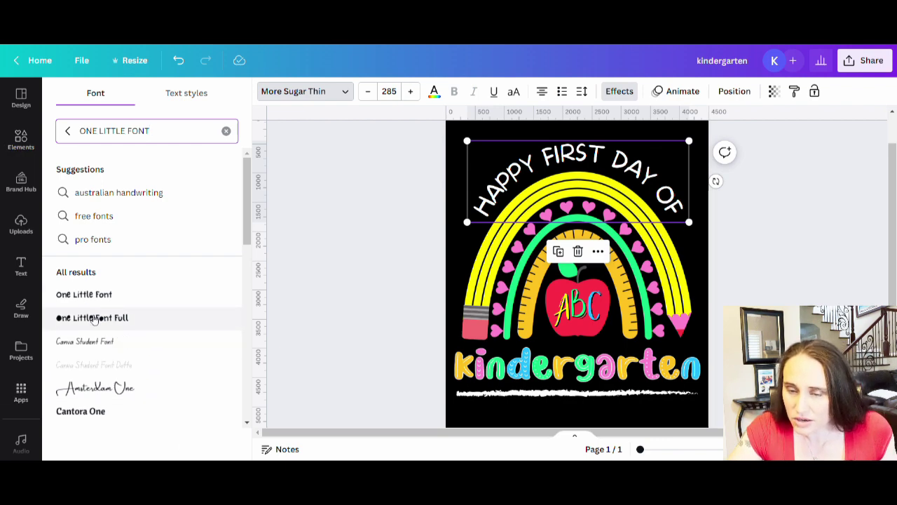
{"action": "left_click", "coordinate": [89, 297]}
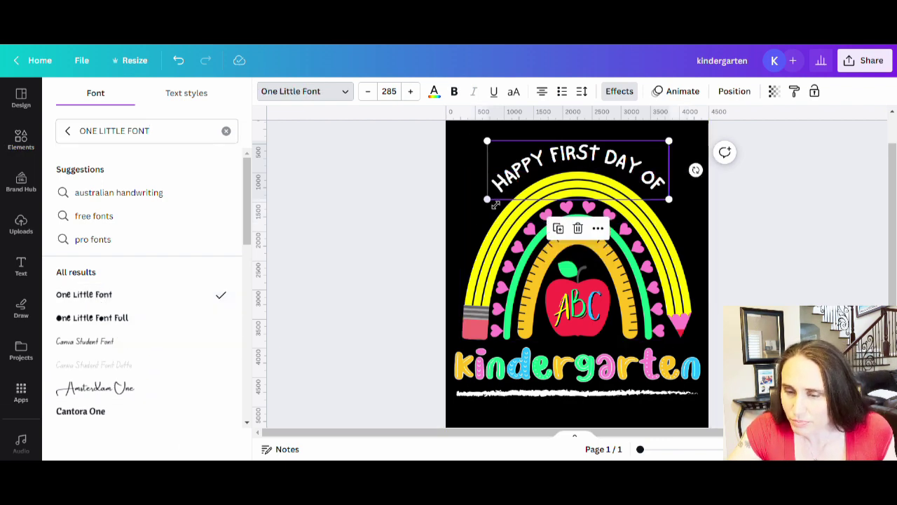
Enlarge the heading to size 386, make it bold, and centre it above the rainbow.
{"action": "left_click_drag", "start_coordinate": [487, 199], "coordinate": [422, 220]}
{"action": "left_click_drag", "start_coordinate": [514, 145], "coordinate": [559, 168]}
{"action": "left_click", "coordinate": [455, 92]}
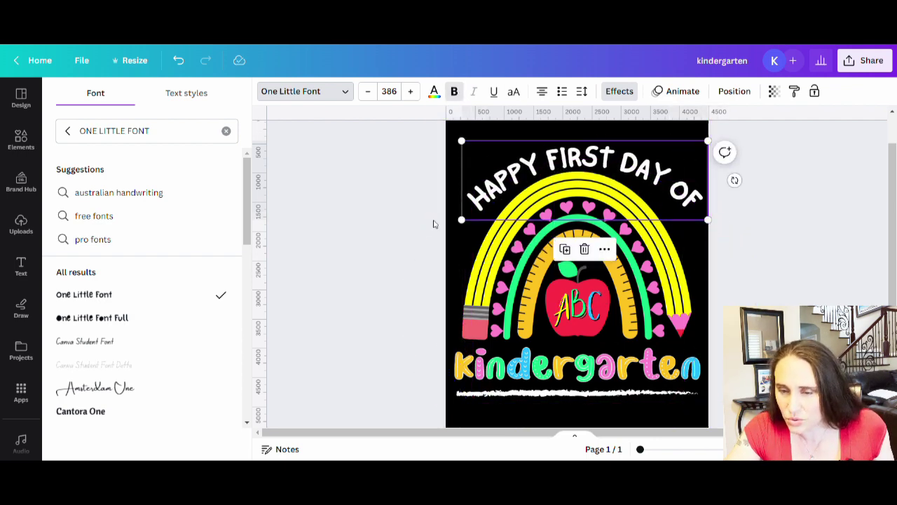
{"action": "left_click", "coordinate": [430, 247]}
{"action": "left_click_drag", "start_coordinate": [611, 153], "coordinate": [602, 144]}
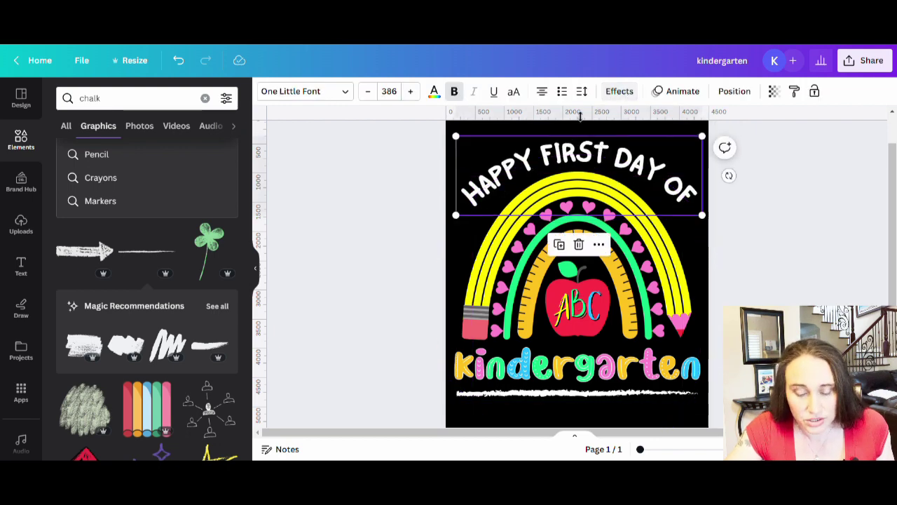
Raise the heading's Curve effect from 51 to 63 for a wider arch.
{"action": "left_click", "coordinate": [608, 90]}
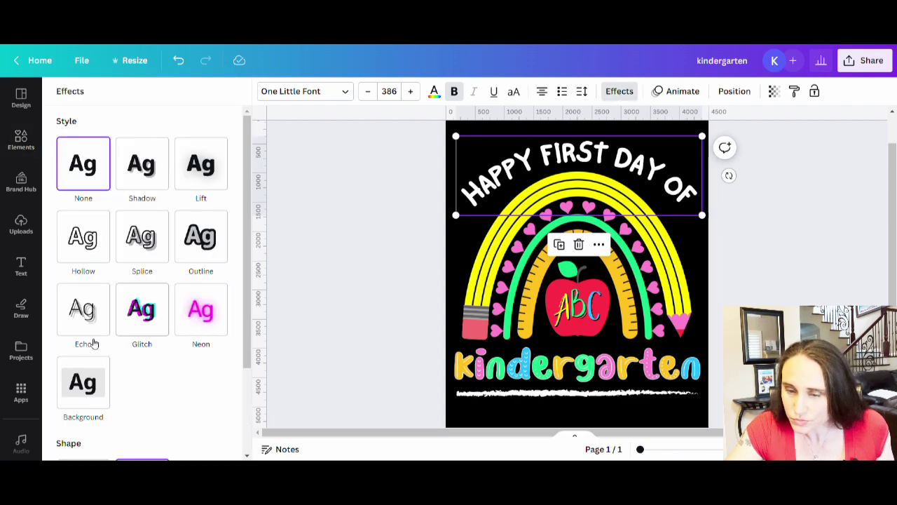
{"action": "scroll", "coordinate": [105, 393], "scroll_direction": "down", "scroll_amount": 3}
{"action": "left_click_drag", "start_coordinate": [186, 443], "coordinate": [199, 447]}
{"action": "left_click", "coordinate": [312, 348]}
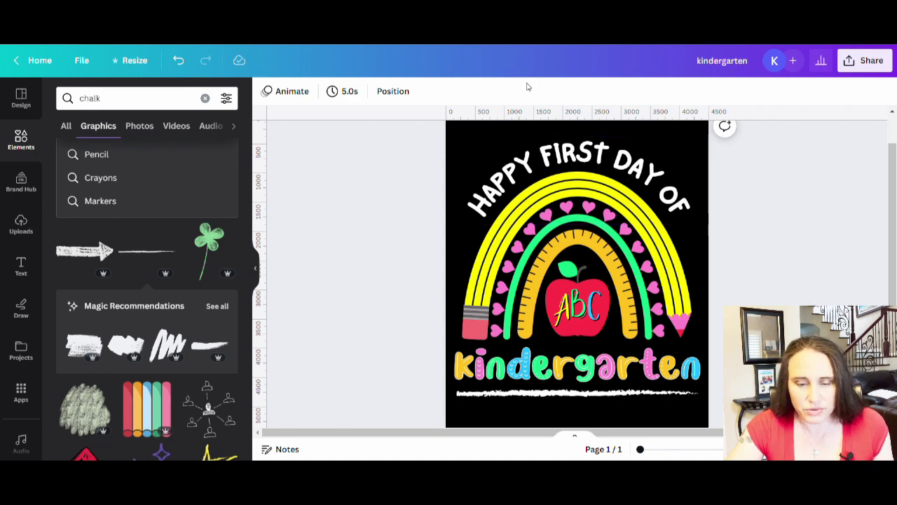
{"action": "left_click", "coordinate": [629, 168]}
{"action": "left_click", "coordinate": [433, 93]}
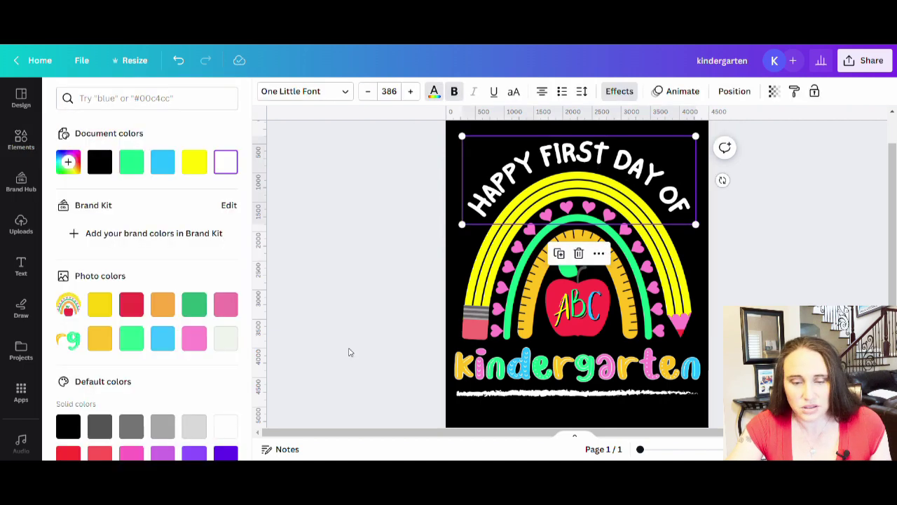
{"action": "left_click", "coordinate": [163, 338]}
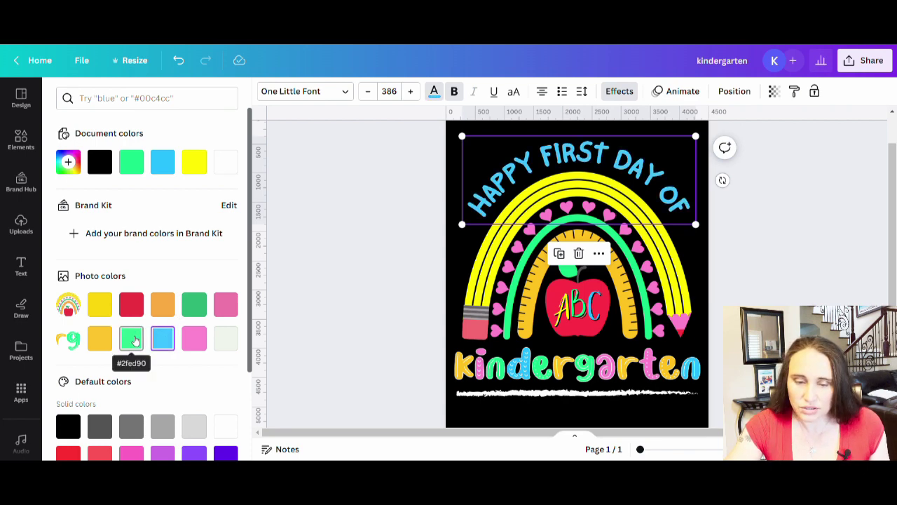
{"action": "left_click", "coordinate": [131, 339]}
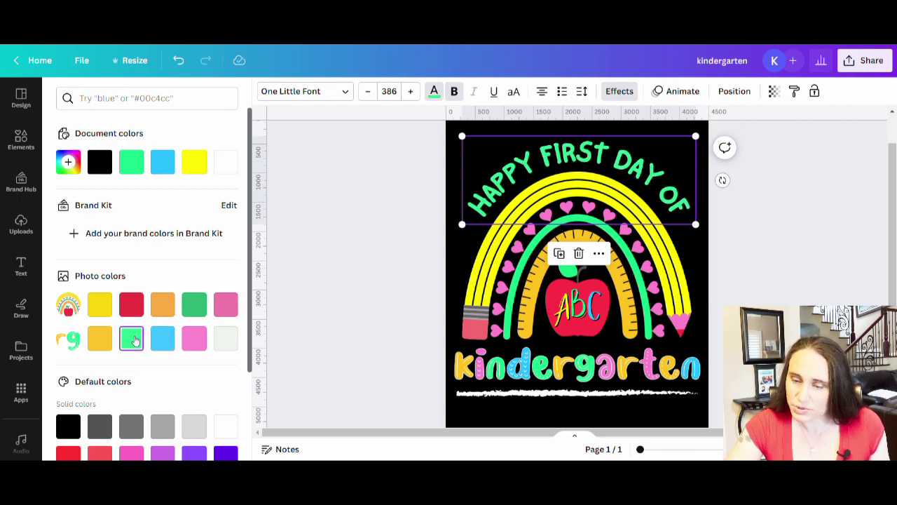
{"action": "left_click", "coordinate": [205, 340]}
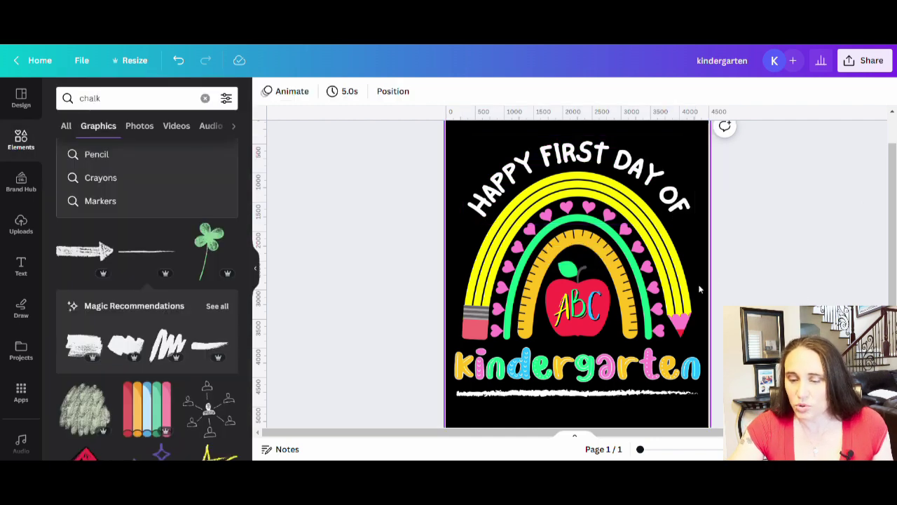
Select heading, rainbow, kindergarten and chalk line together and nudge them slightly upward.
{"action": "scroll", "coordinate": [695, 195], "scroll_direction": "up", "scroll_amount": 1}
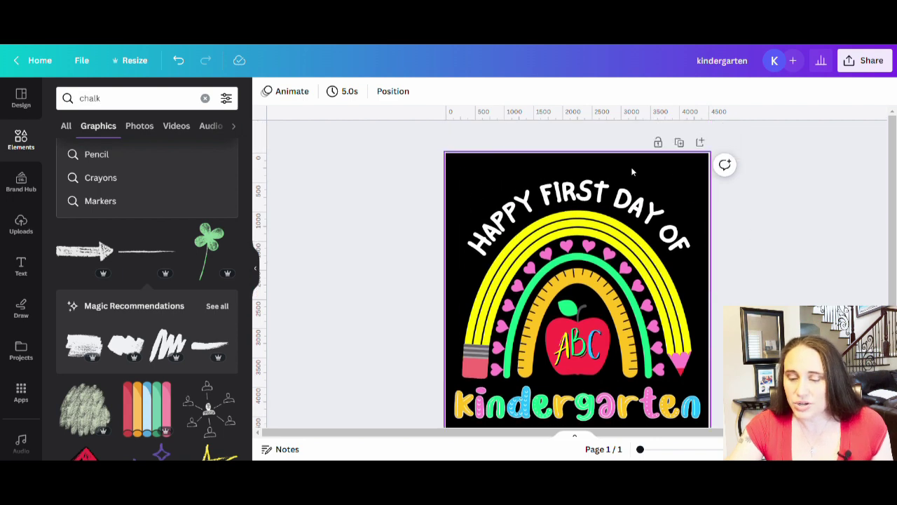
{"action": "scroll", "coordinate": [631, 171], "scroll_direction": "down", "scroll_amount": 1}
{"action": "scroll", "coordinate": [695, 387], "scroll_direction": "up", "scroll_amount": 1}
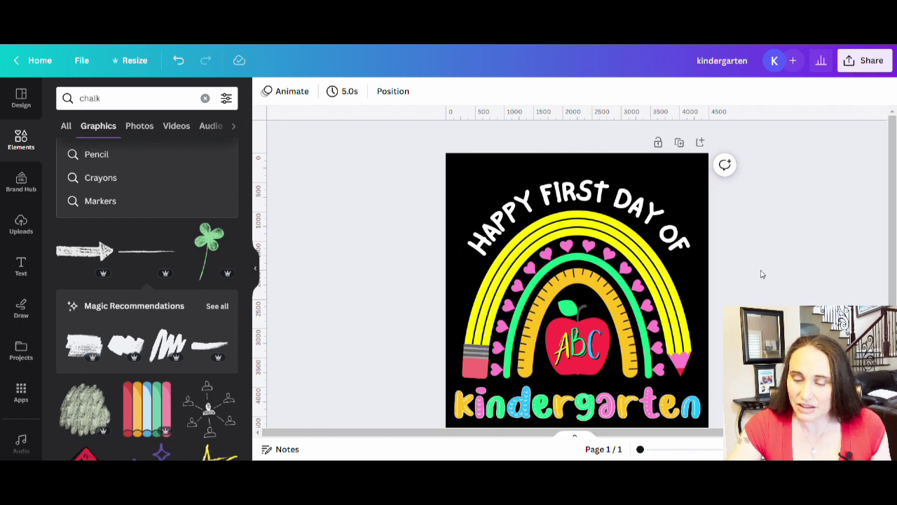
{"action": "scroll", "coordinate": [640, 202], "scroll_direction": "down", "scroll_amount": 1}
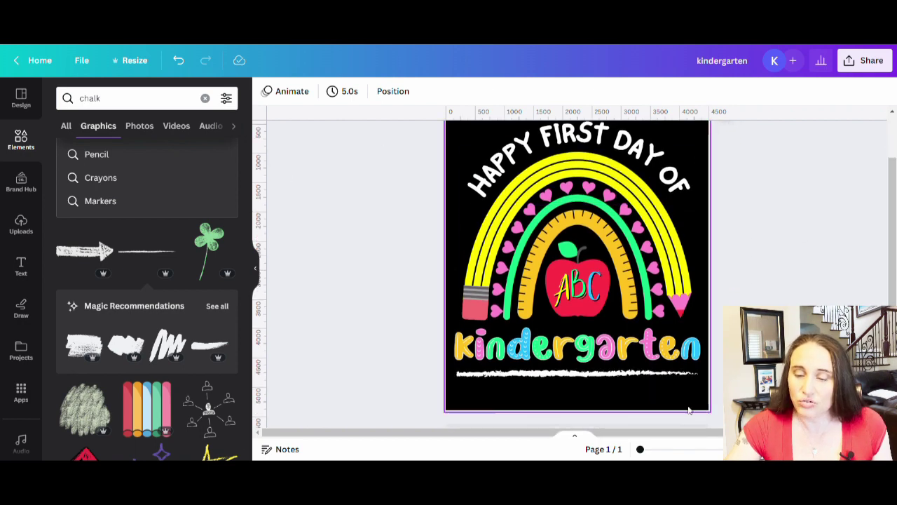
{"action": "left_click_drag", "start_coordinate": [697, 400], "coordinate": [432, 128]}
{"action": "scroll", "coordinate": [727, 251], "scroll_direction": "up", "scroll_amount": 1}
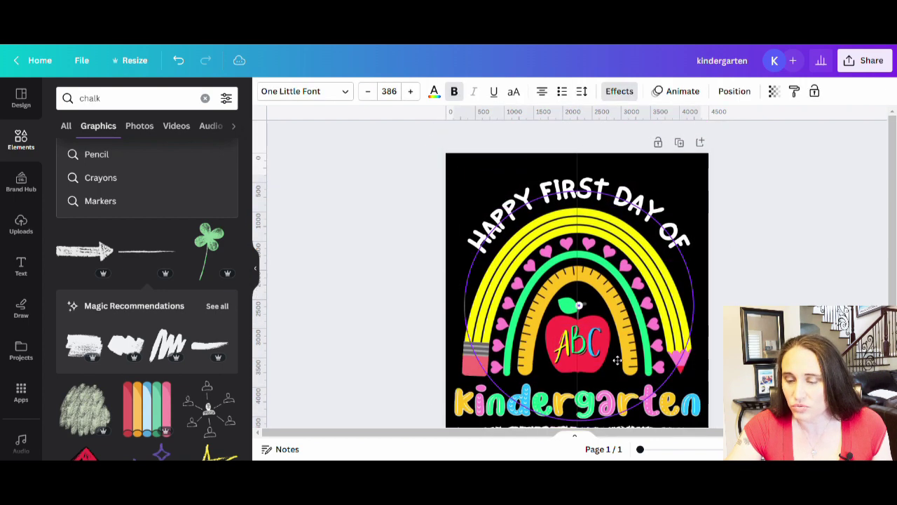
{"action": "left_click_drag", "start_coordinate": [617, 358], "coordinate": [617, 352]}
{"action": "left_click", "coordinate": [806, 286]}
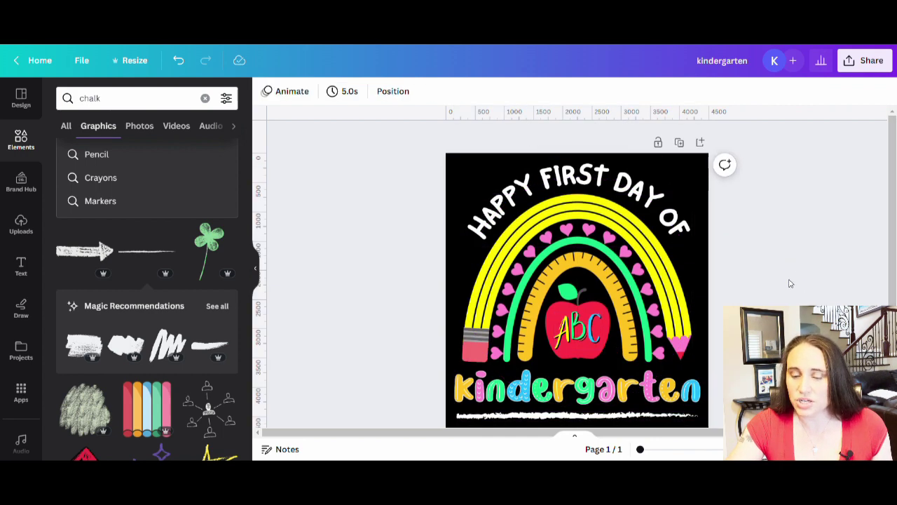
{"action": "scroll", "coordinate": [806, 290], "scroll_direction": "down", "scroll_amount": 2}
{"action": "scroll", "coordinate": [806, 290], "scroll_direction": "up", "scroll_amount": 3}
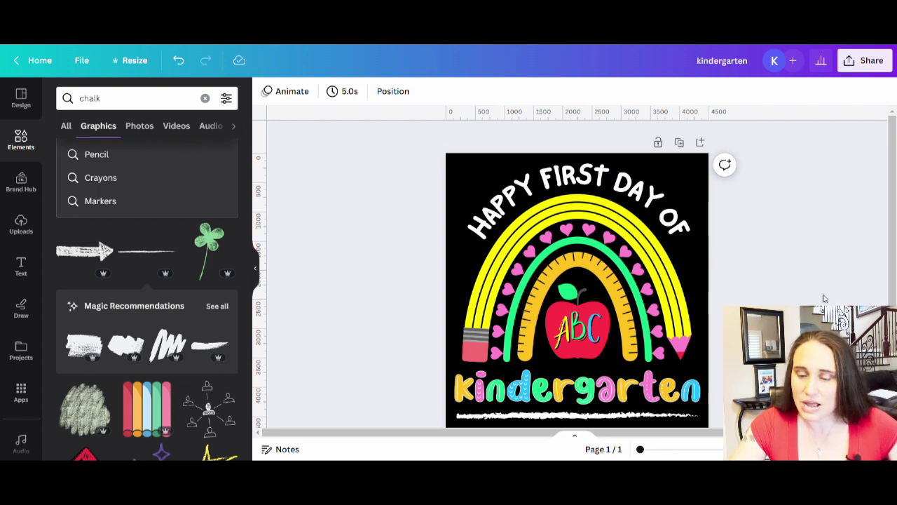
{"action": "scroll", "coordinate": [874, 249], "scroll_direction": "down", "scroll_amount": 2}
{"action": "scroll", "coordinate": [869, 249], "scroll_direction": "up", "scroll_amount": 2}
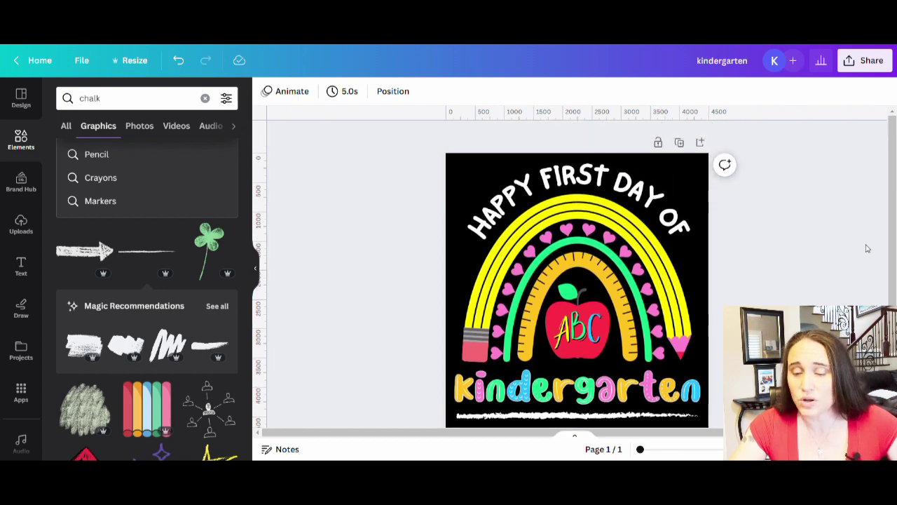
{"action": "scroll", "coordinate": [867, 249], "scroll_direction": "down", "scroll_amount": 2}
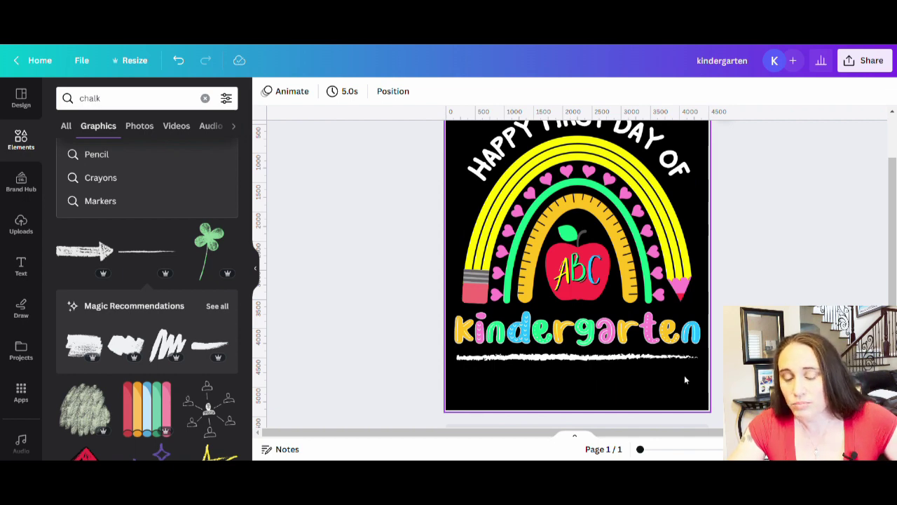
{"action": "scroll", "coordinate": [698, 358], "scroll_direction": "up", "scroll_amount": 1}
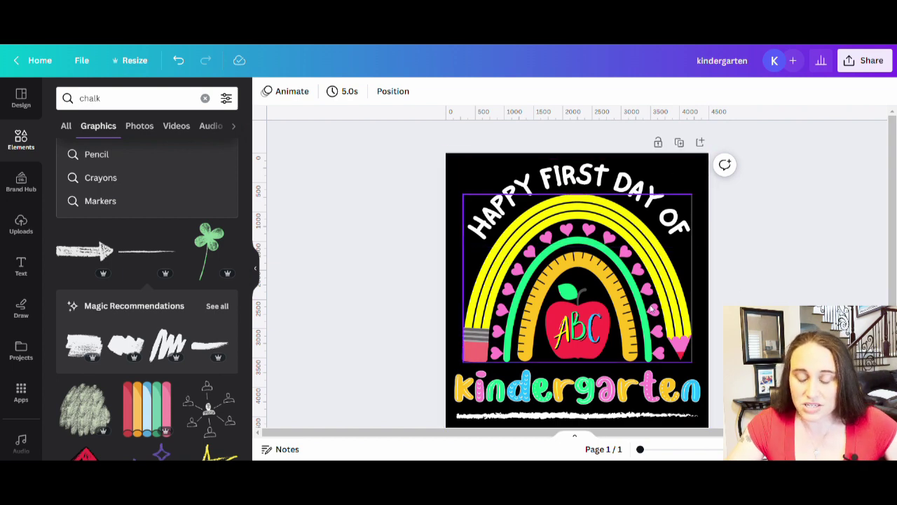
{"action": "scroll", "coordinate": [692, 337], "scroll_direction": "down", "scroll_amount": 1}
{"action": "scroll", "coordinate": [692, 336], "scroll_direction": "down", "scroll_amount": 2}
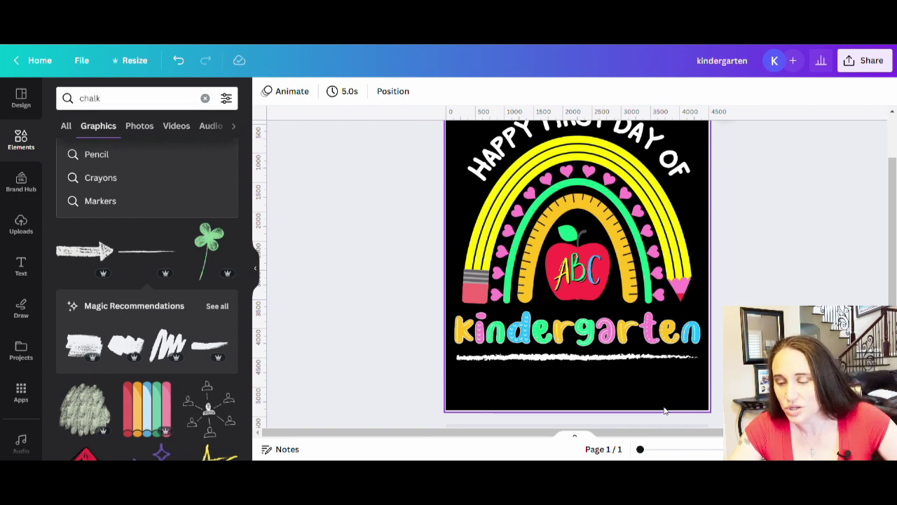
{"action": "scroll", "coordinate": [633, 406], "scroll_direction": "up", "scroll_amount": 2}
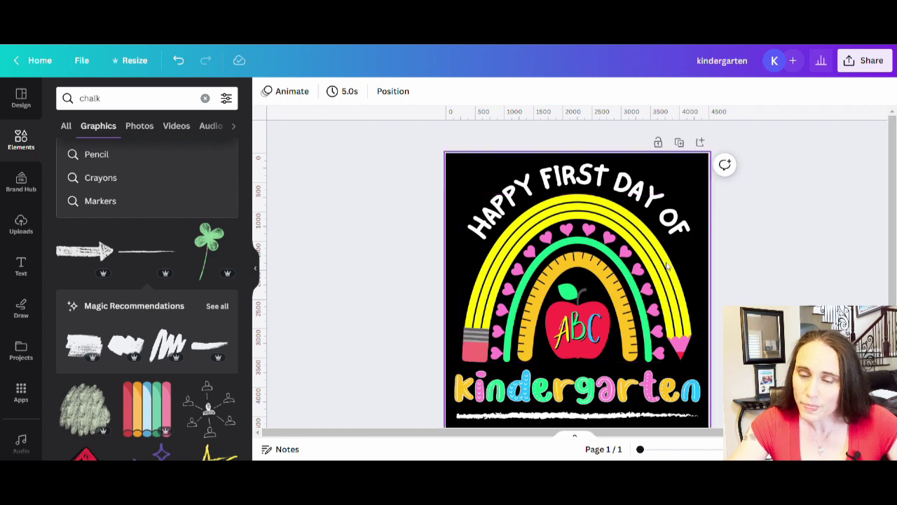